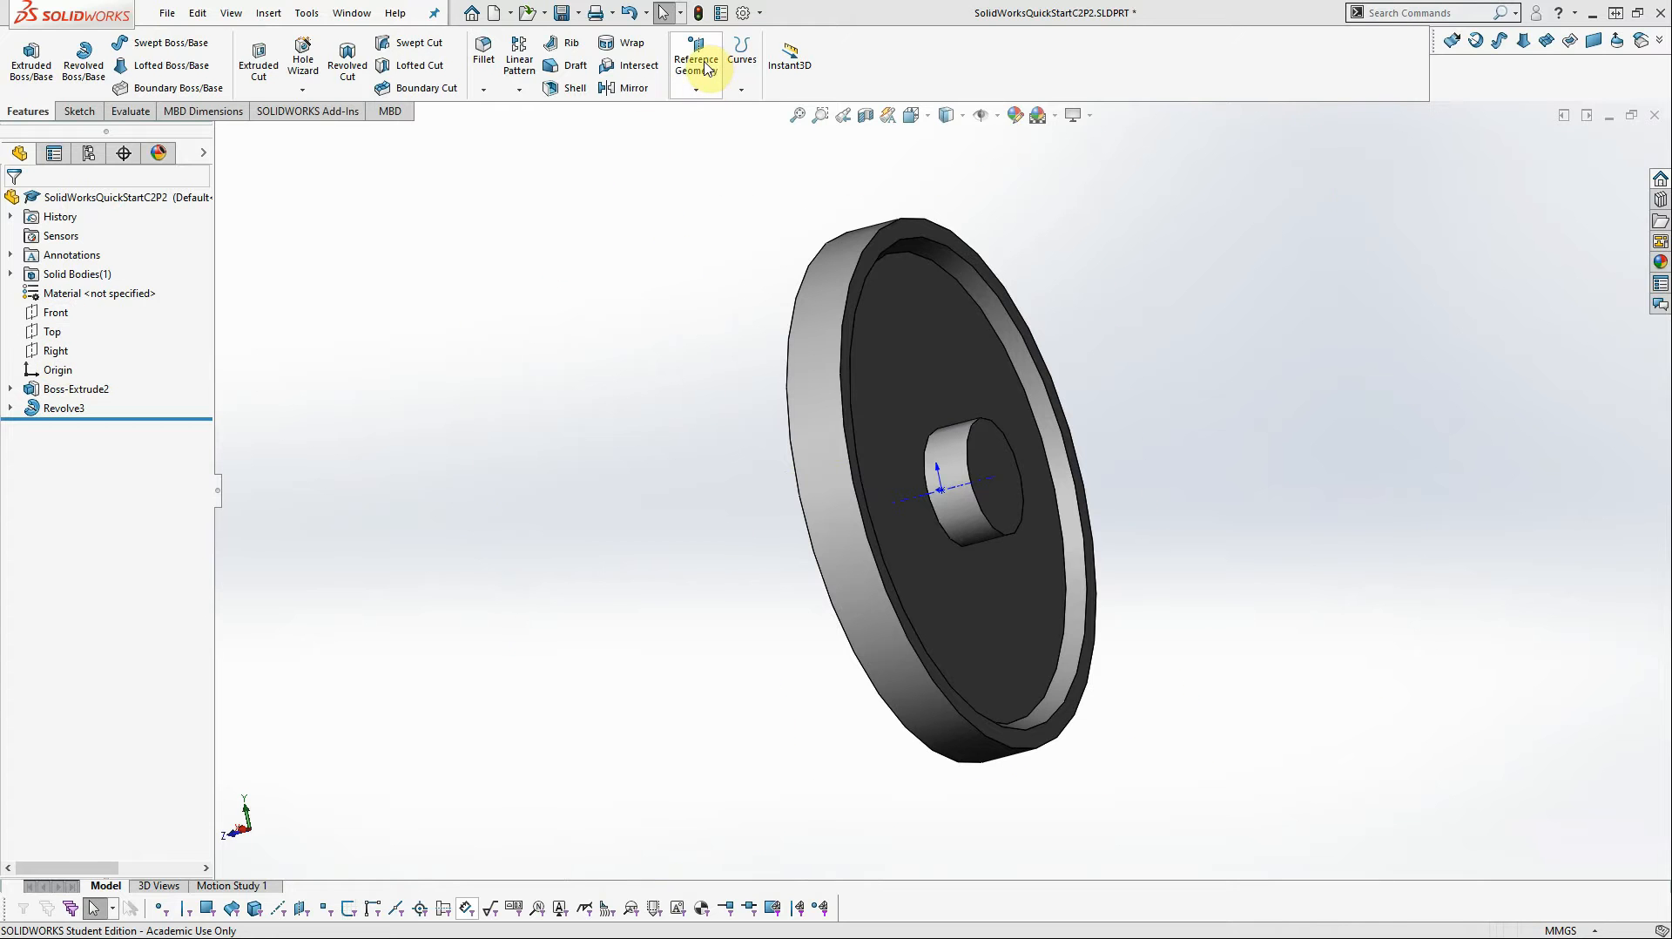
{"action": "left_click", "coordinate": [696, 89]}
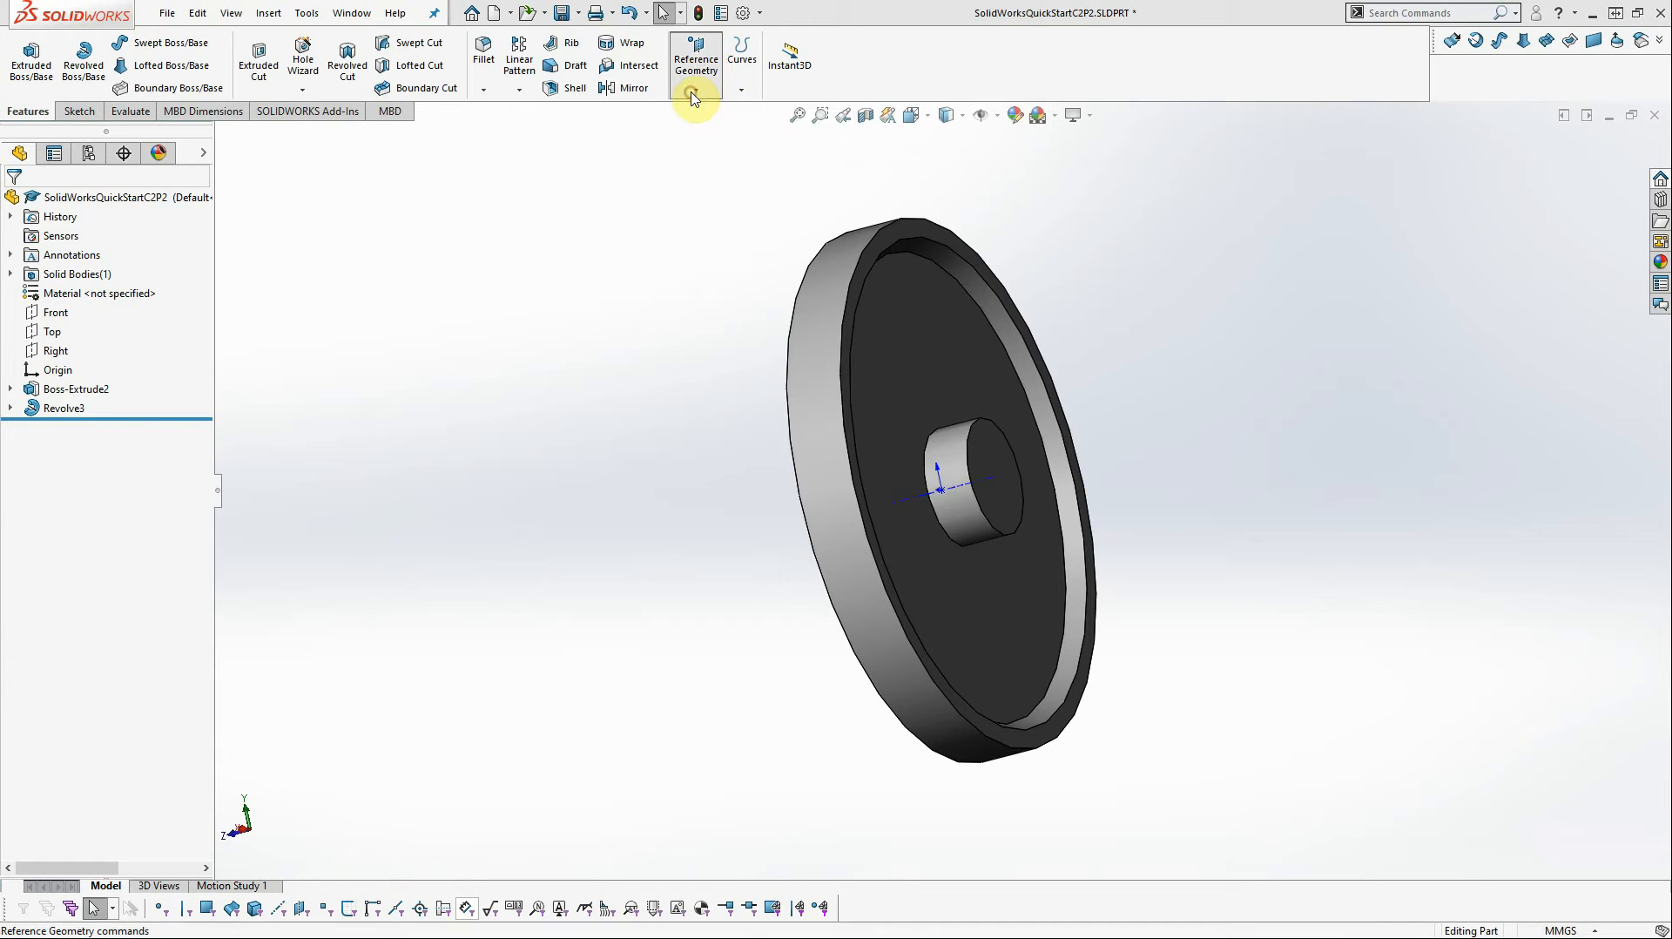
{"action": "left_click", "coordinate": [702, 90]}
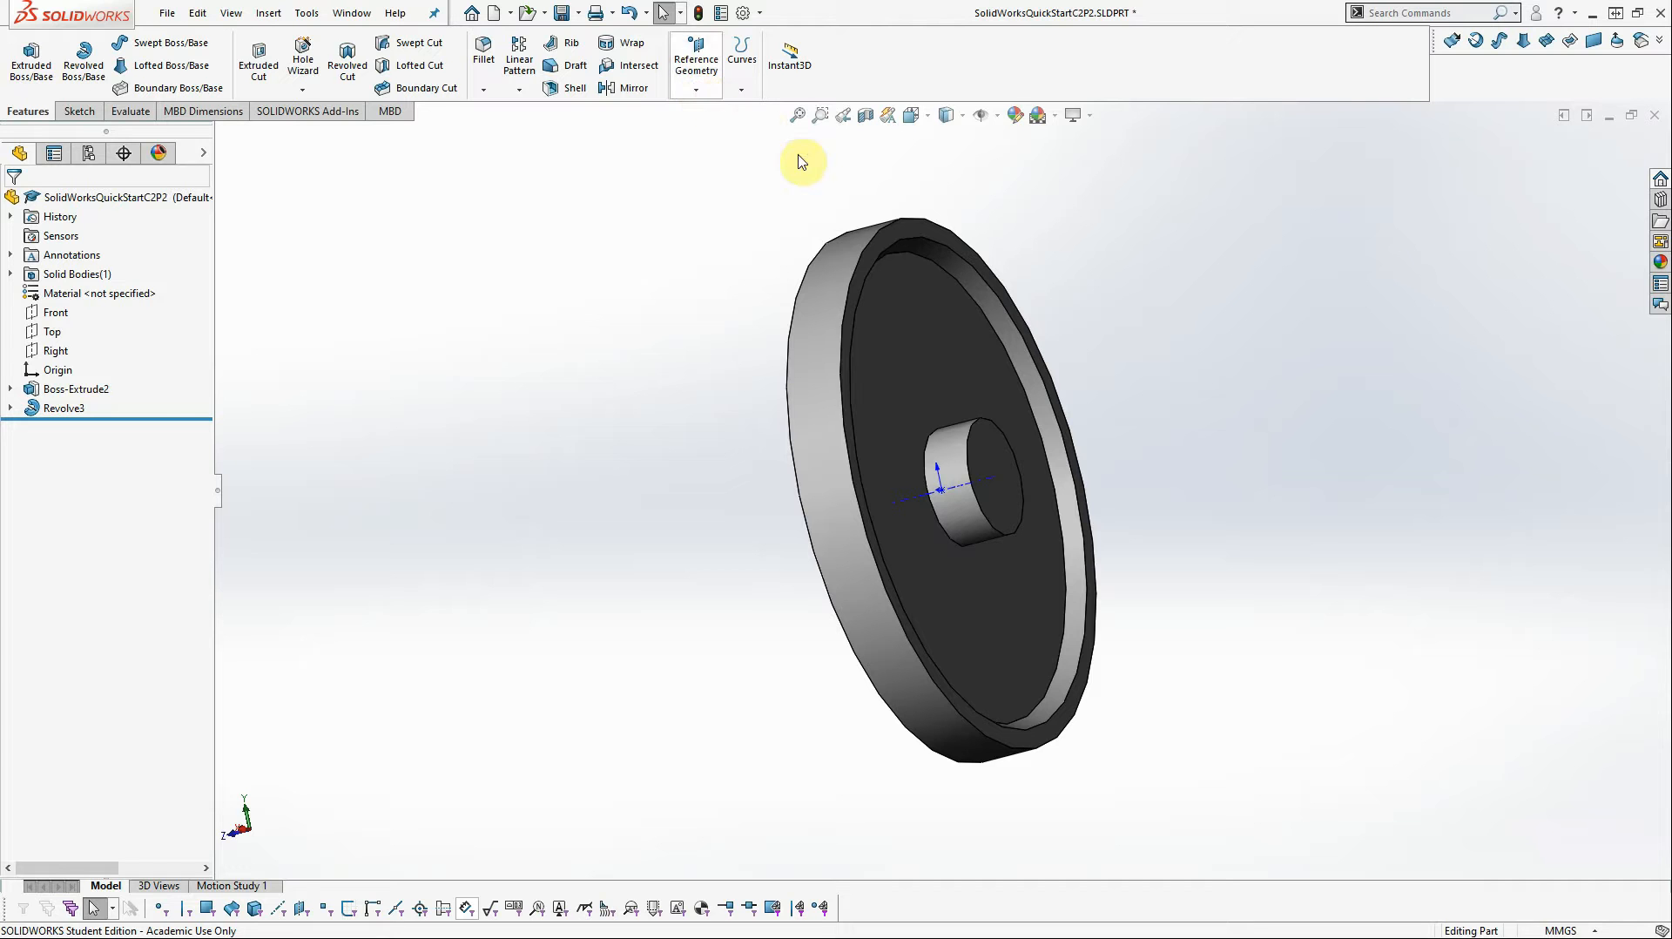
Step: Start a sketch on the disc's recessed flat face around the hub and view it straight on
{"action": "left_click", "coordinate": [919, 349]}
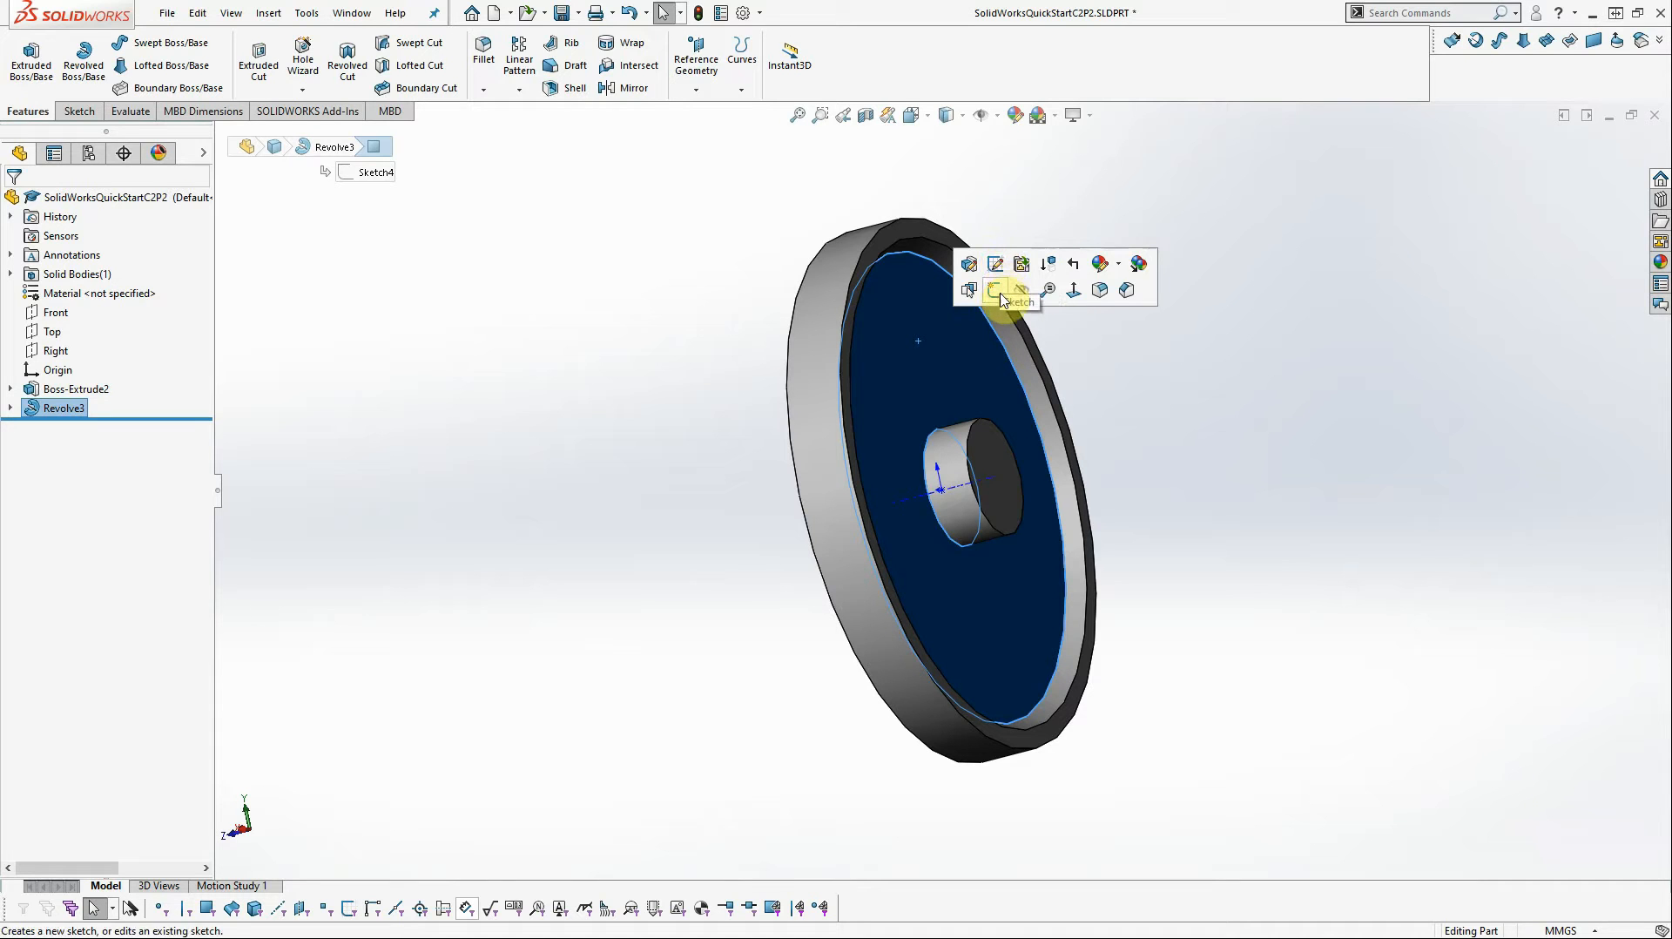
{"action": "left_click", "coordinate": [1001, 299]}
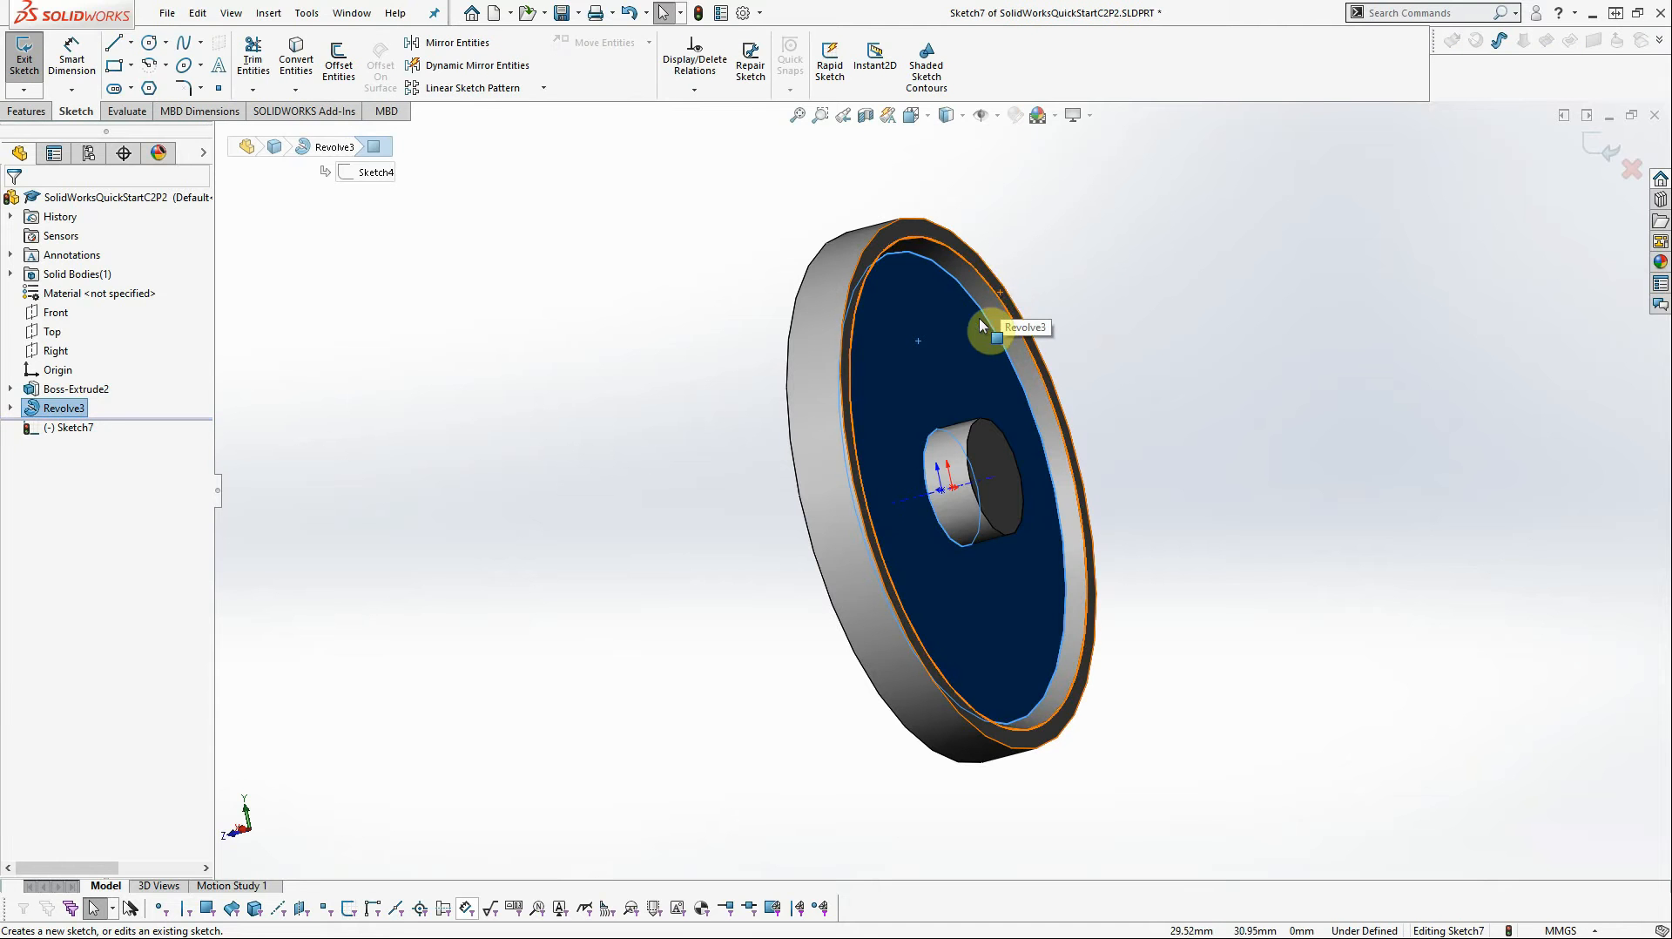
{"action": "left_click", "coordinate": [57, 430]}
{"action": "right_click", "coordinate": [57, 430]}
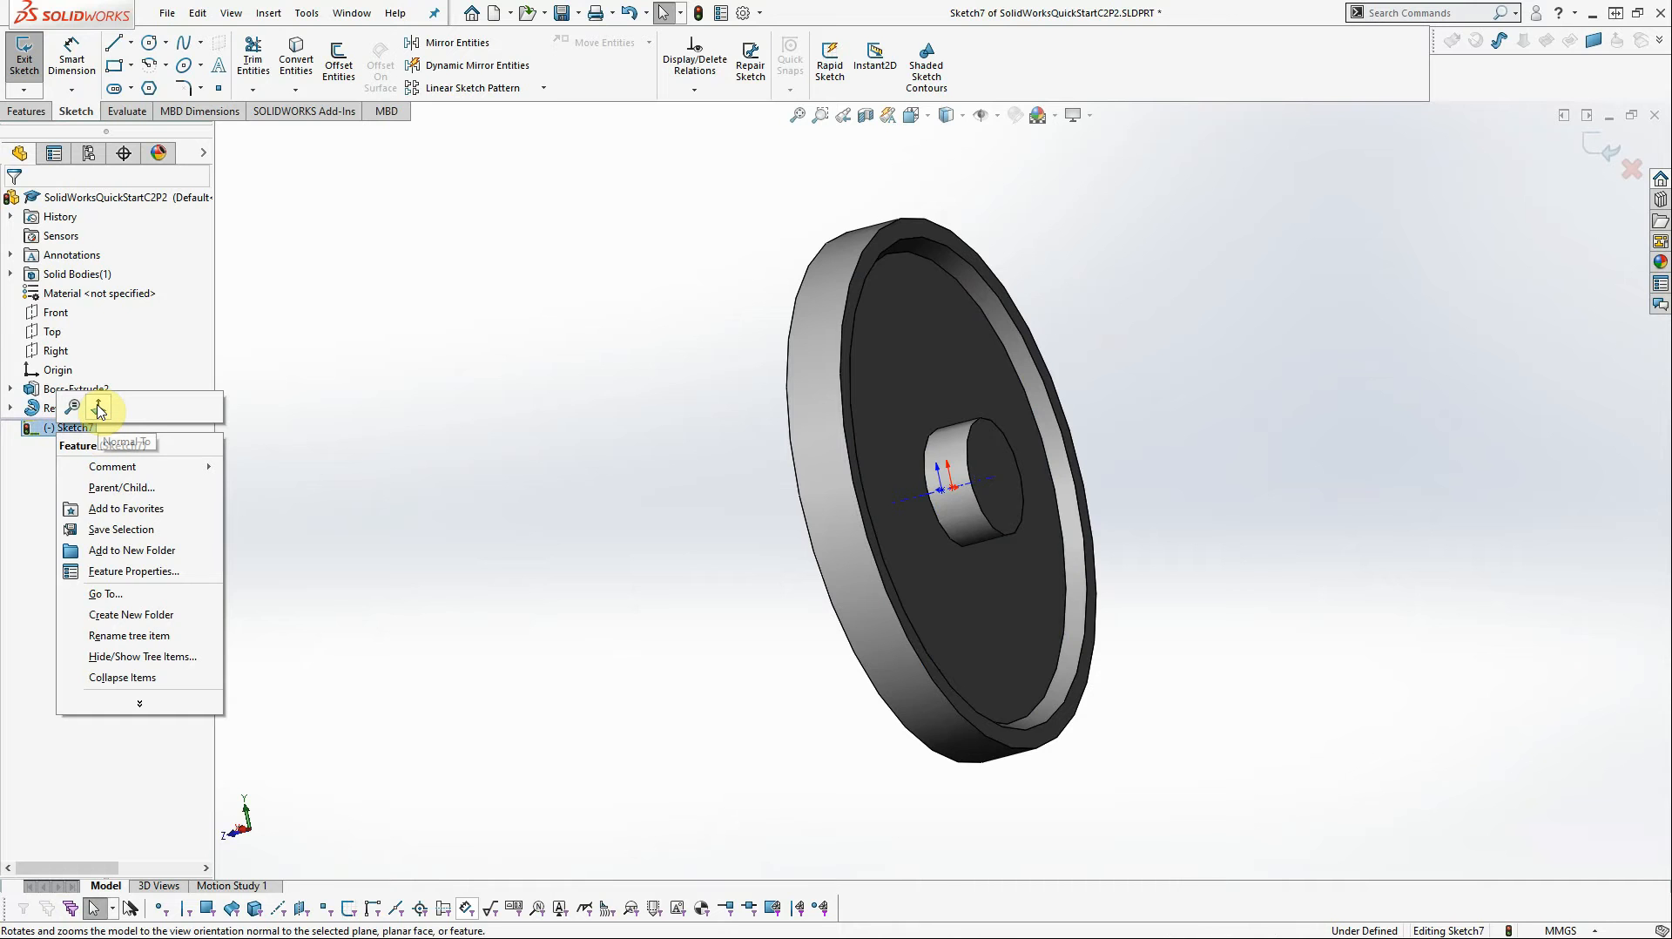
{"action": "left_click", "coordinate": [98, 407]}
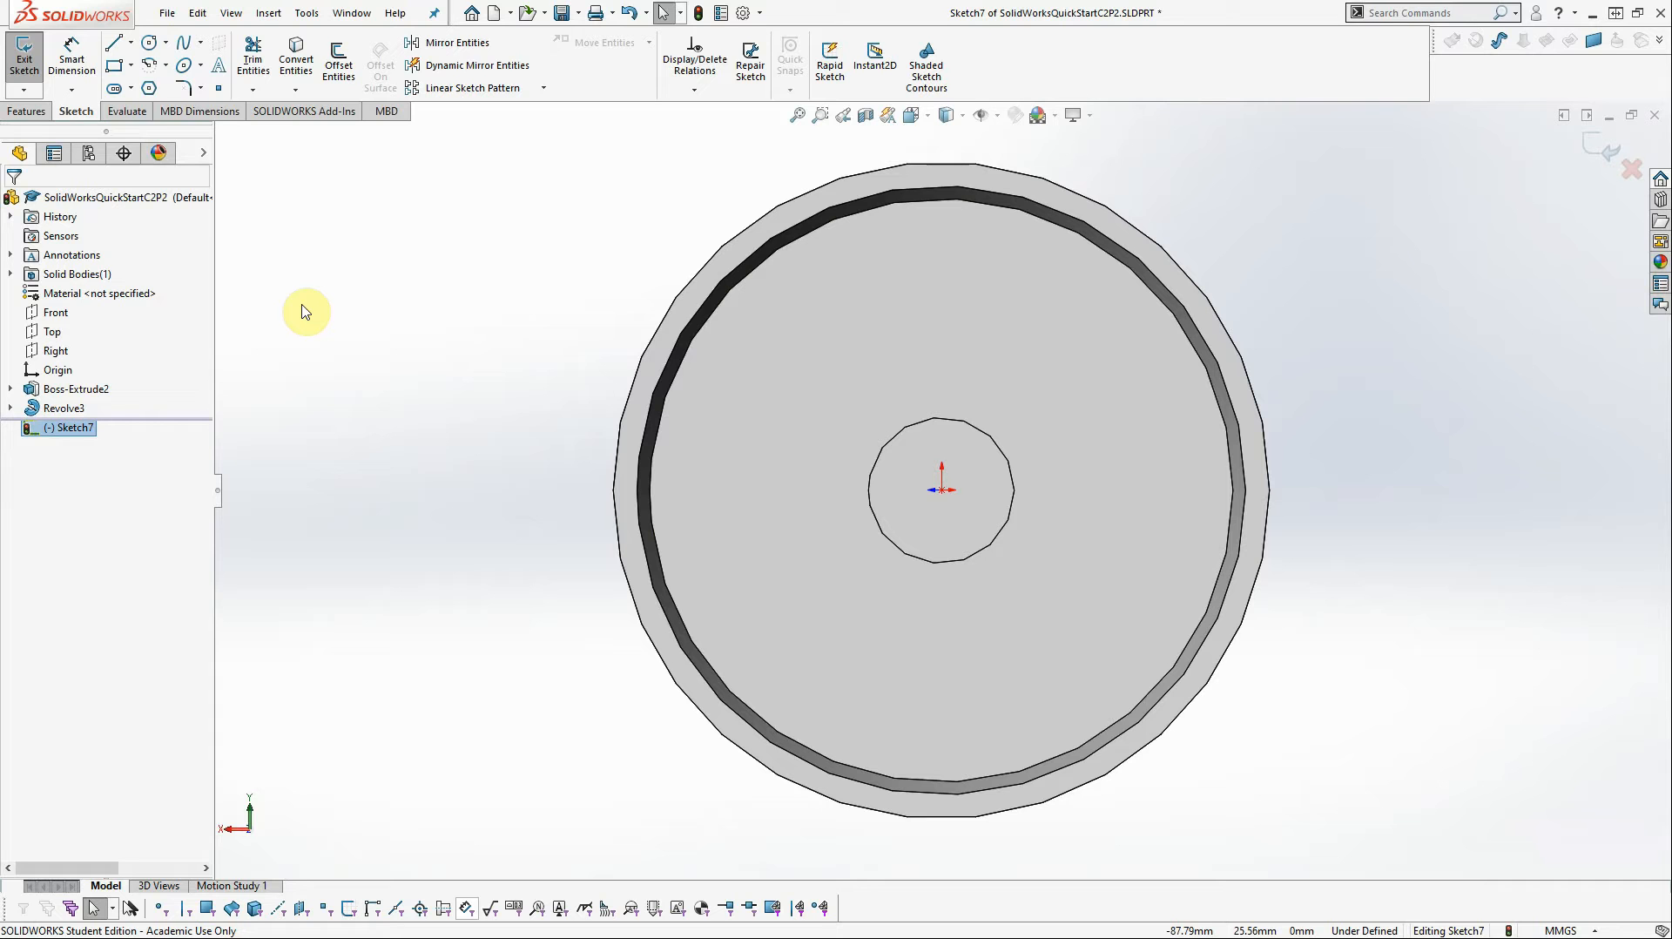
Step: Sketch a vertical centerpoint straight slot about 16.7 mm between arc centres and 6.7 mm wide, centred about 25 mm directly above the origin
{"action": "left_click", "coordinate": [113, 89]}
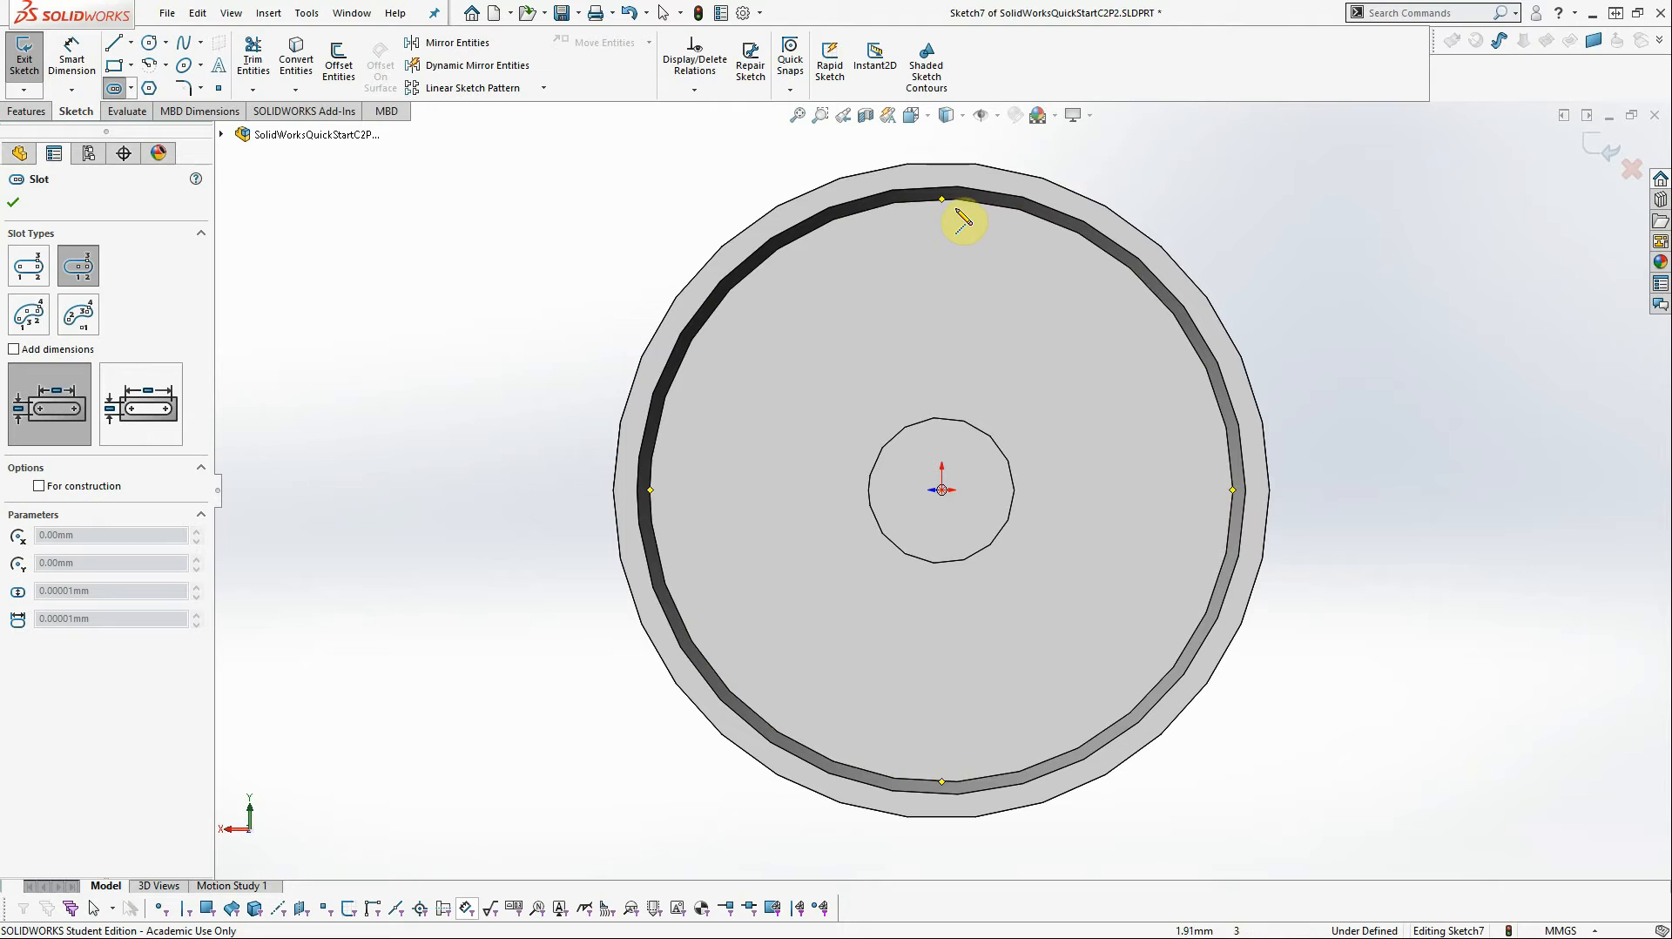
{"action": "left_click", "coordinate": [941, 309]}
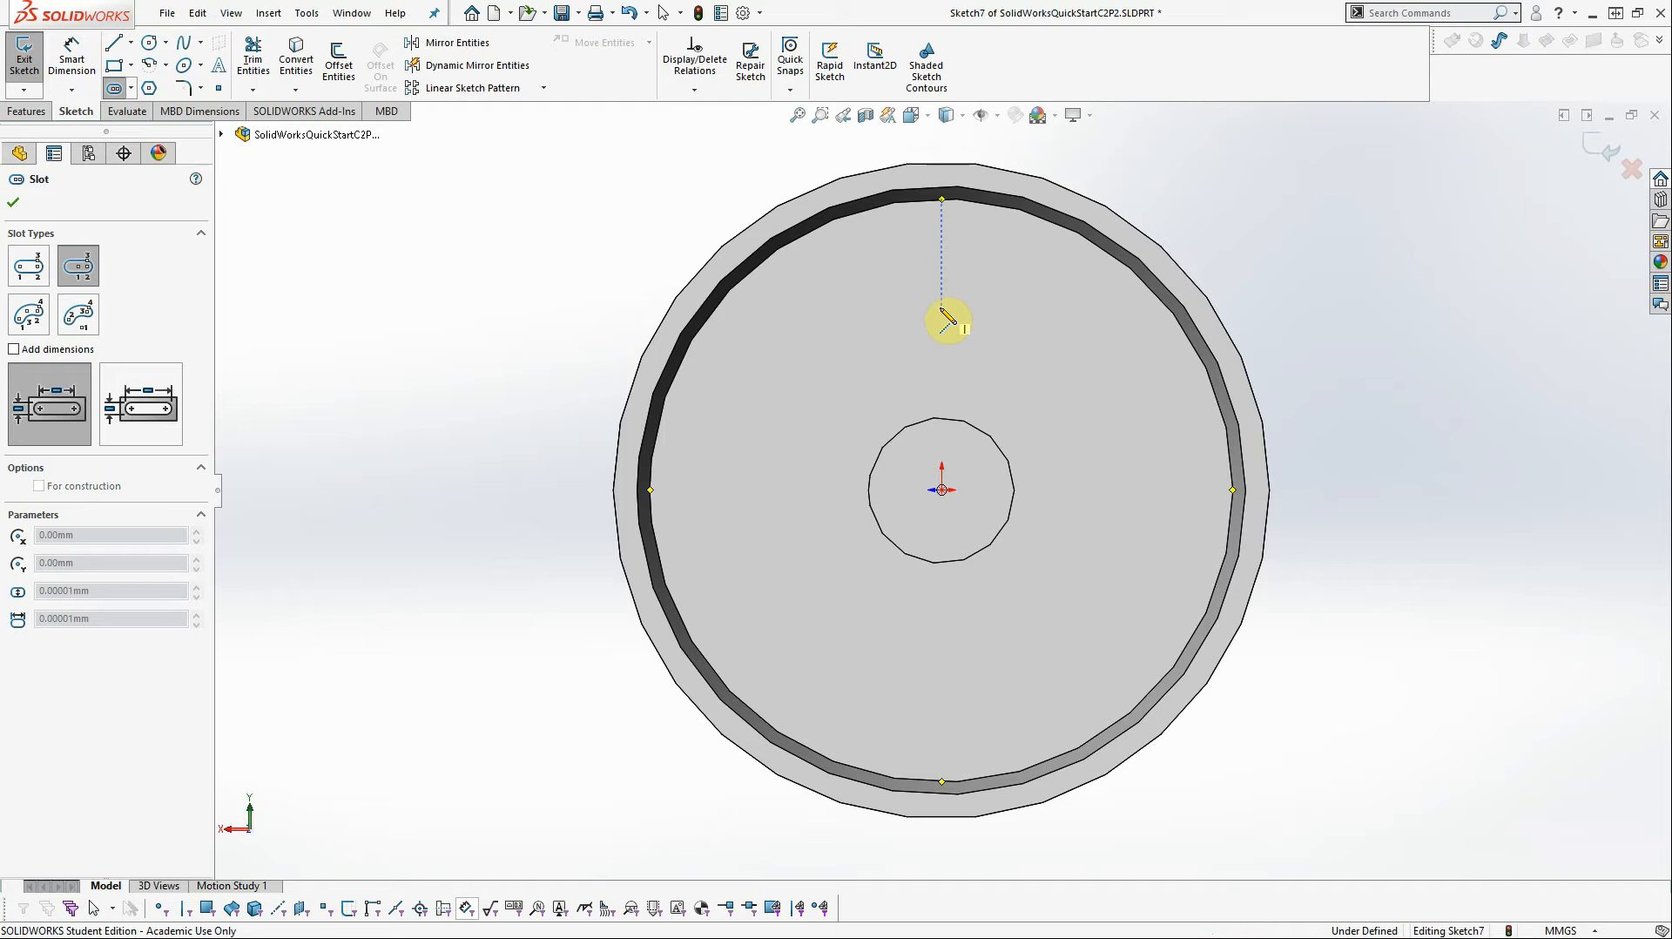
{"action": "left_click", "coordinate": [942, 248]}
{"action": "left_click", "coordinate": [968, 263]}
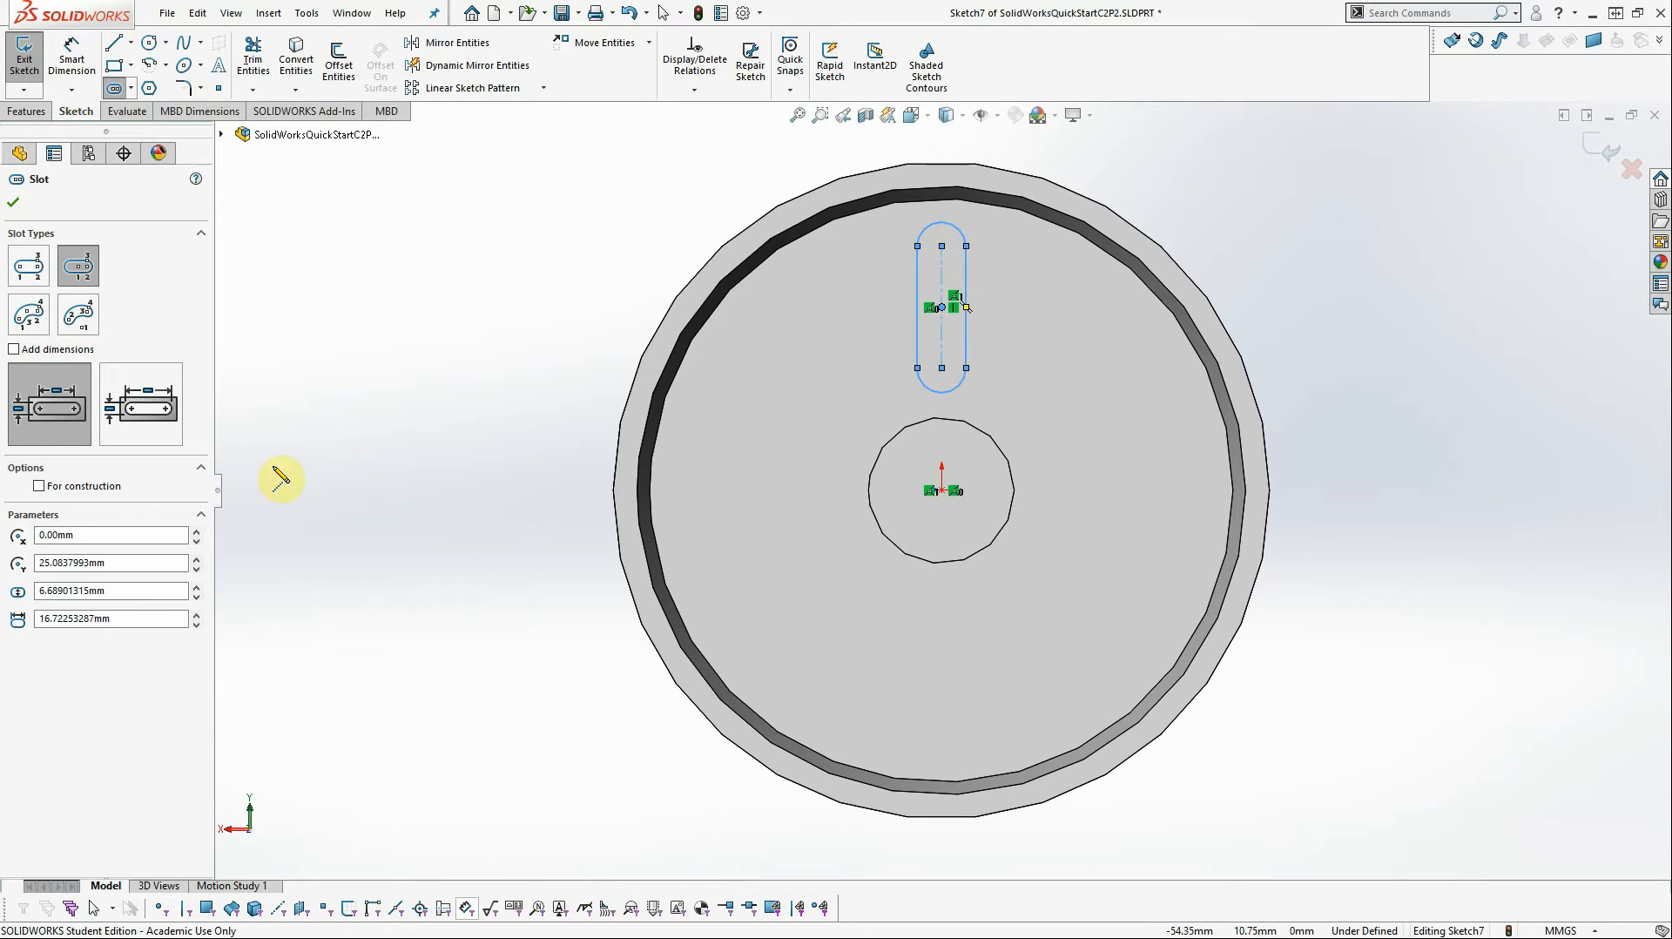
{"action": "left_click", "coordinate": [14, 204]}
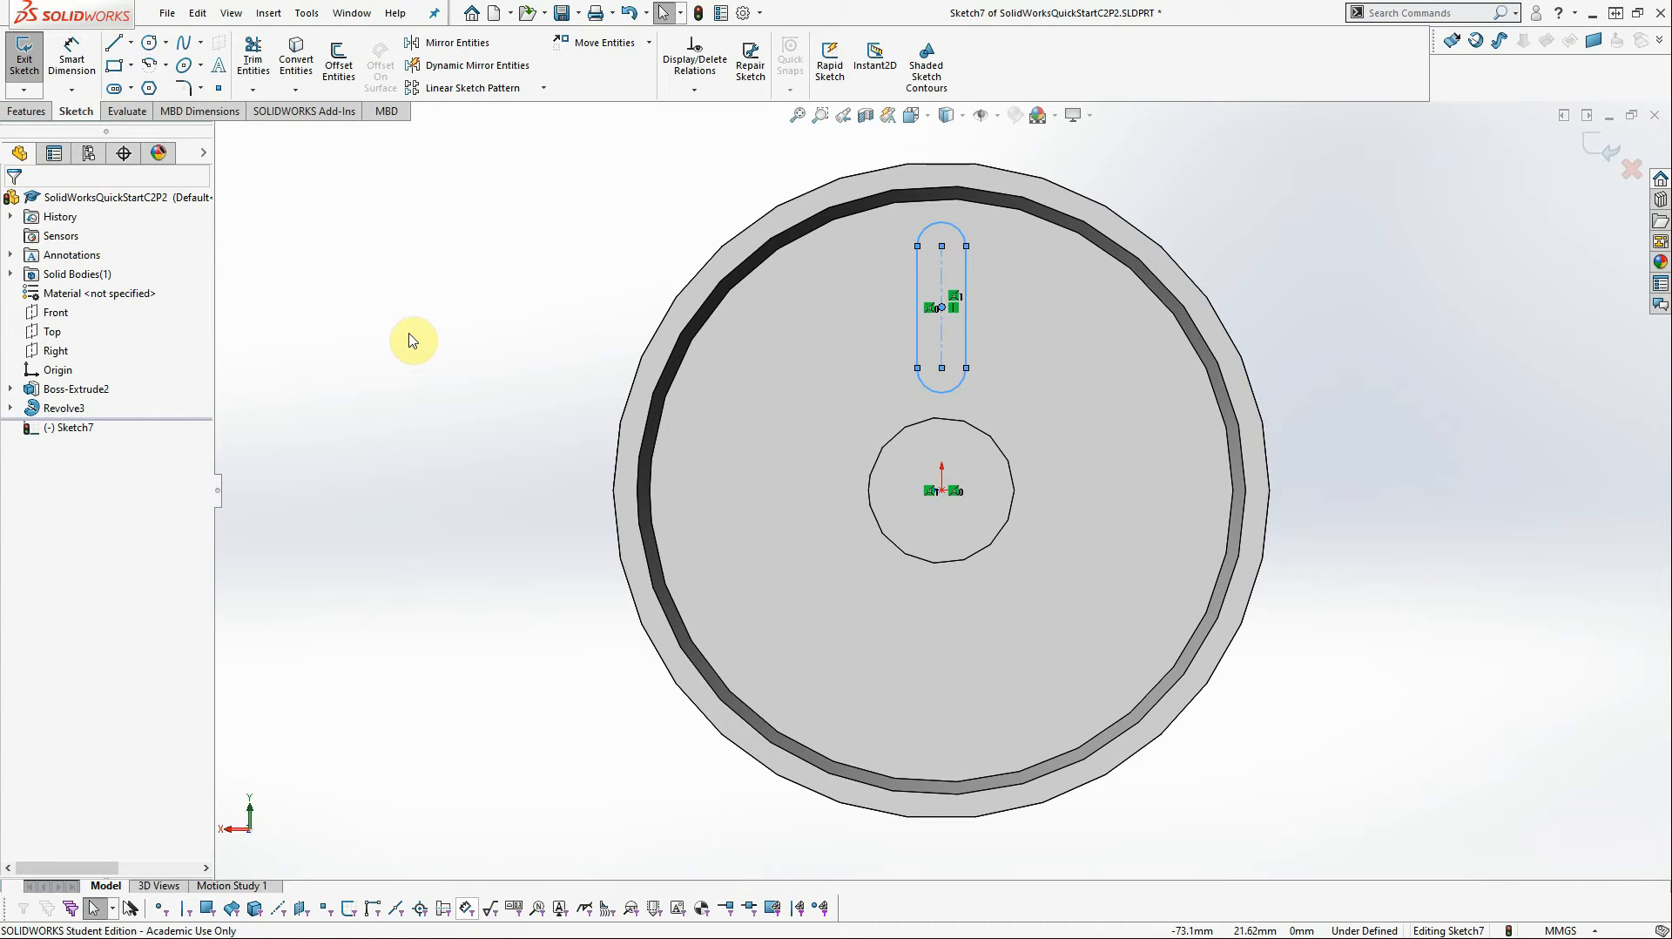
{"action": "left_click", "coordinate": [349, 251]}
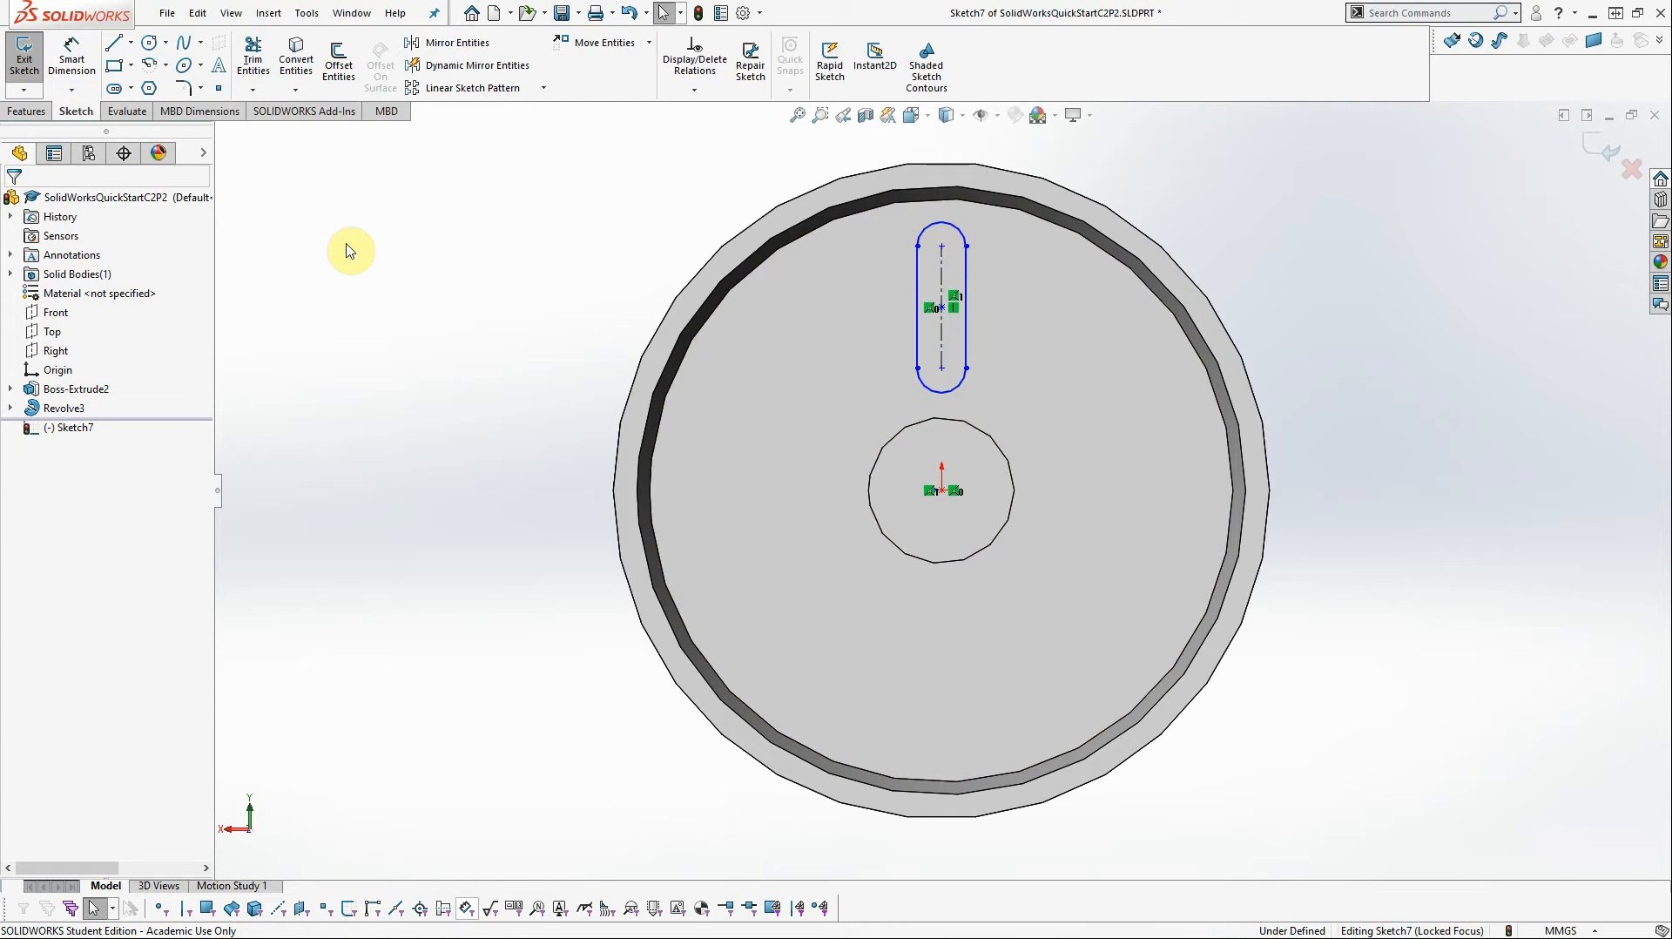
Step: Draw a construction circle centred on the origin and passing through the slot's centre point
{"action": "left_click", "coordinate": [149, 53]}
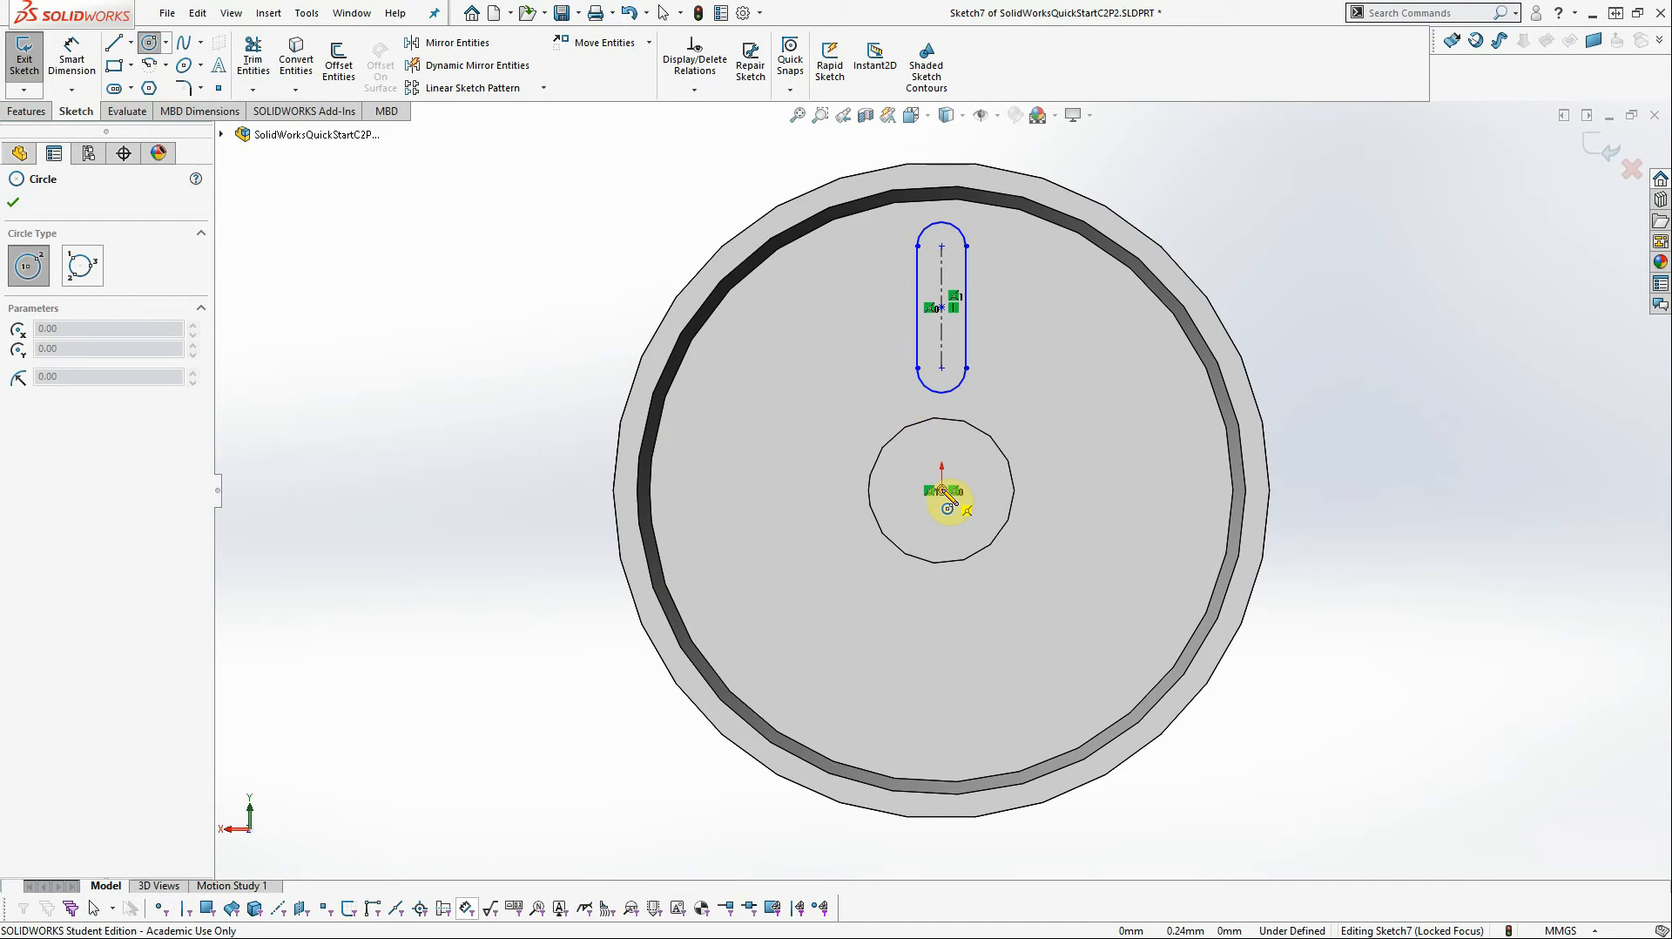
{"action": "left_click", "coordinate": [942, 491]}
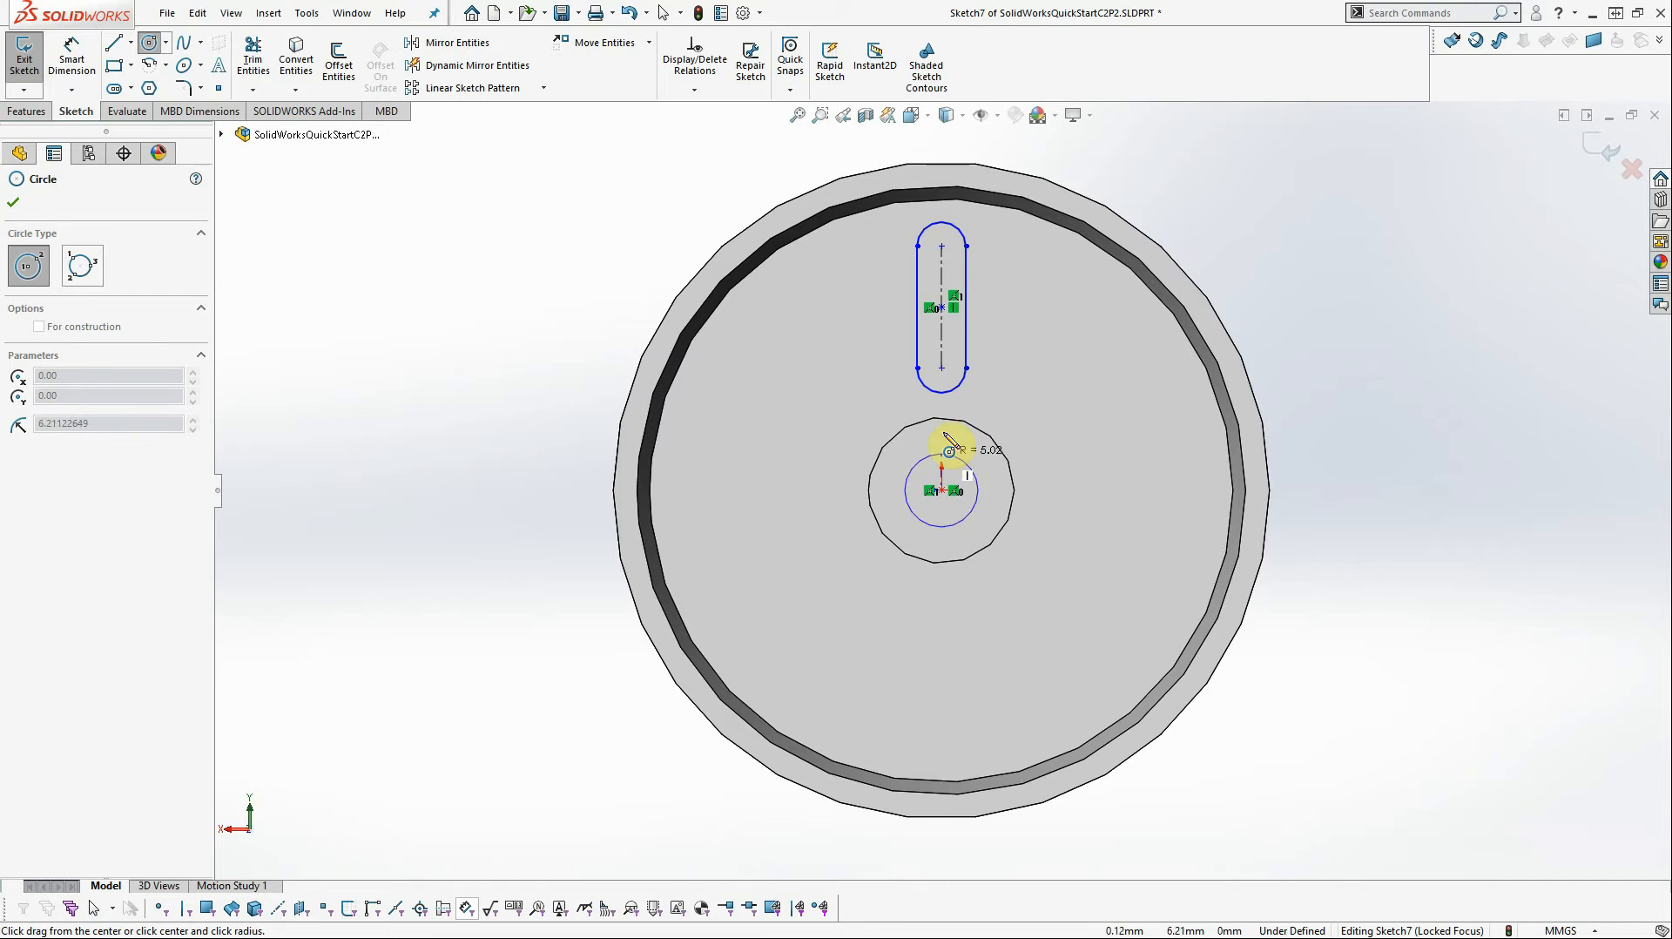
{"action": "left_click", "coordinate": [943, 309]}
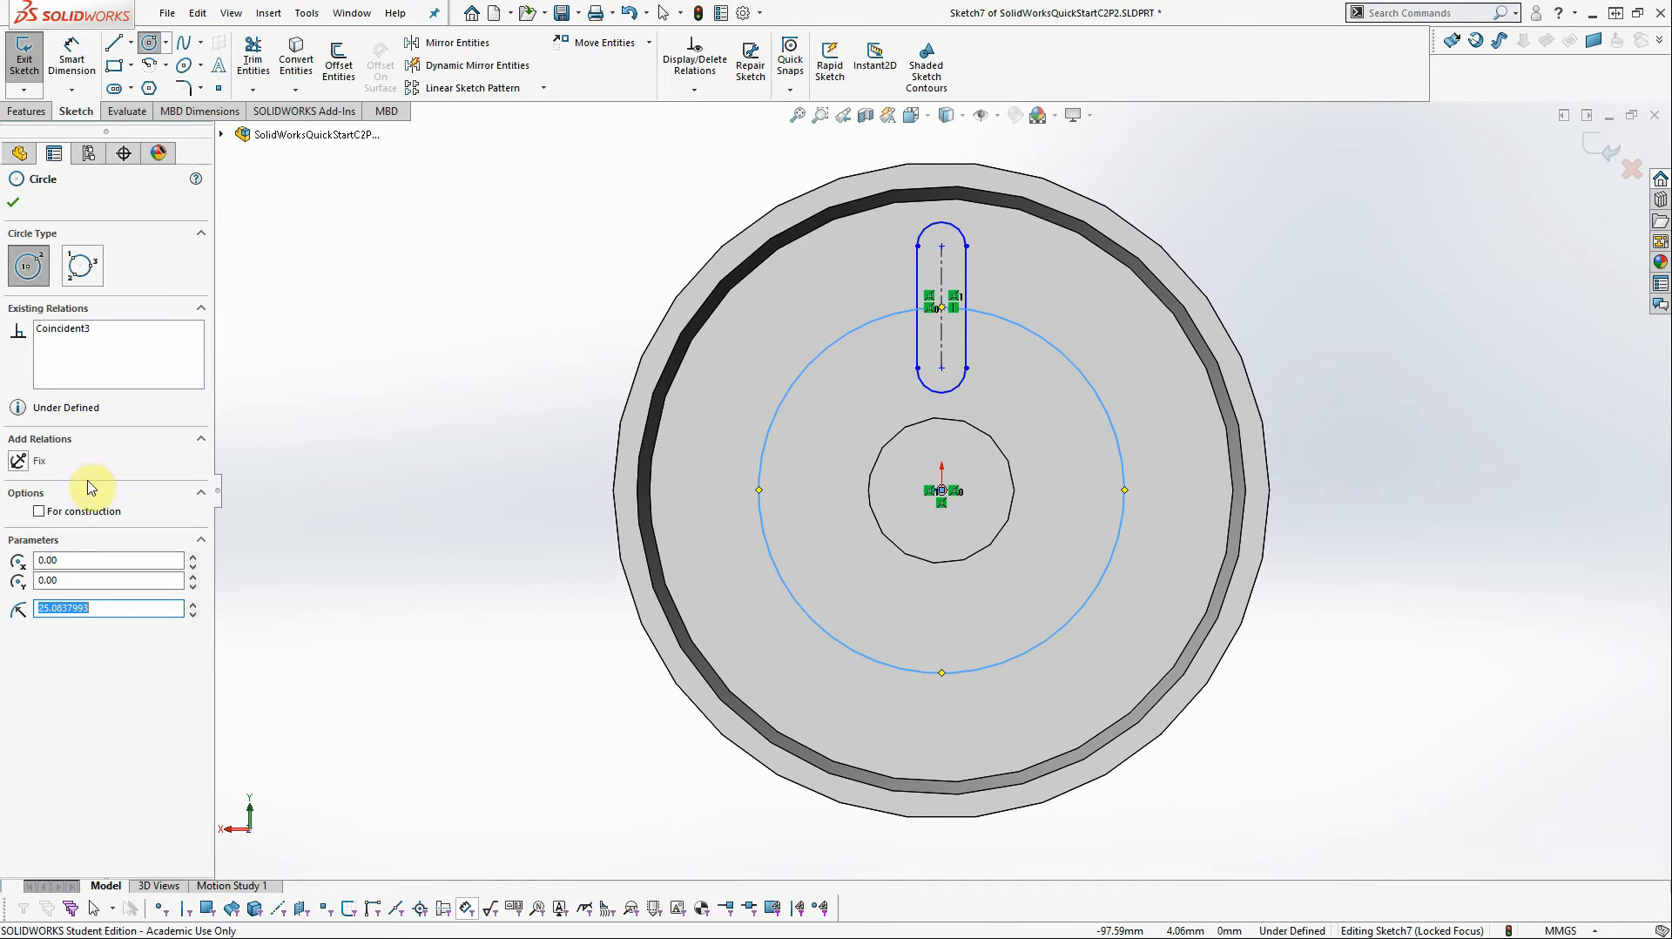
{"action": "left_click", "coordinate": [40, 512]}
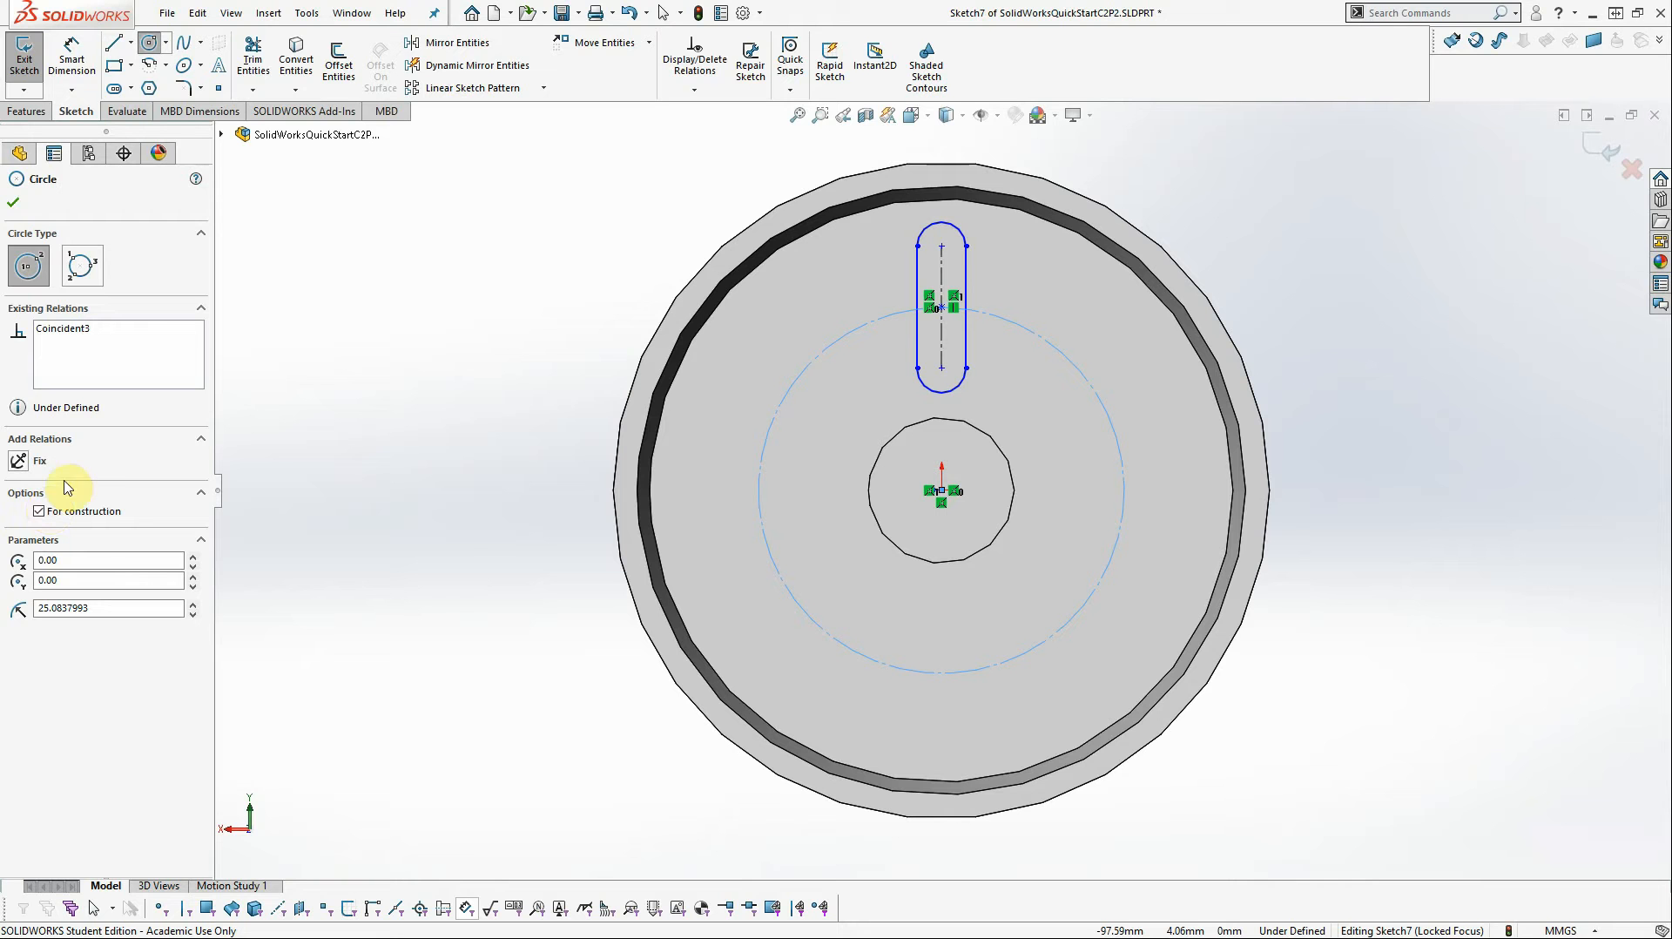
{"action": "left_click", "coordinate": [14, 204]}
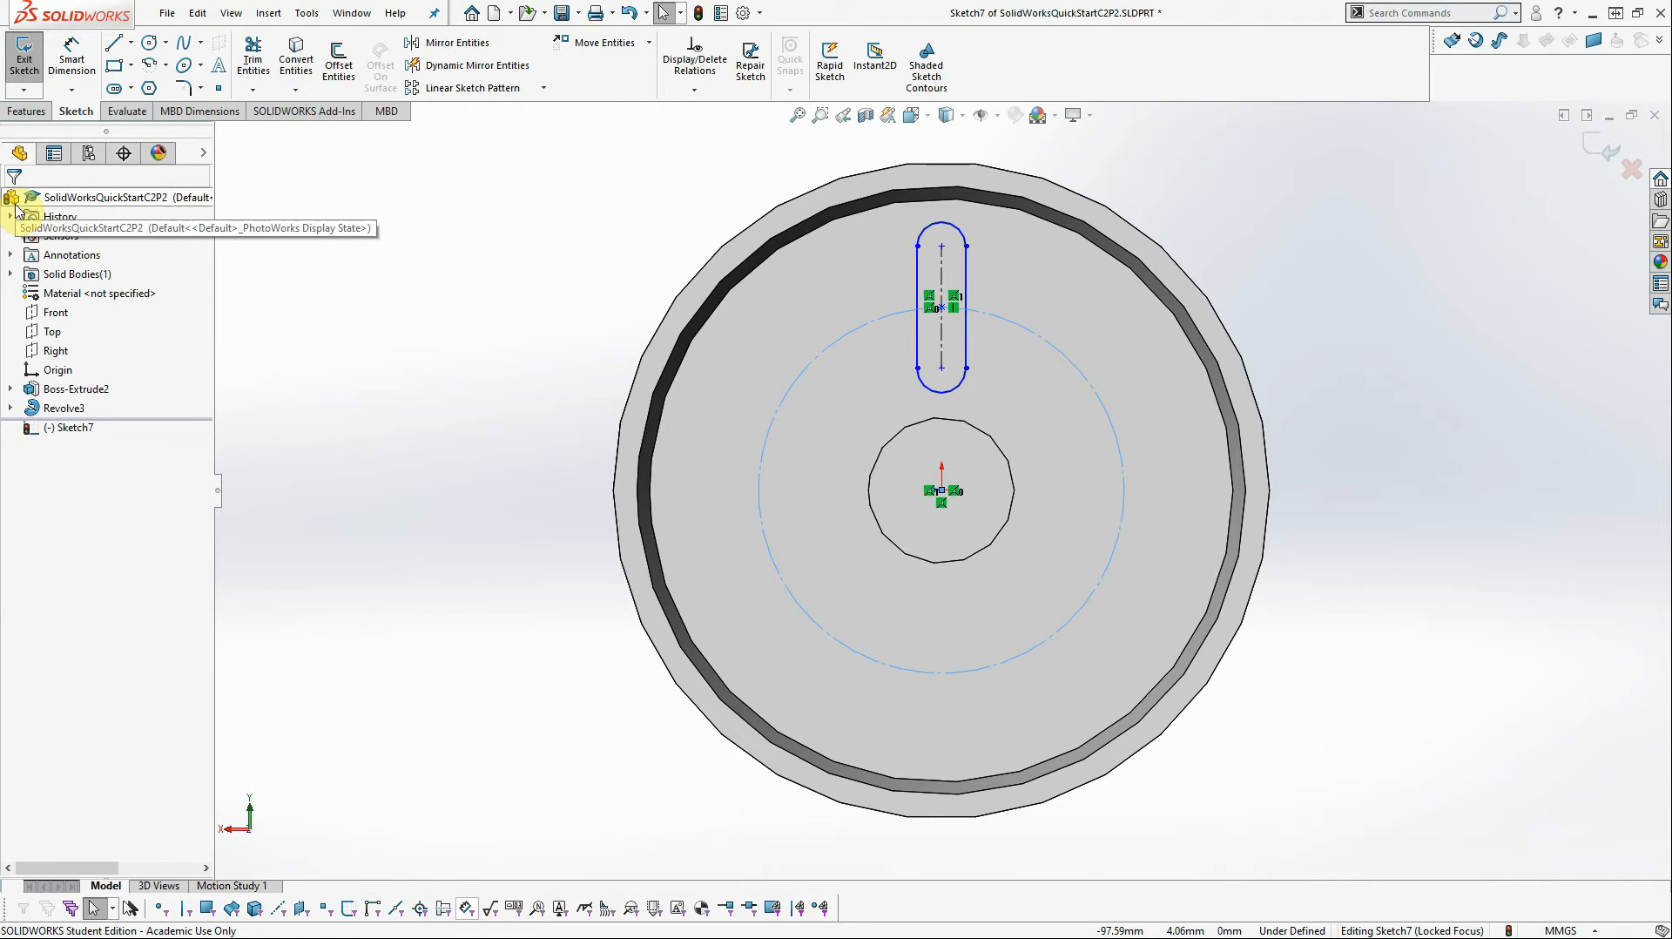
Step: Dimension the construction circle's diameter as 50 mm
{"action": "left_click", "coordinate": [74, 68]}
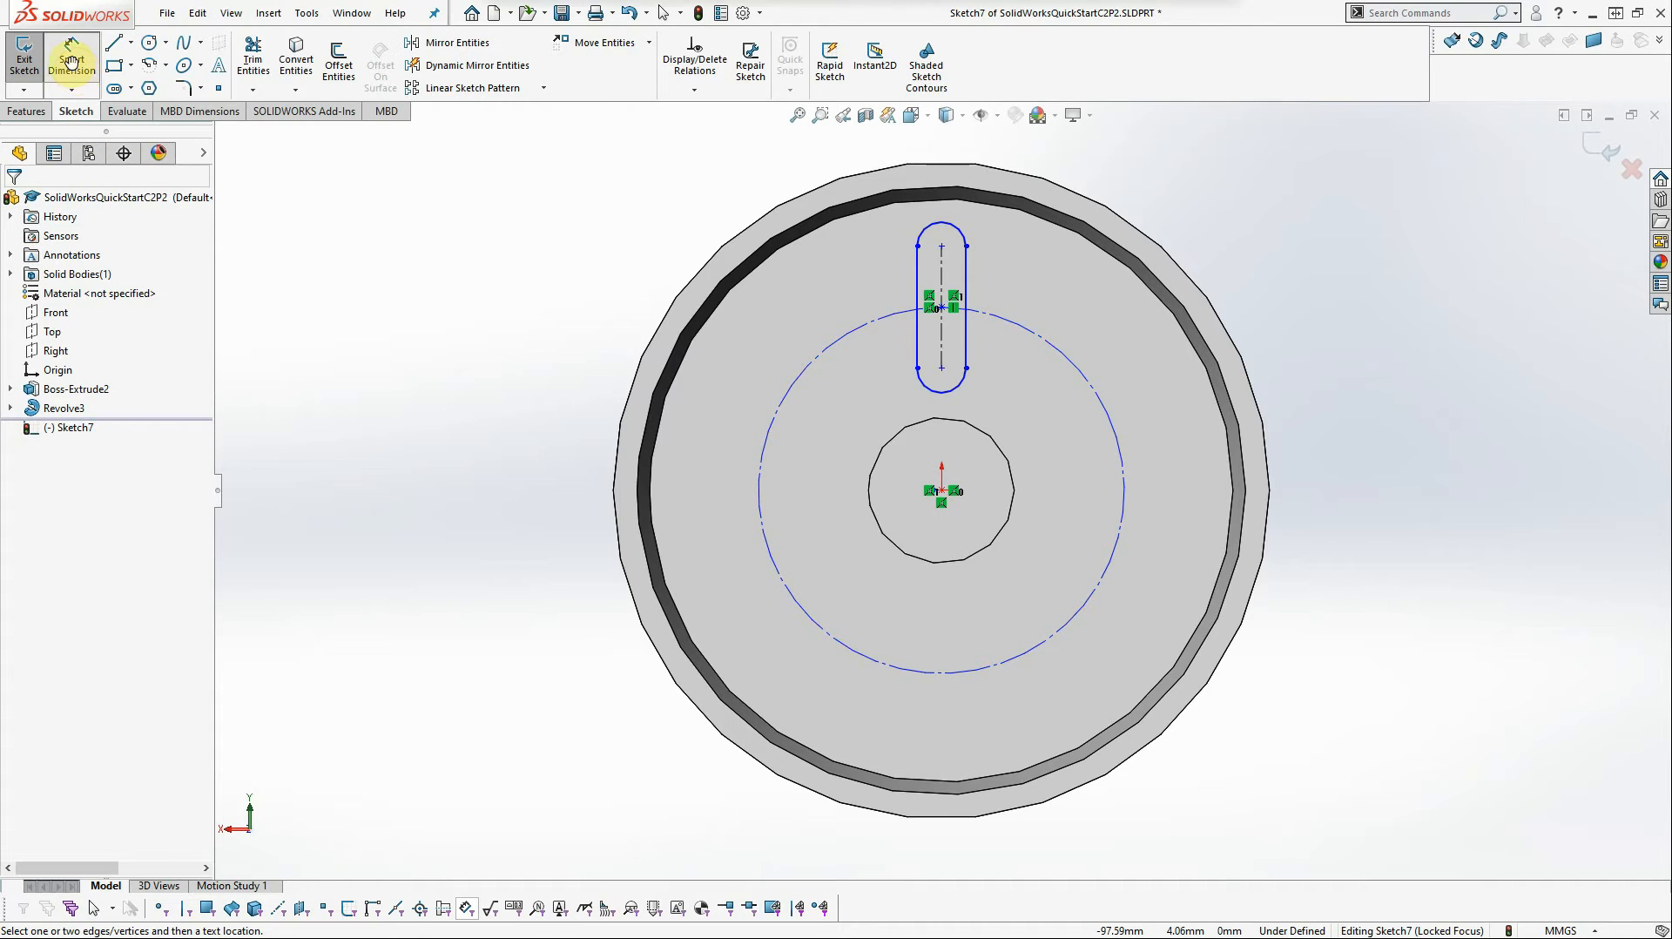
{"action": "left_click", "coordinate": [72, 63]}
{"action": "left_click", "coordinate": [71, 63]}
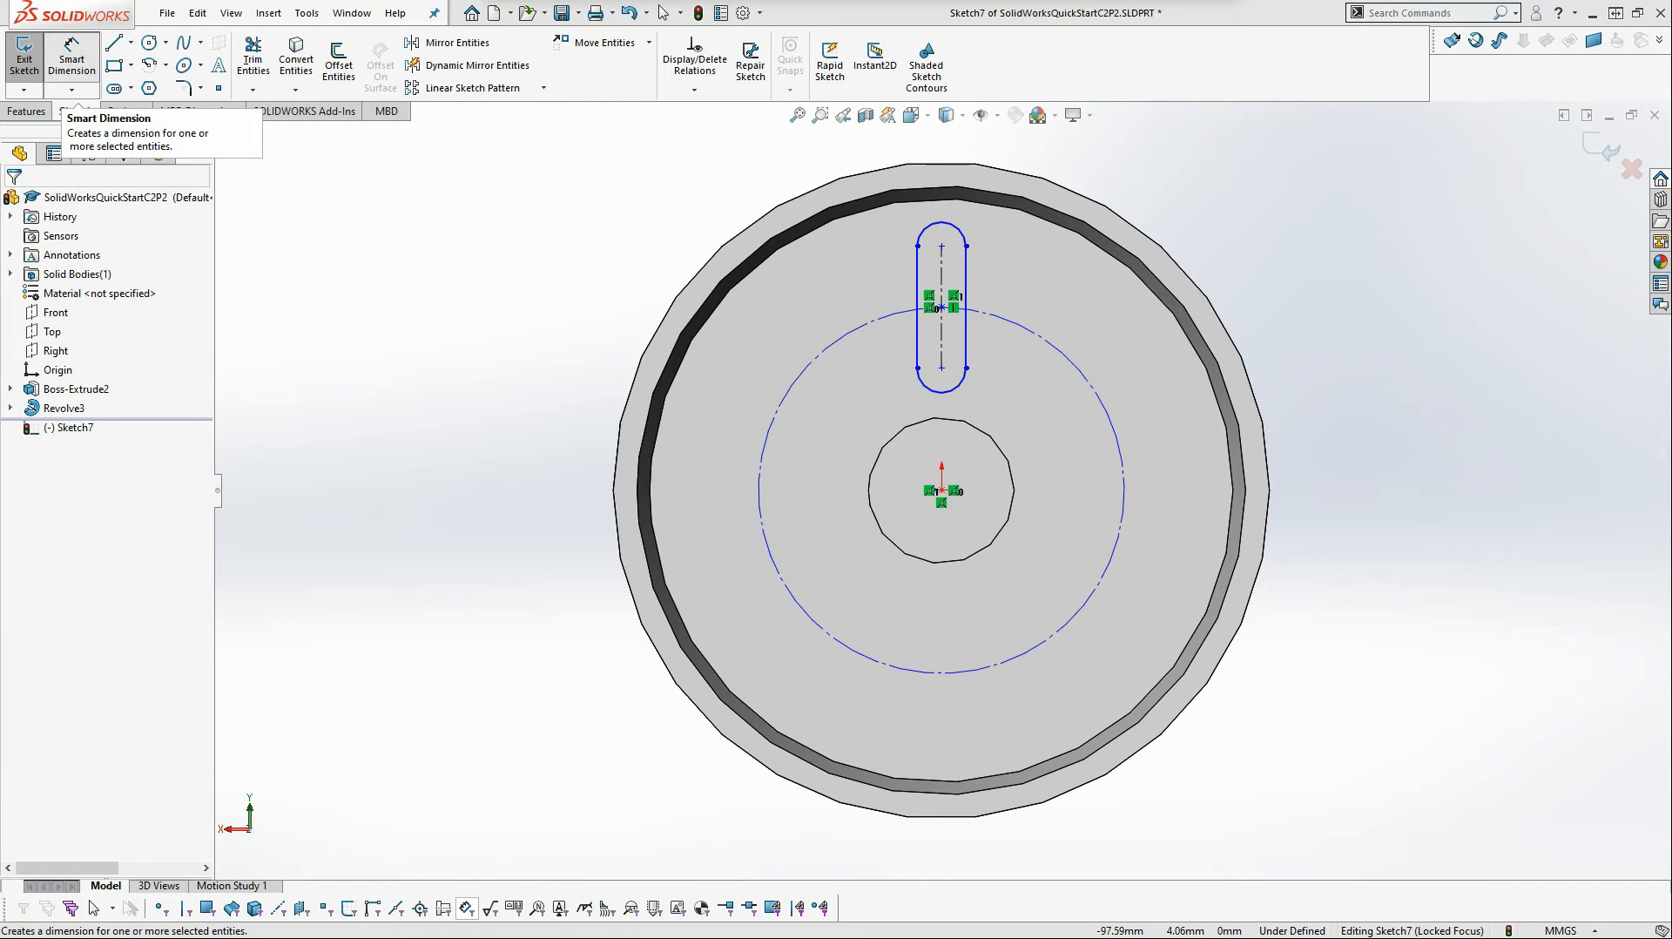
{"action": "left_click", "coordinate": [1081, 370]}
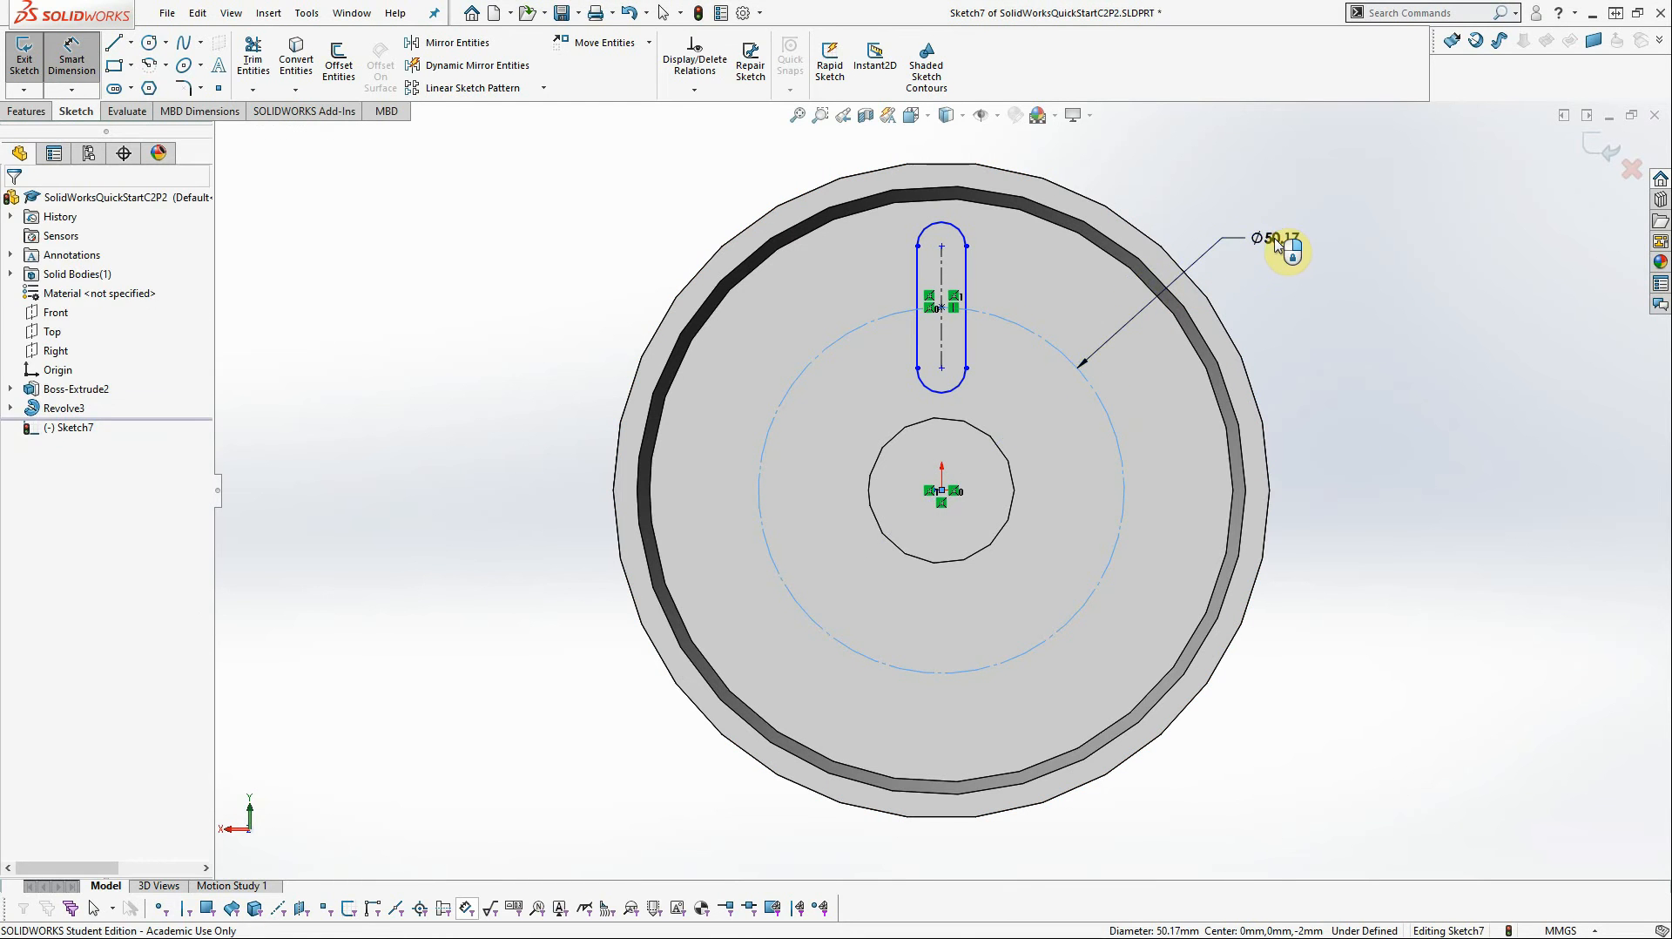
{"action": "left_click", "coordinate": [1276, 244]}
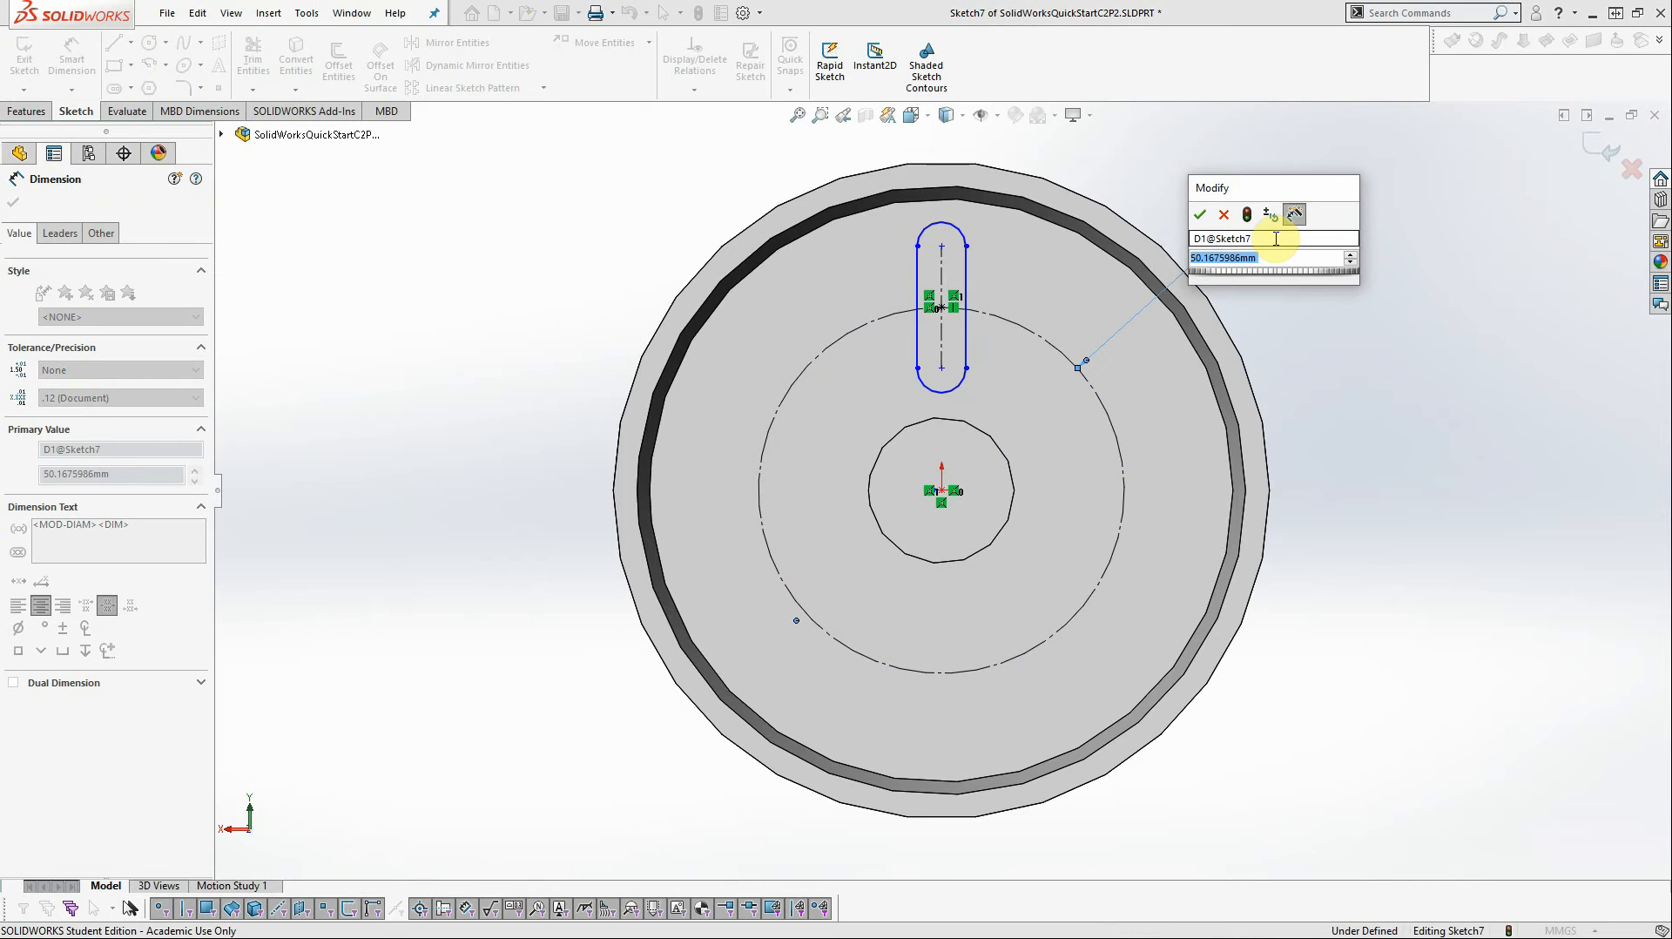
{"action": "type", "text": "50"}
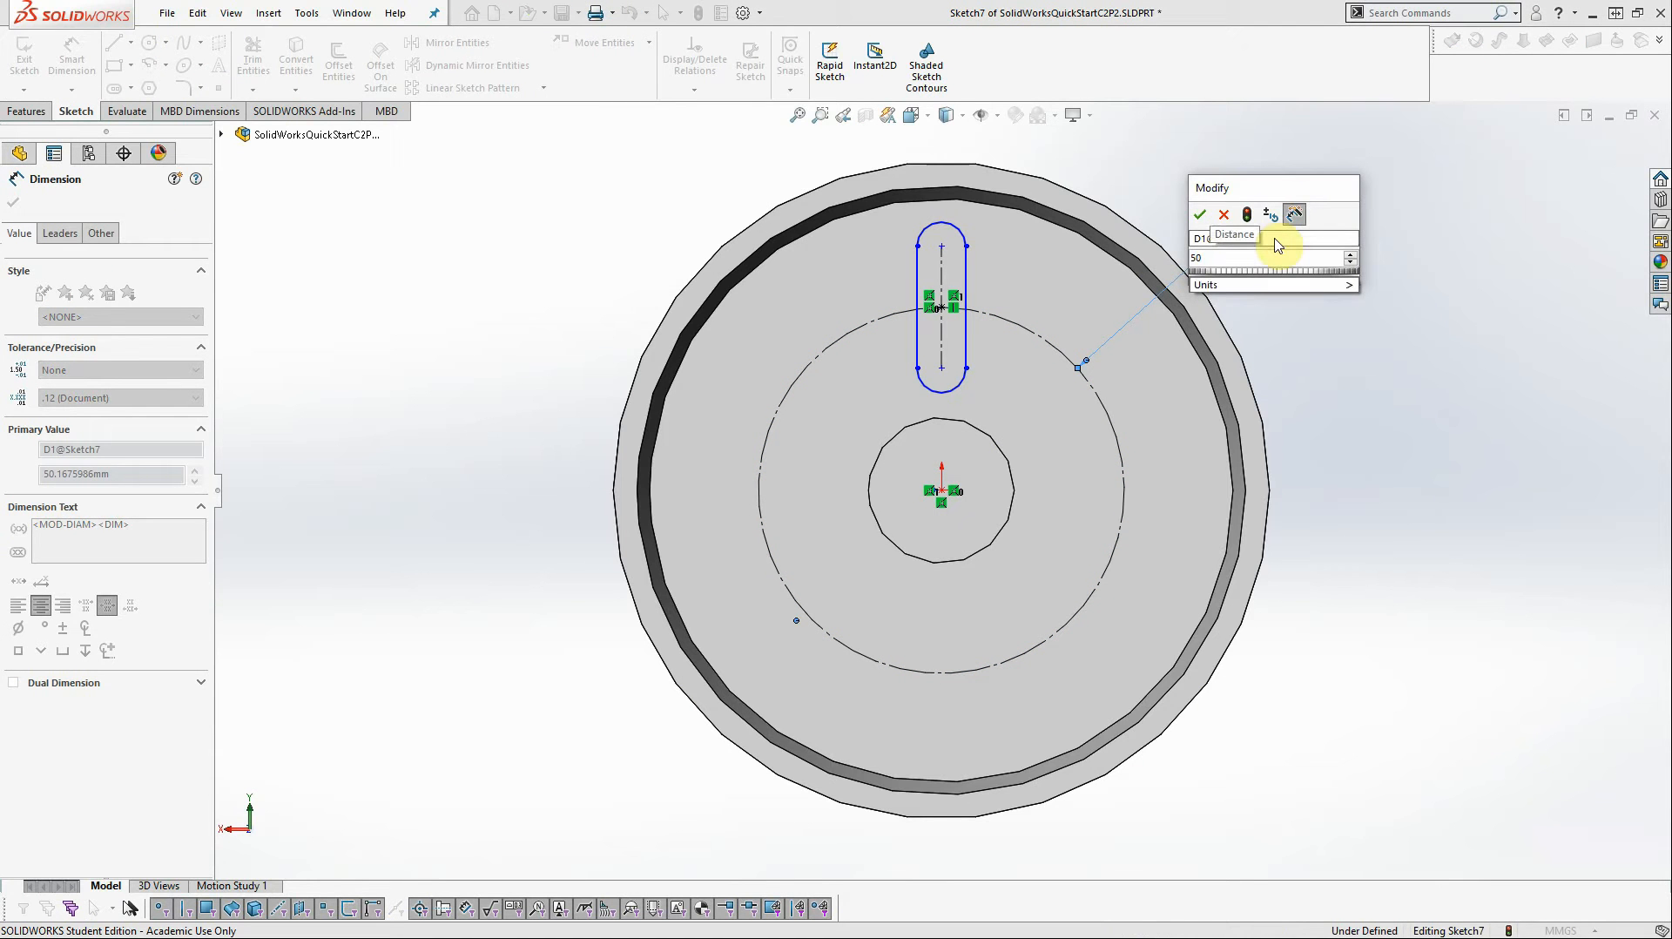
{"action": "left_click", "coordinate": [1200, 215]}
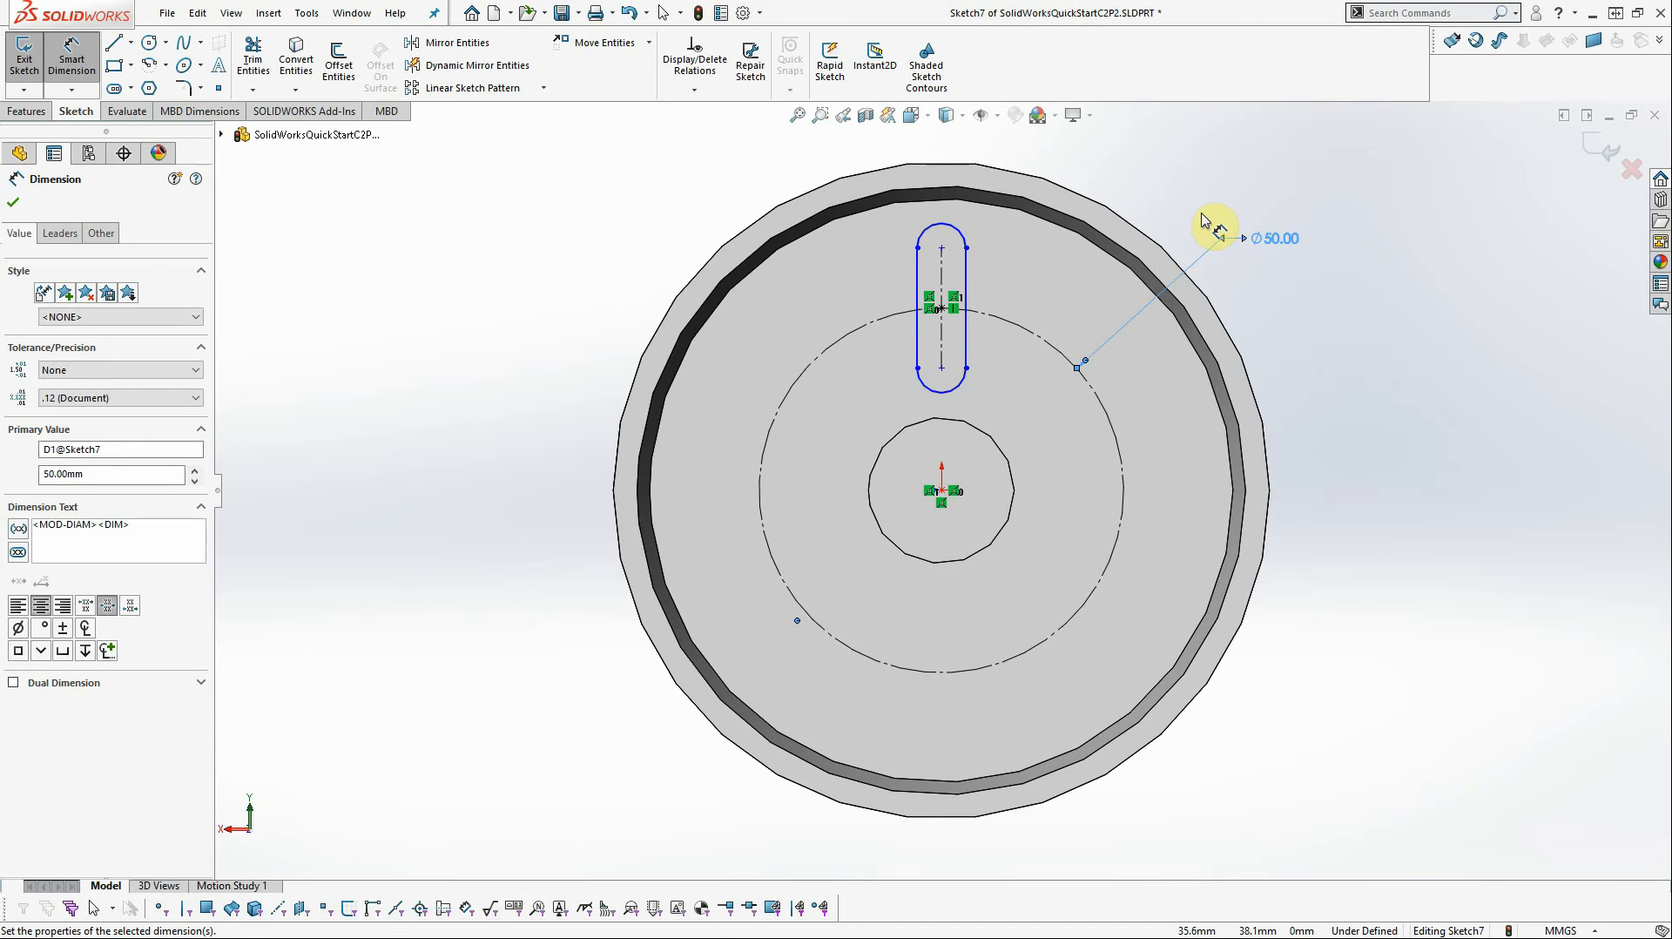
Step: Dimension the slot's centre-to-centre length as 15 mm
{"action": "left_click", "coordinate": [943, 280]}
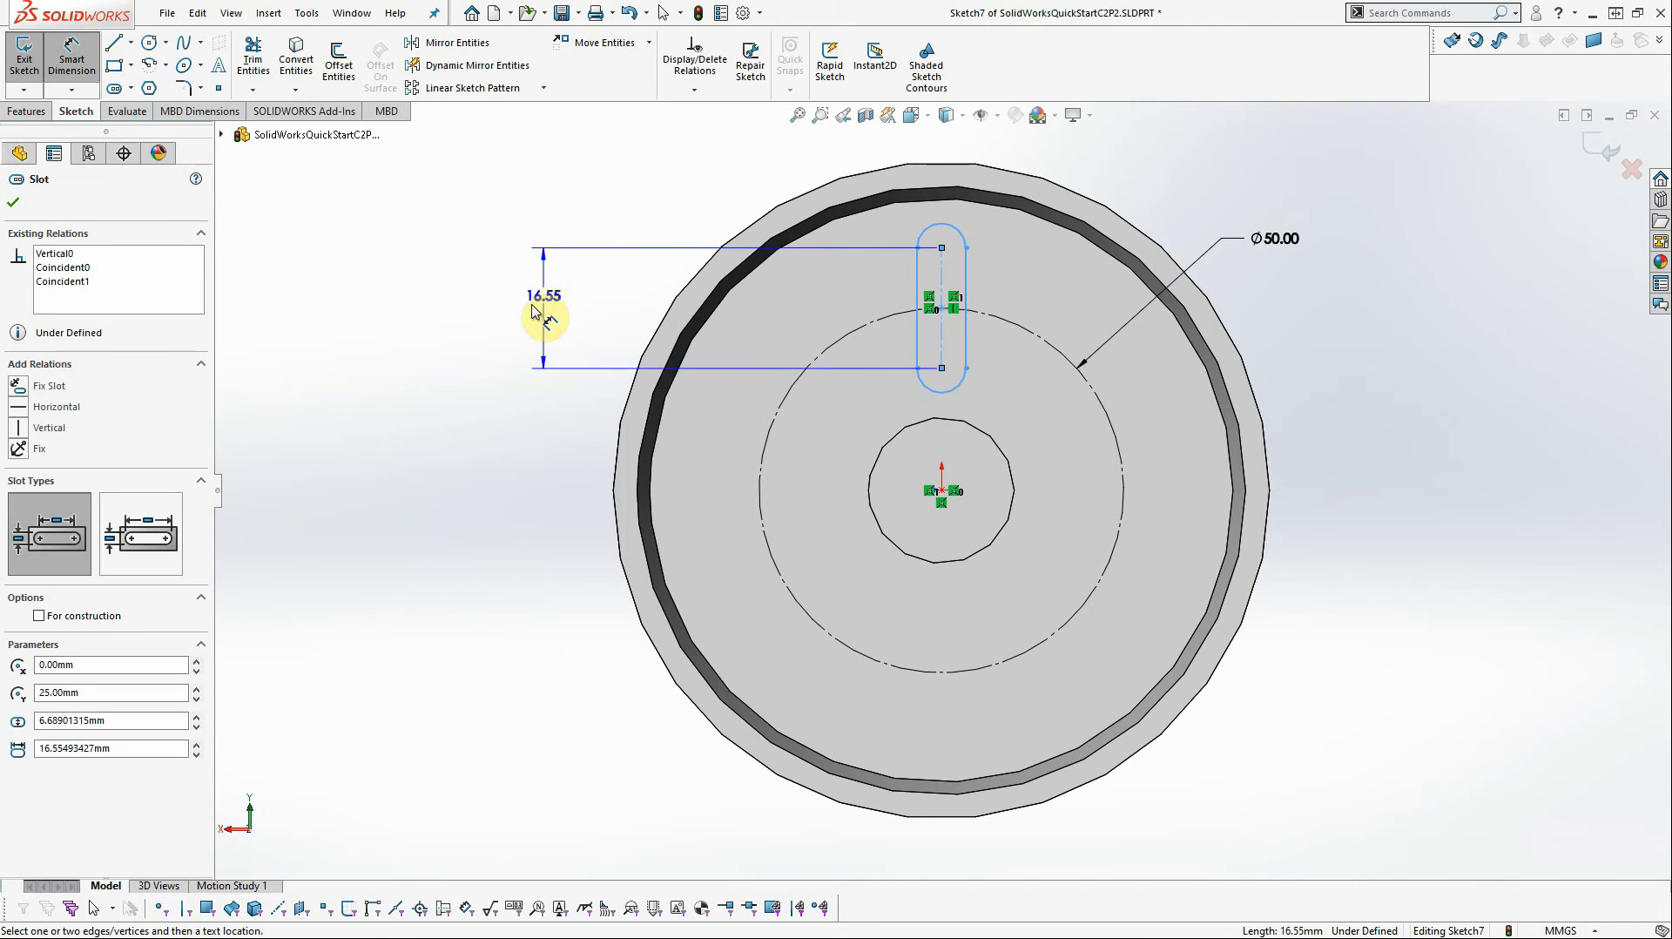
{"action": "left_click", "coordinate": [534, 311]}
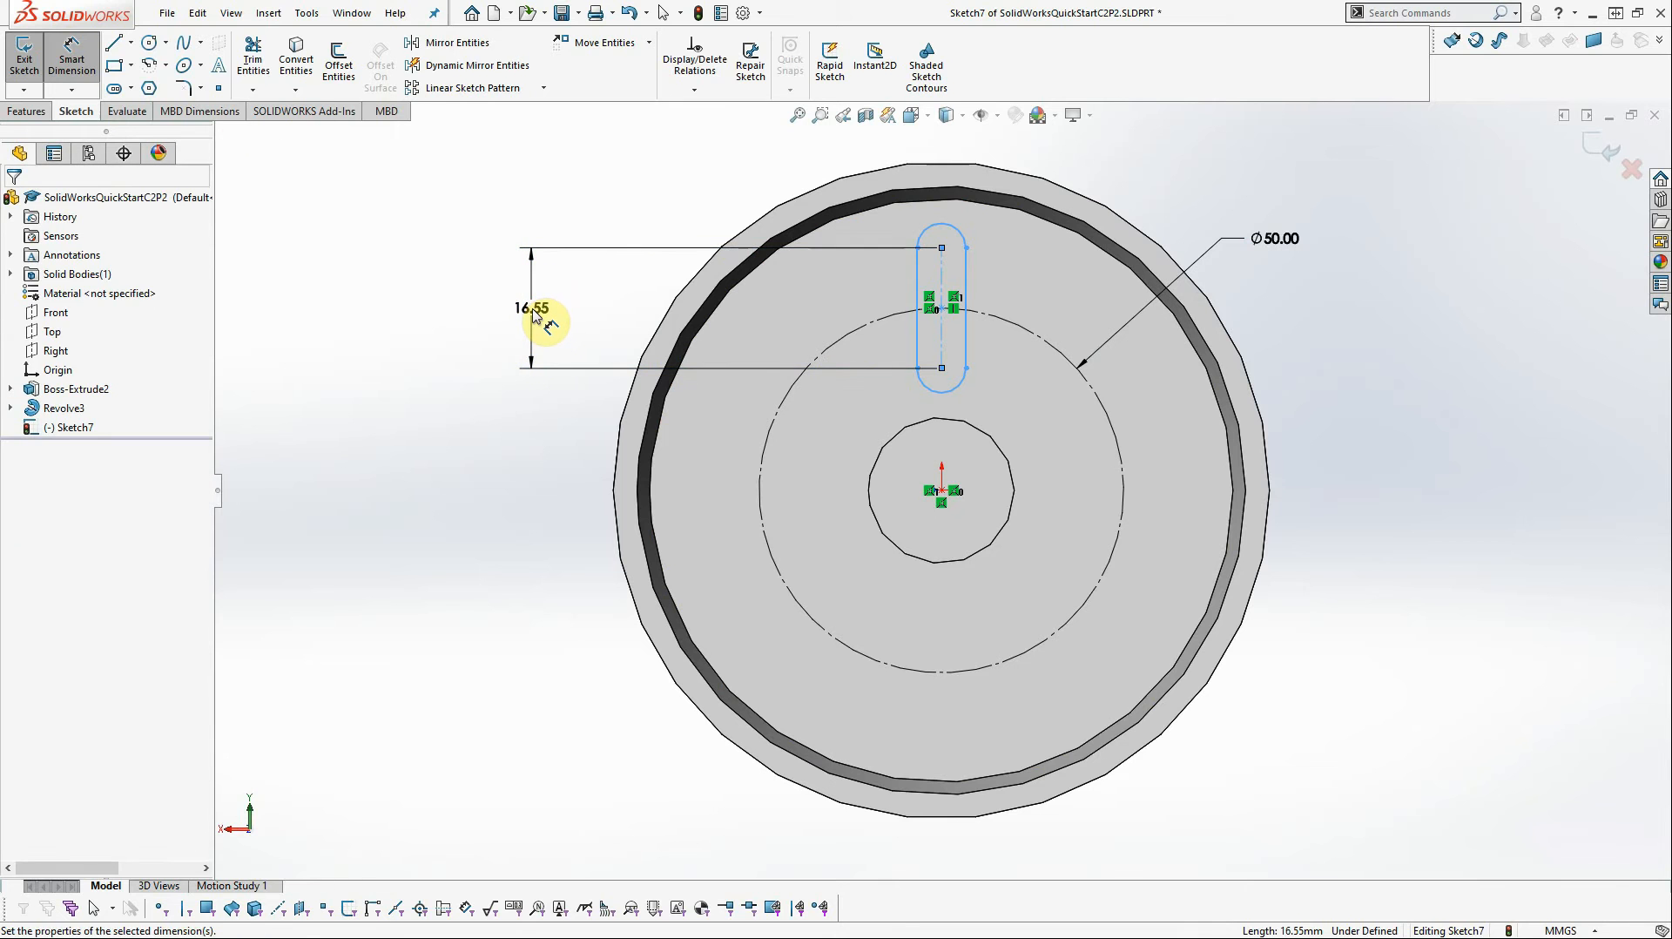
{"action": "type", "text": "15"}
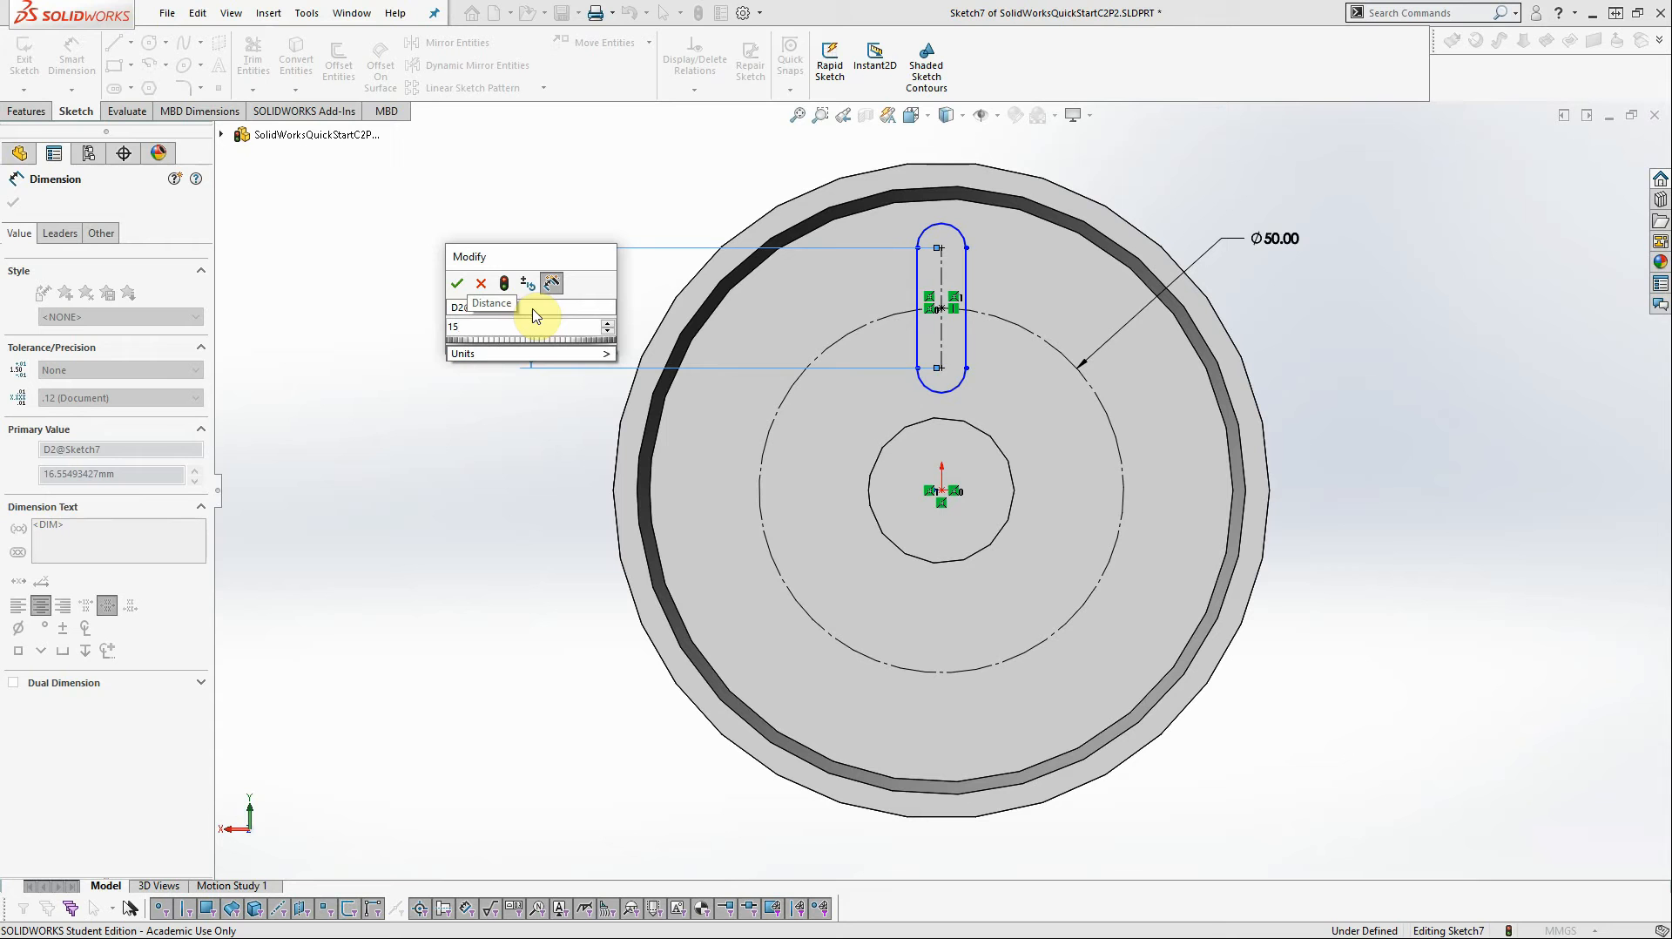
{"action": "left_click", "coordinate": [457, 283]}
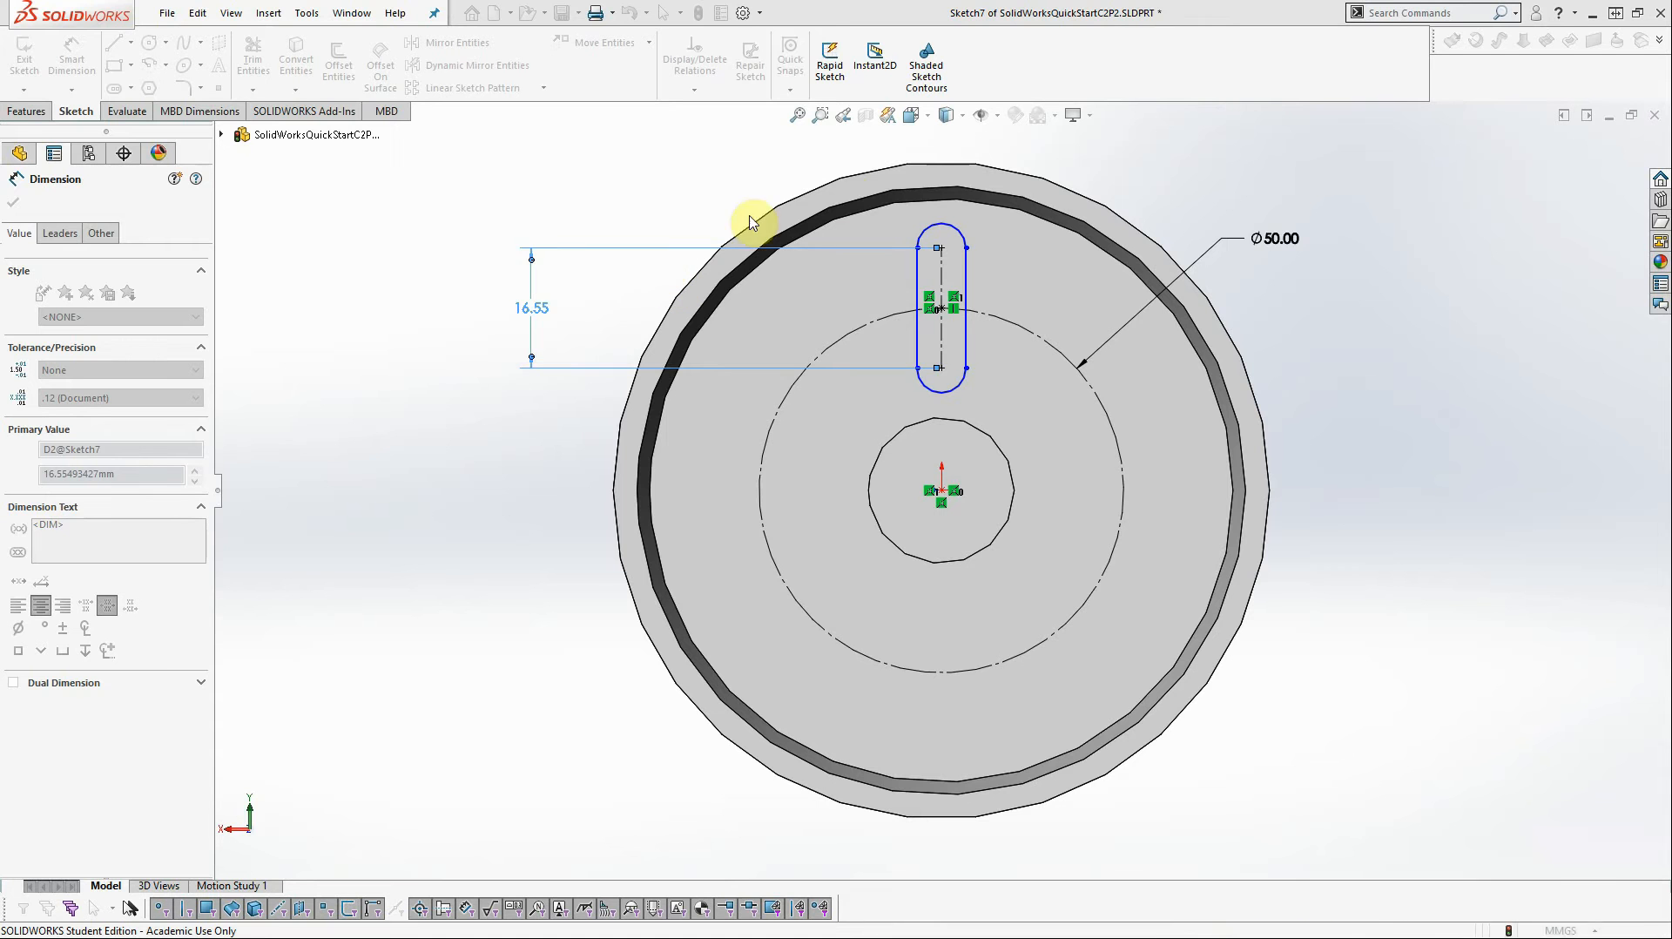
Step: Dimension the slot's upper end arc with a 4 mm radius and finish dimensioning
{"action": "left_click", "coordinate": [965, 240]}
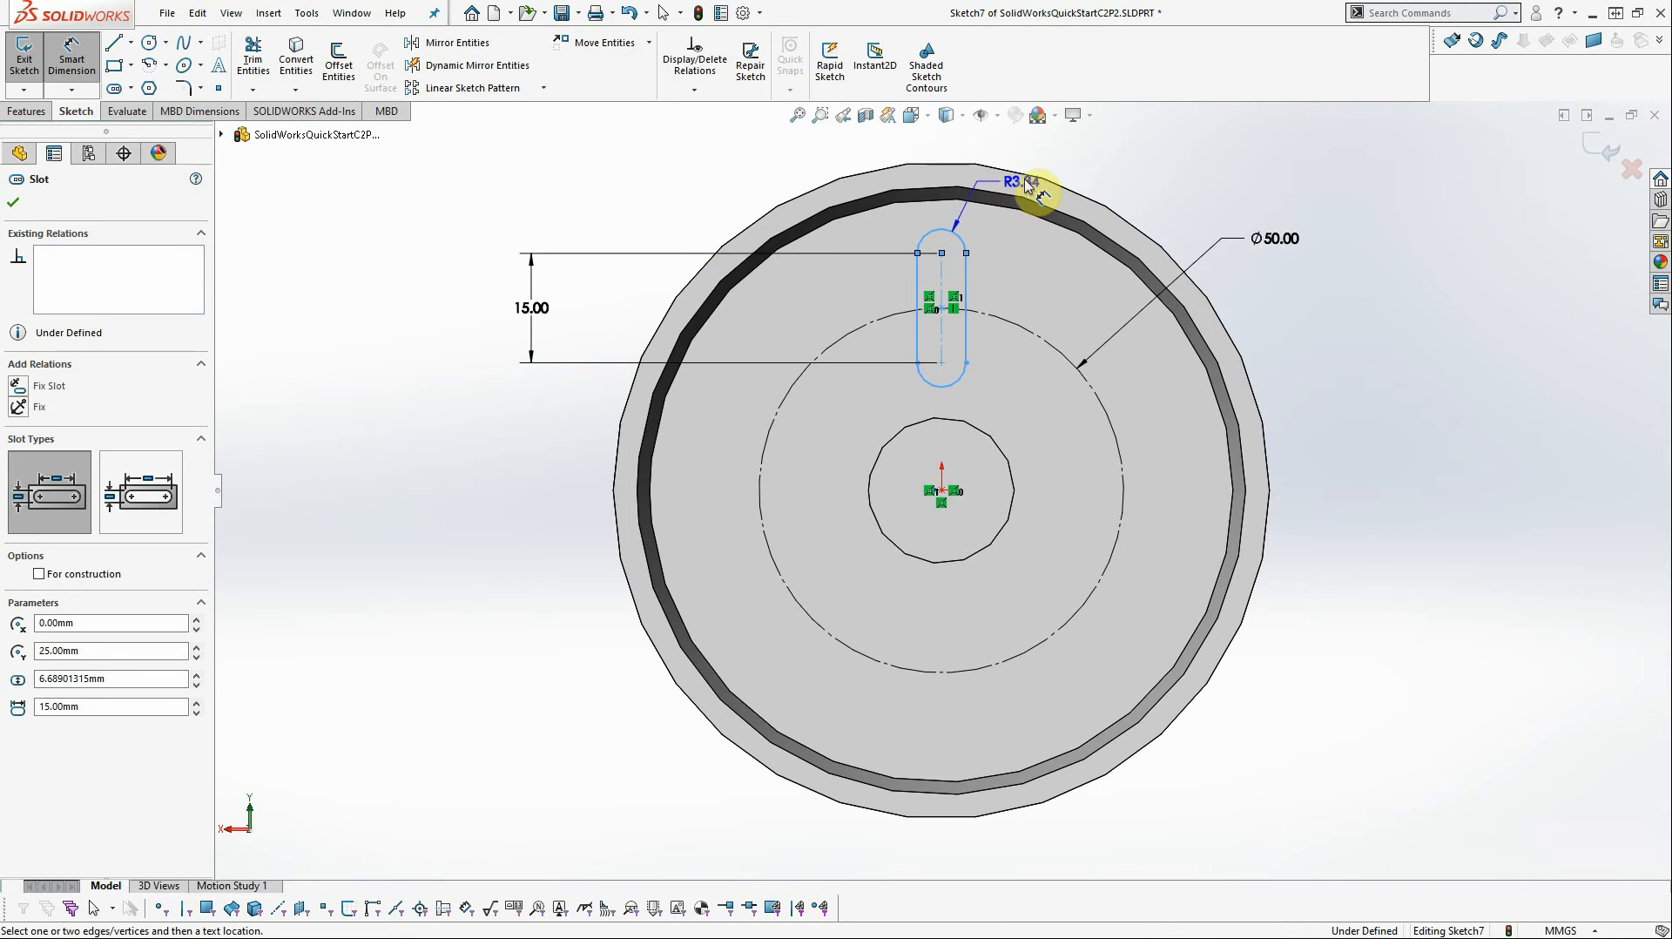
{"action": "left_click", "coordinate": [1111, 163]}
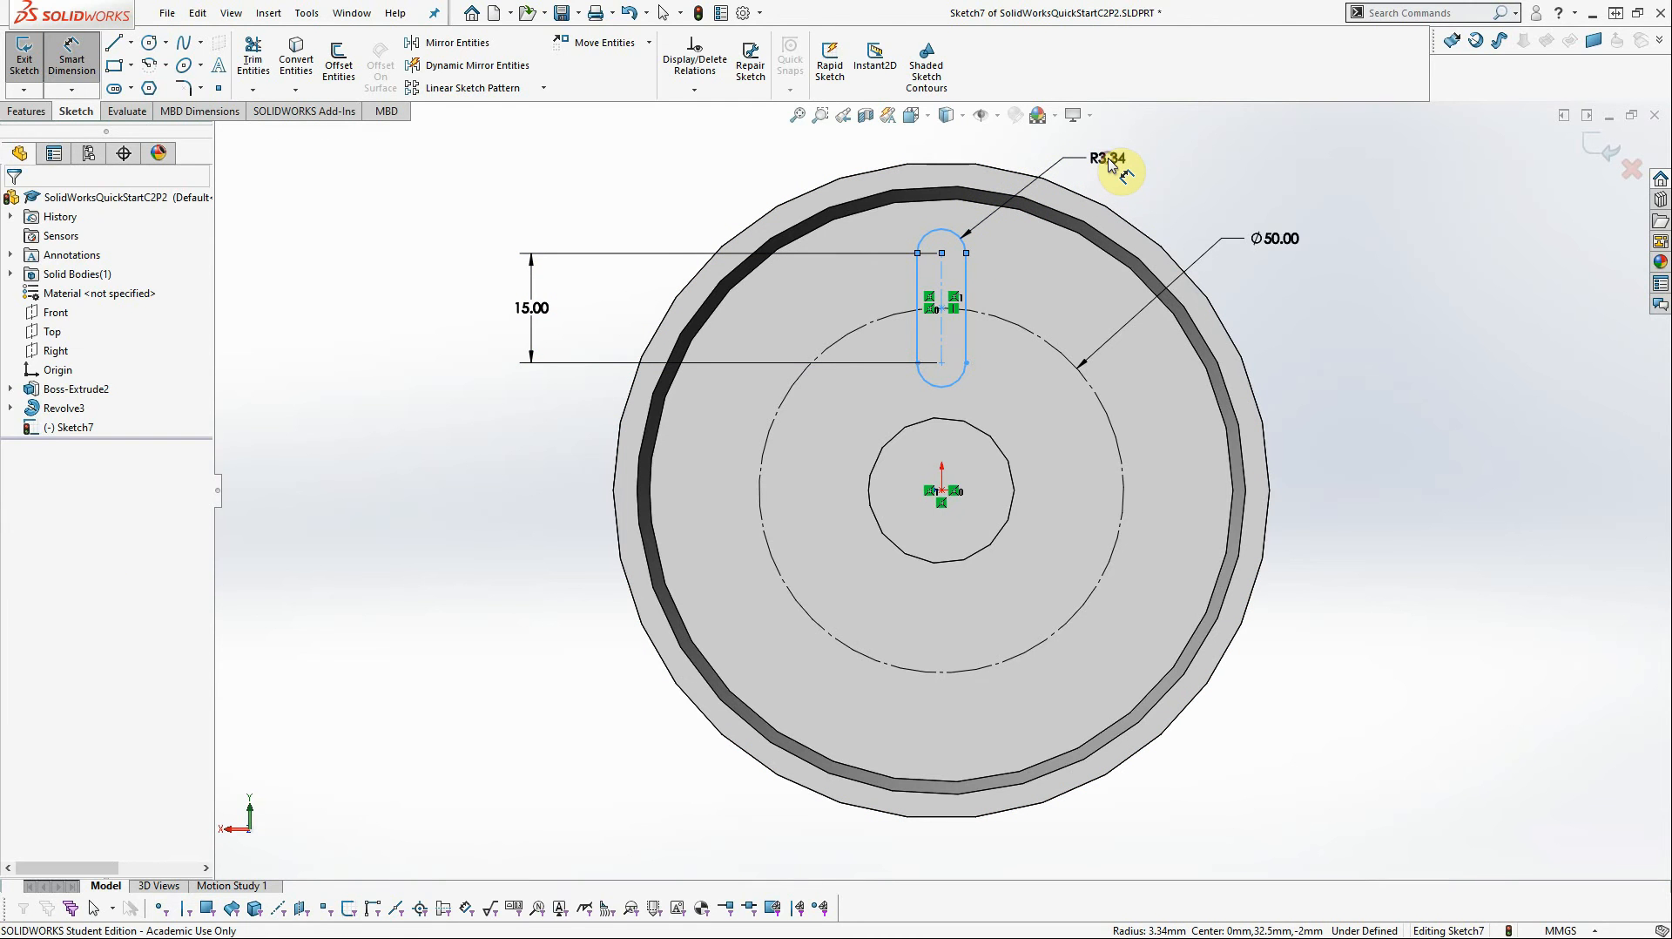
{"action": "double_click", "coordinate": [1112, 163]}
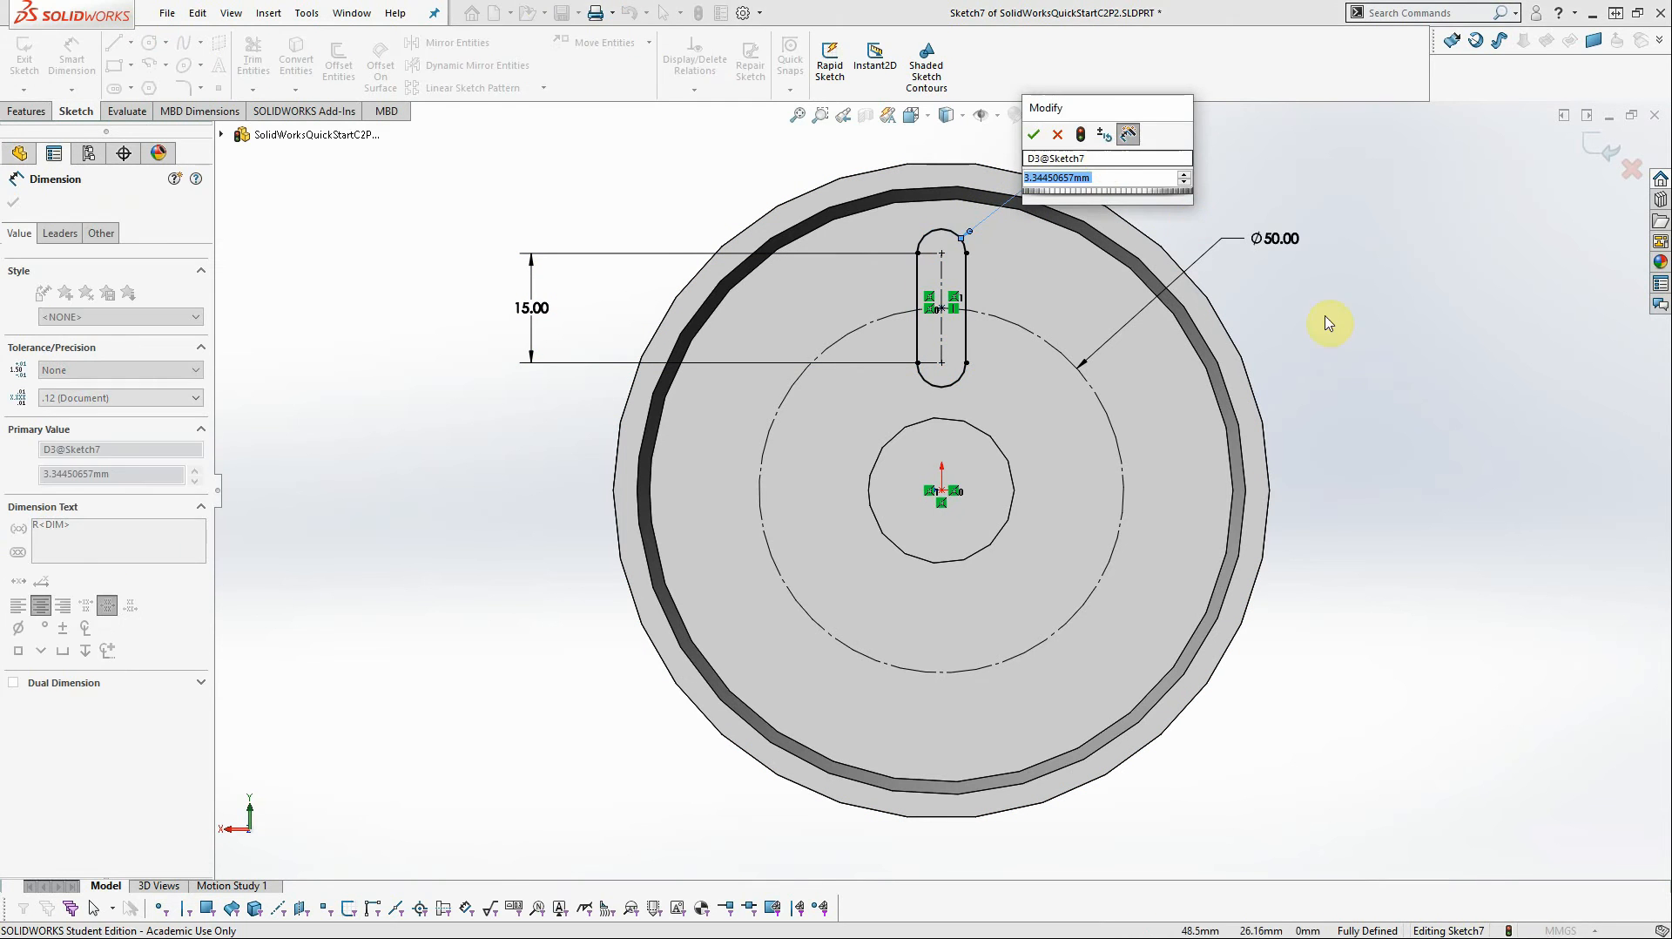
{"action": "type", "text": "4"}
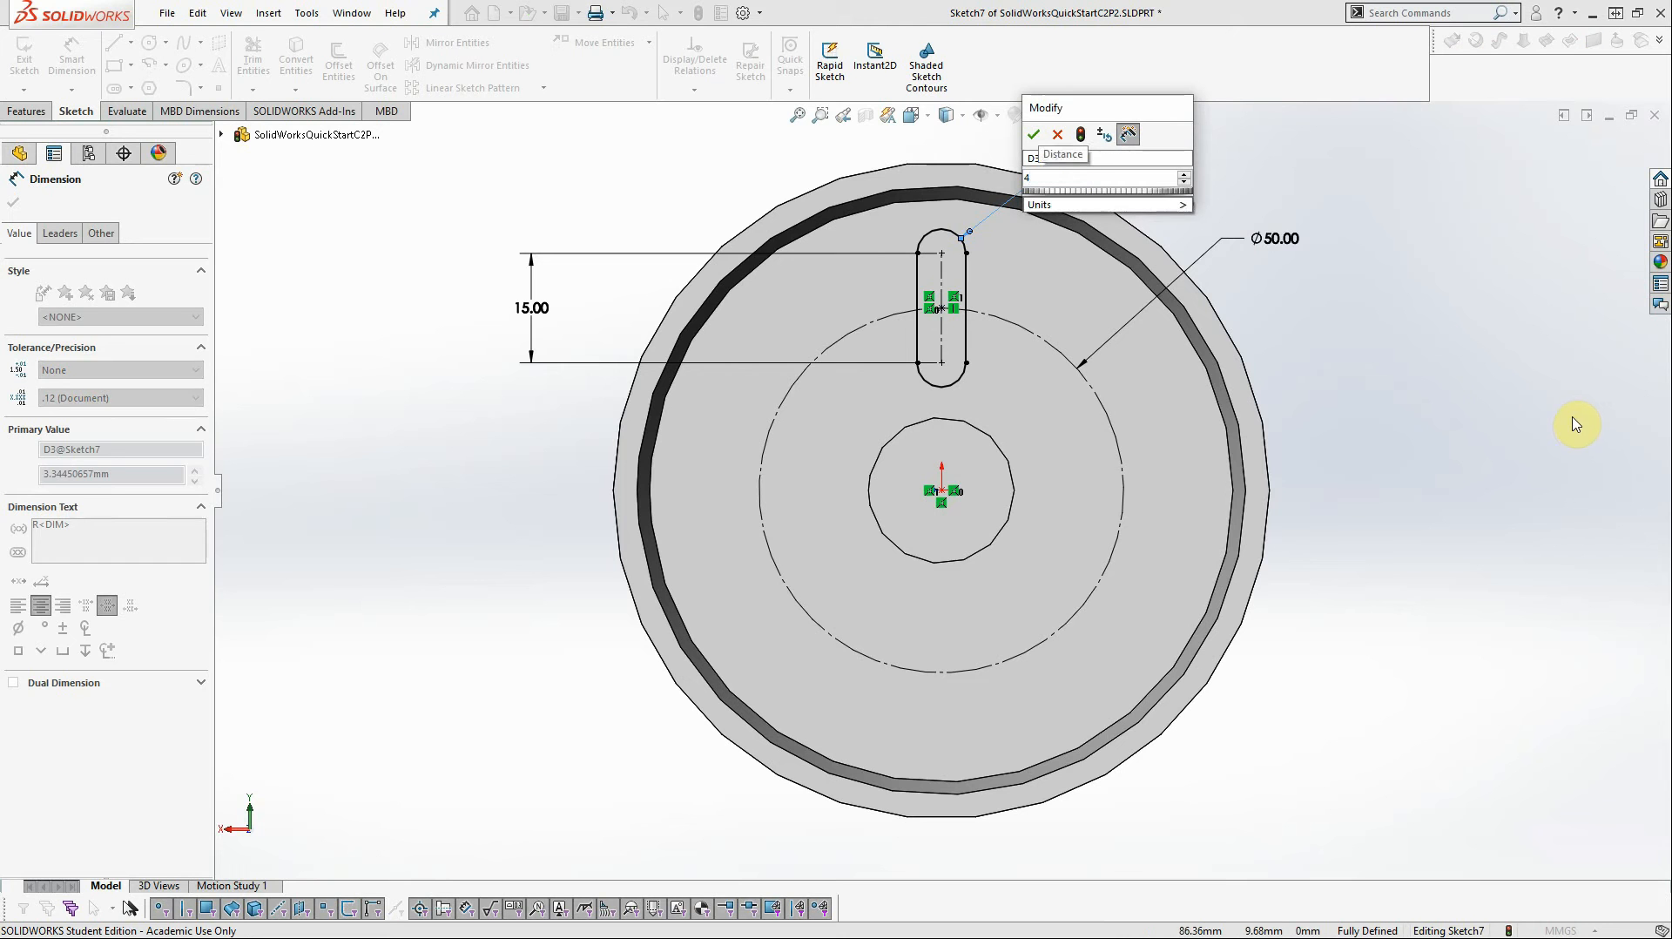
{"action": "left_click", "coordinate": [1034, 137]}
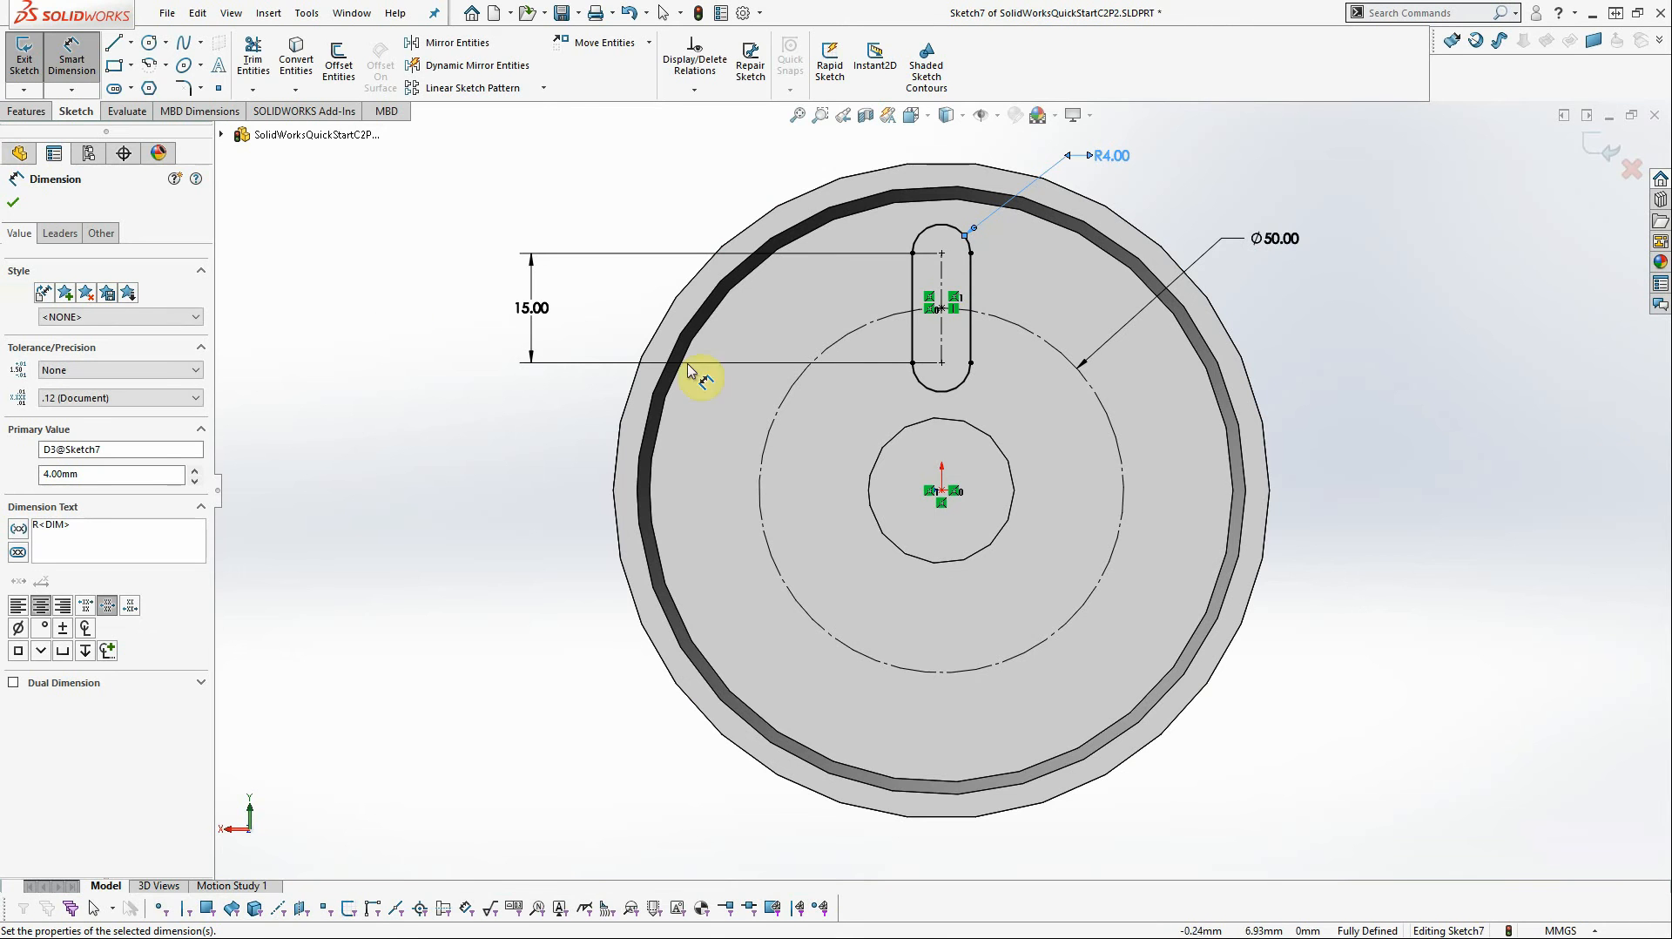
{"action": "left_click", "coordinate": [13, 206]}
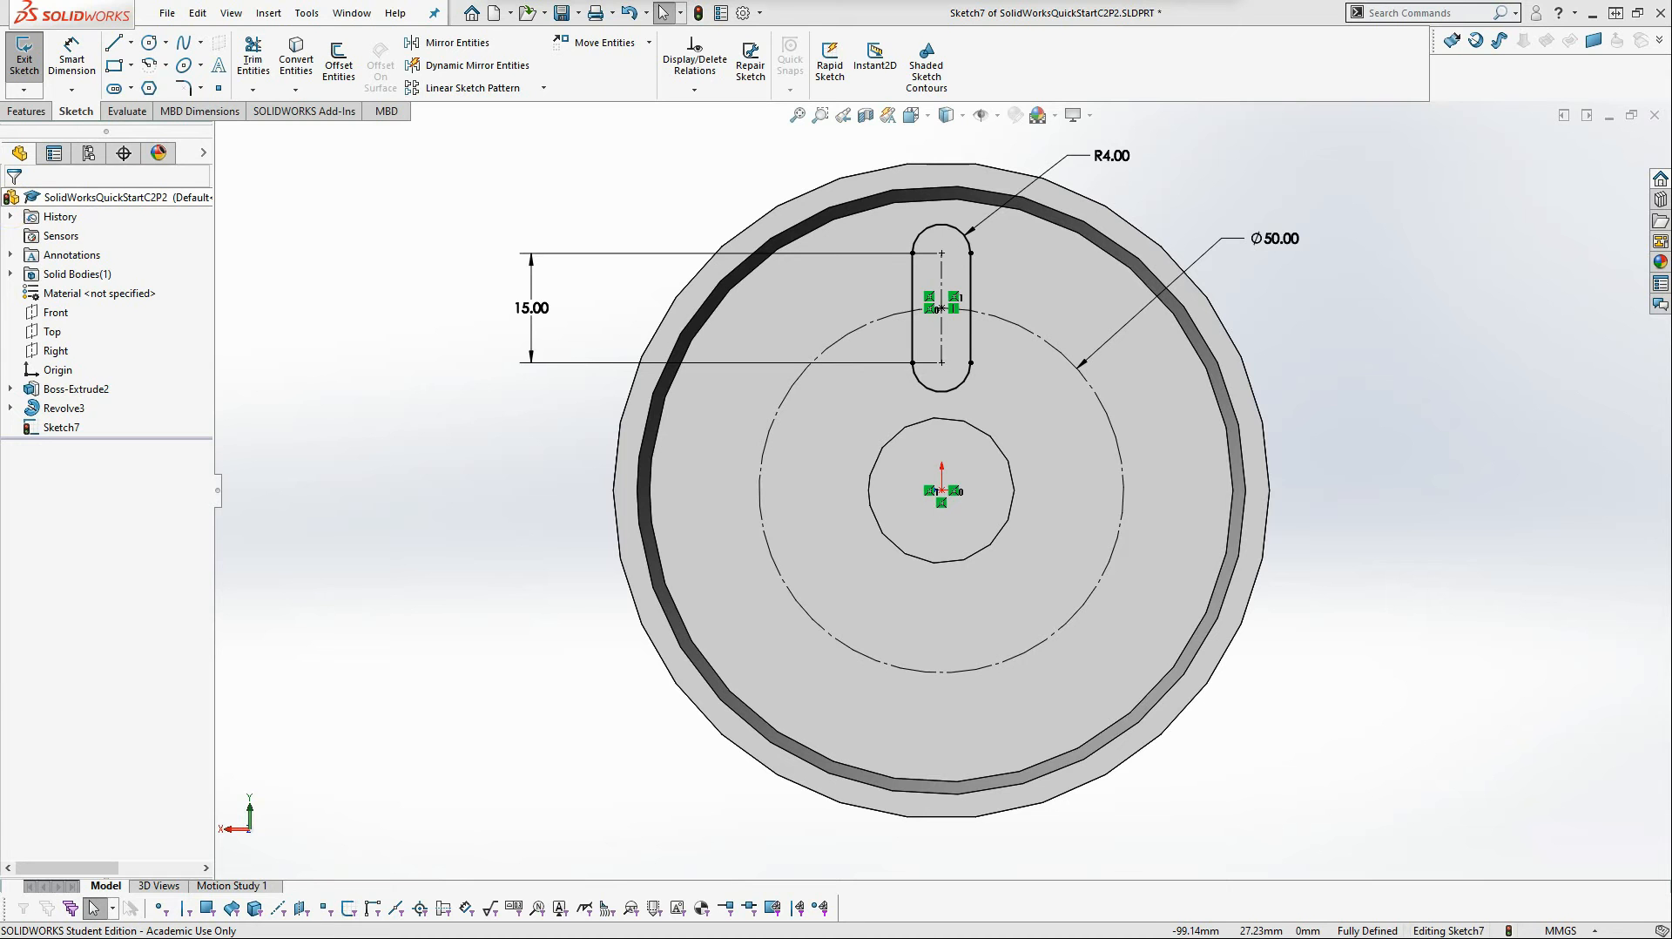
Step: Extrude-cut the slot sketch with the Through All end condition to open the slot through the wheel web
{"action": "left_click", "coordinate": [40, 114]}
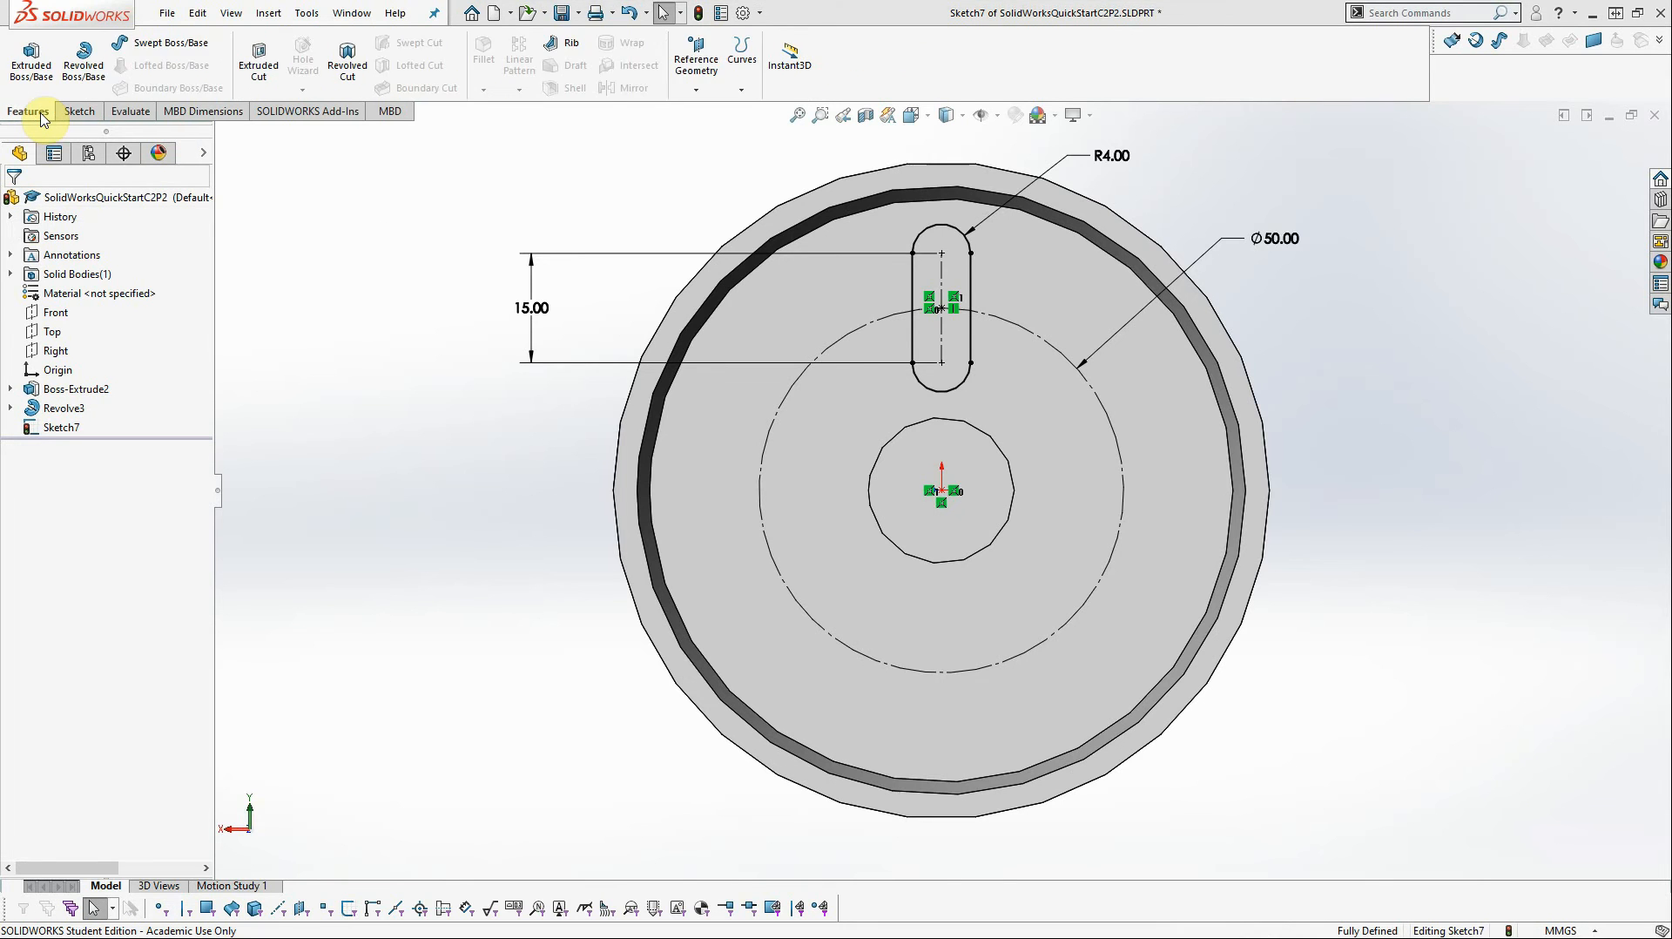
{"action": "left_click", "coordinate": [258, 58]}
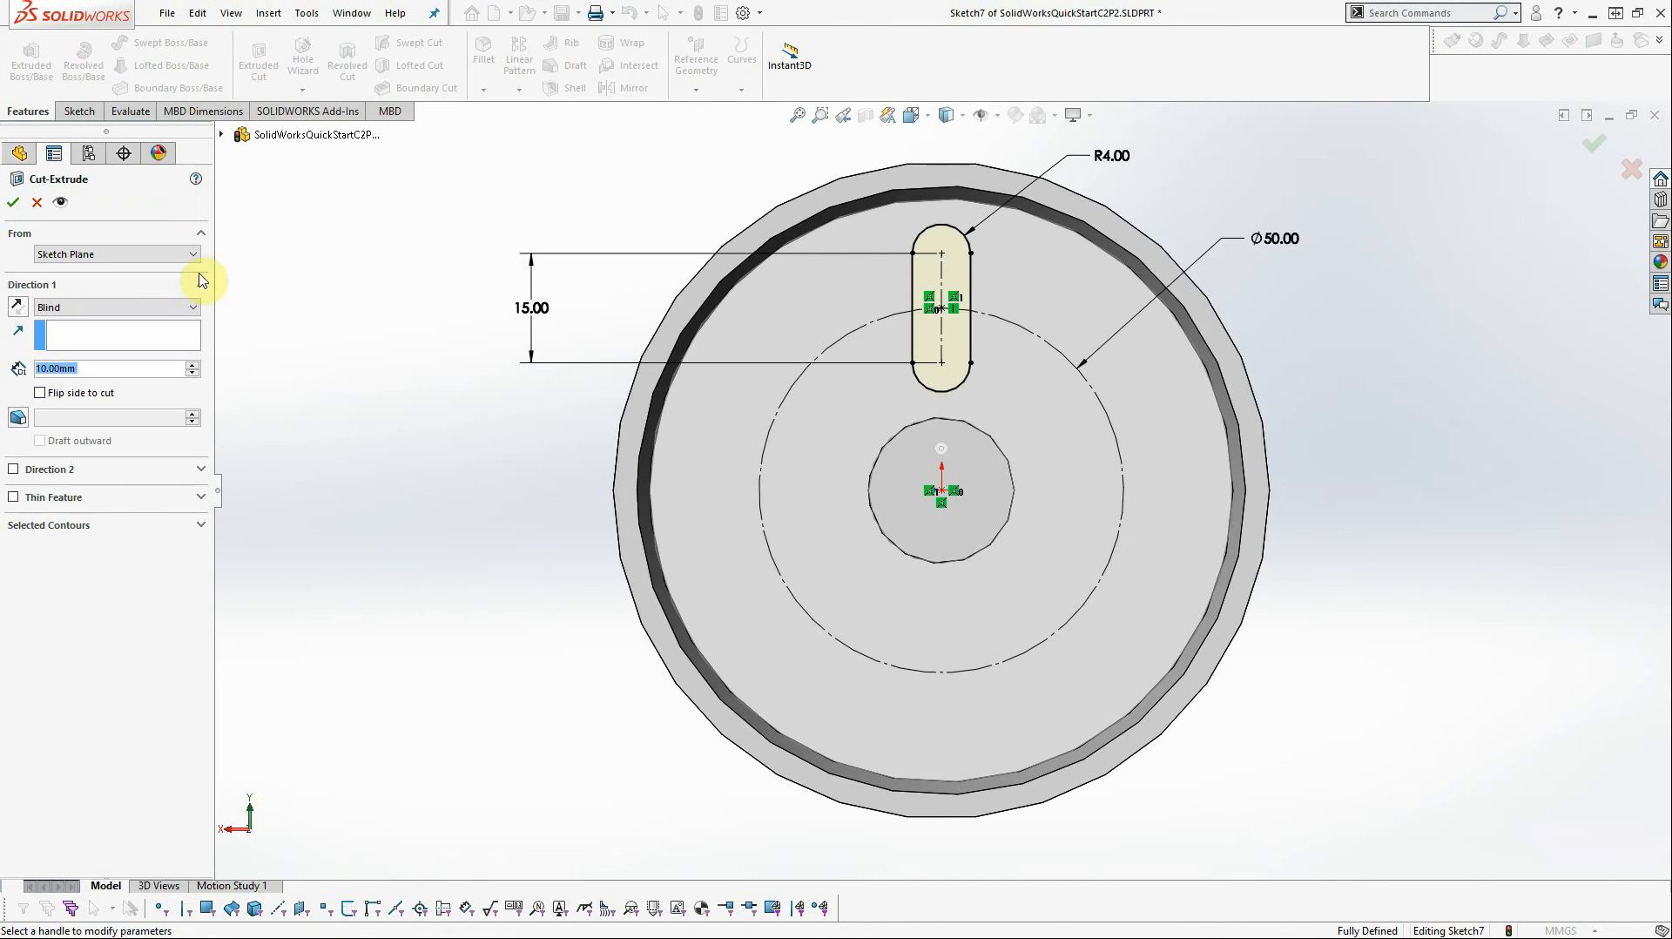
{"action": "left_click", "coordinate": [162, 308]}
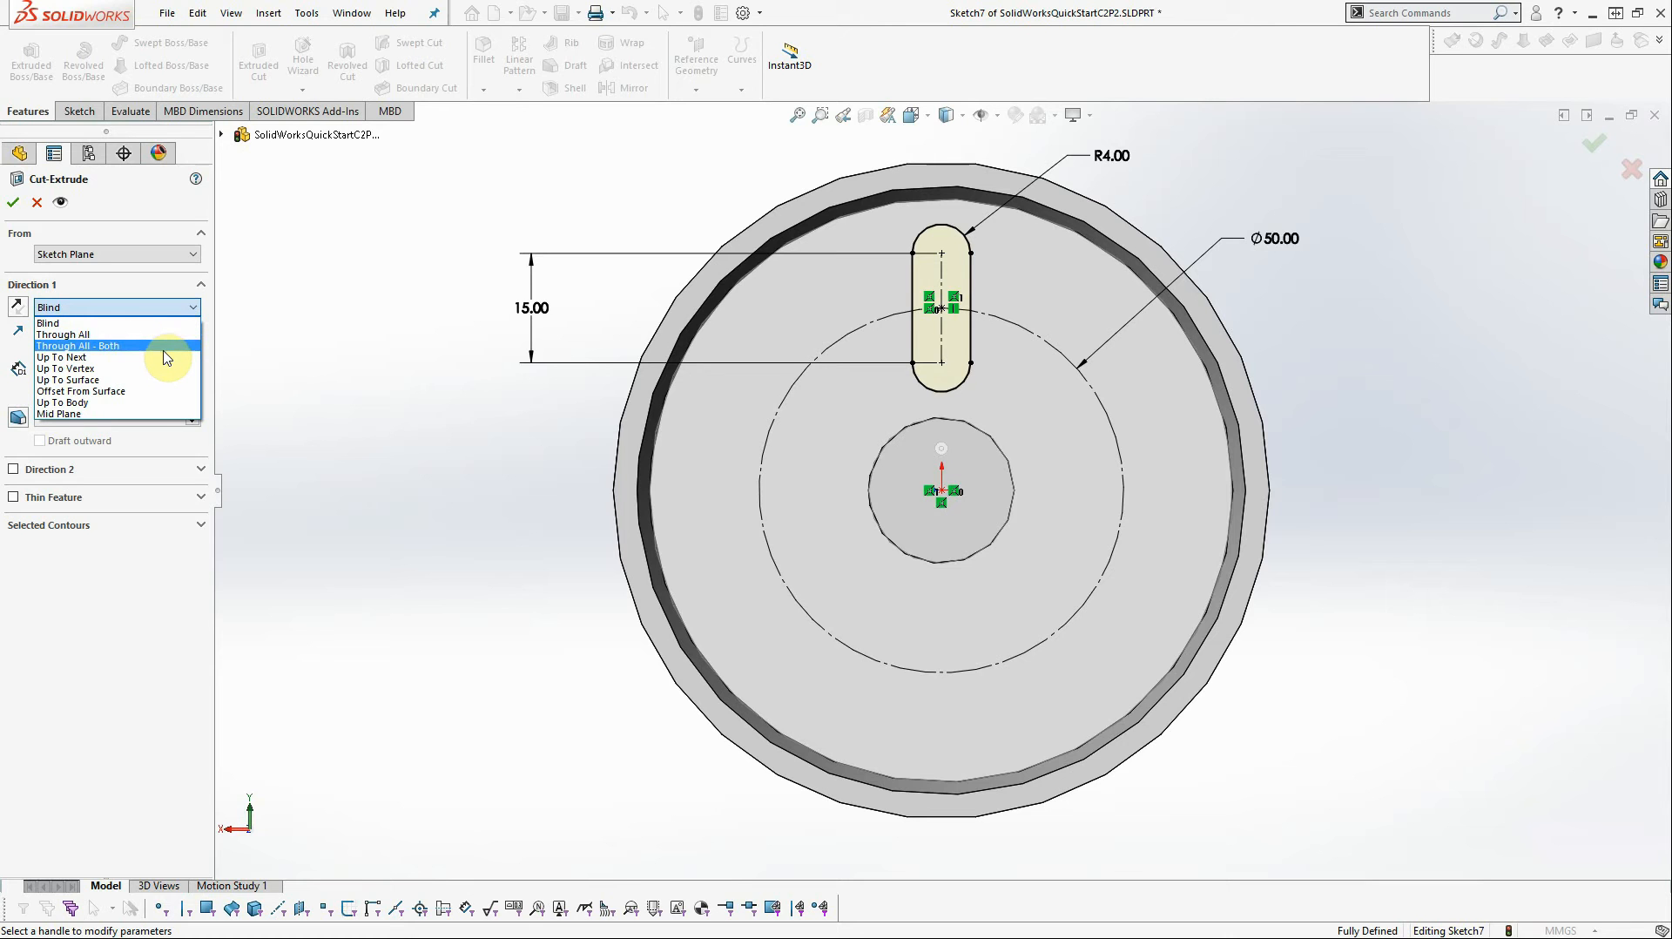
{"action": "left_click", "coordinate": [166, 336]}
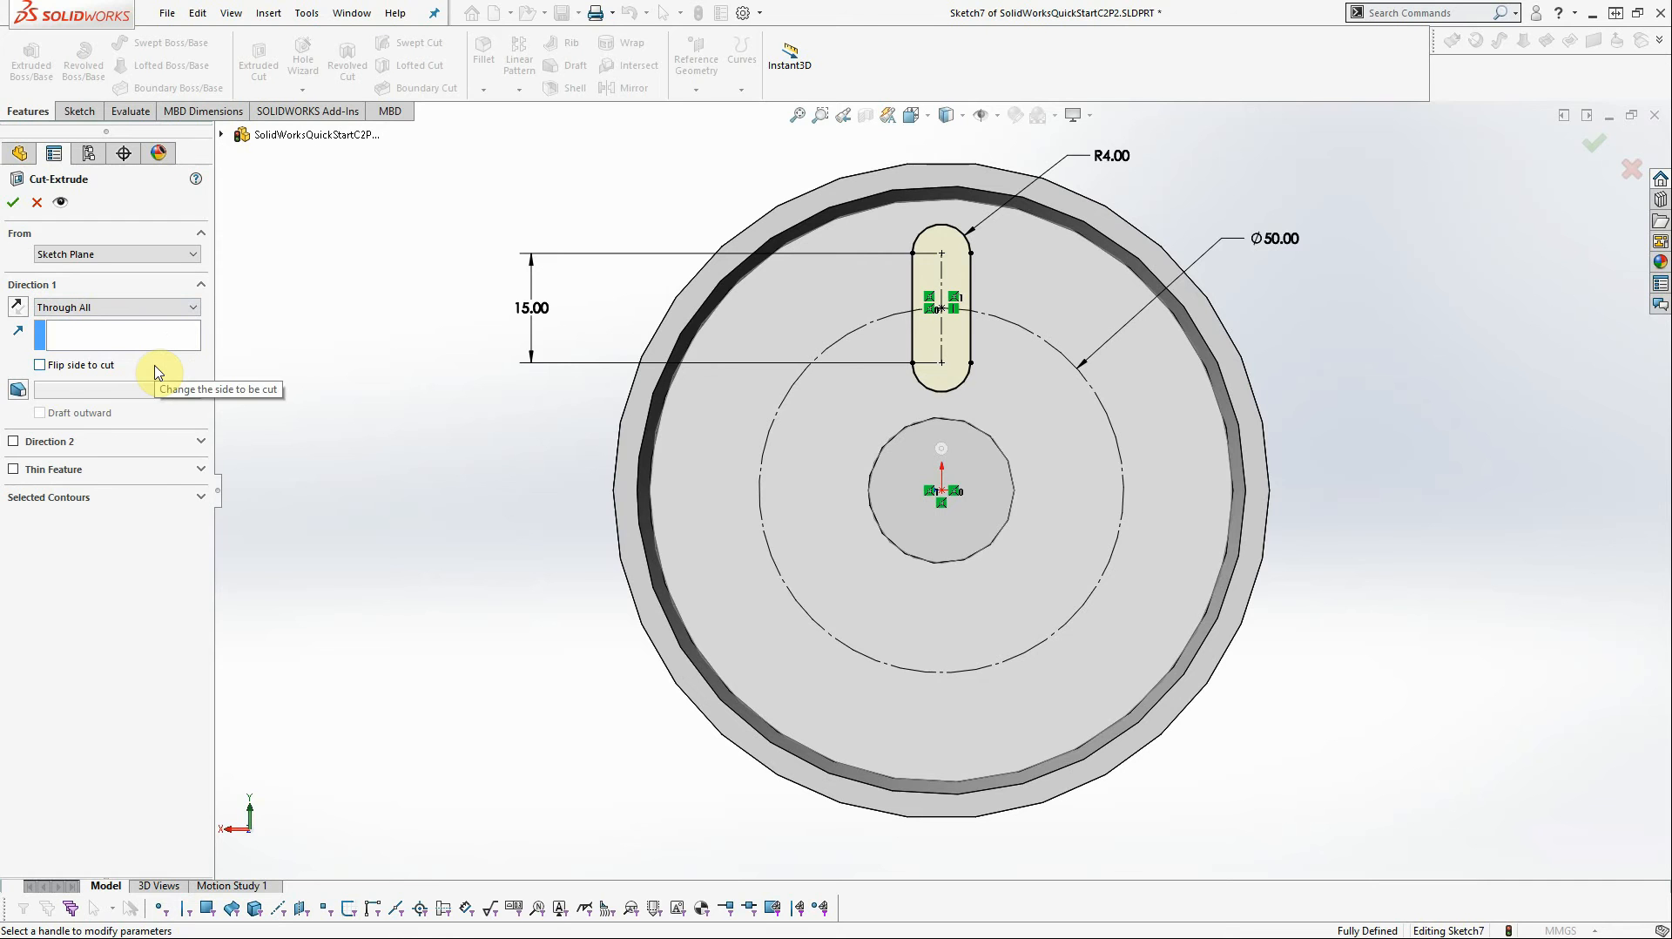
{"action": "left_click", "coordinate": [14, 202]}
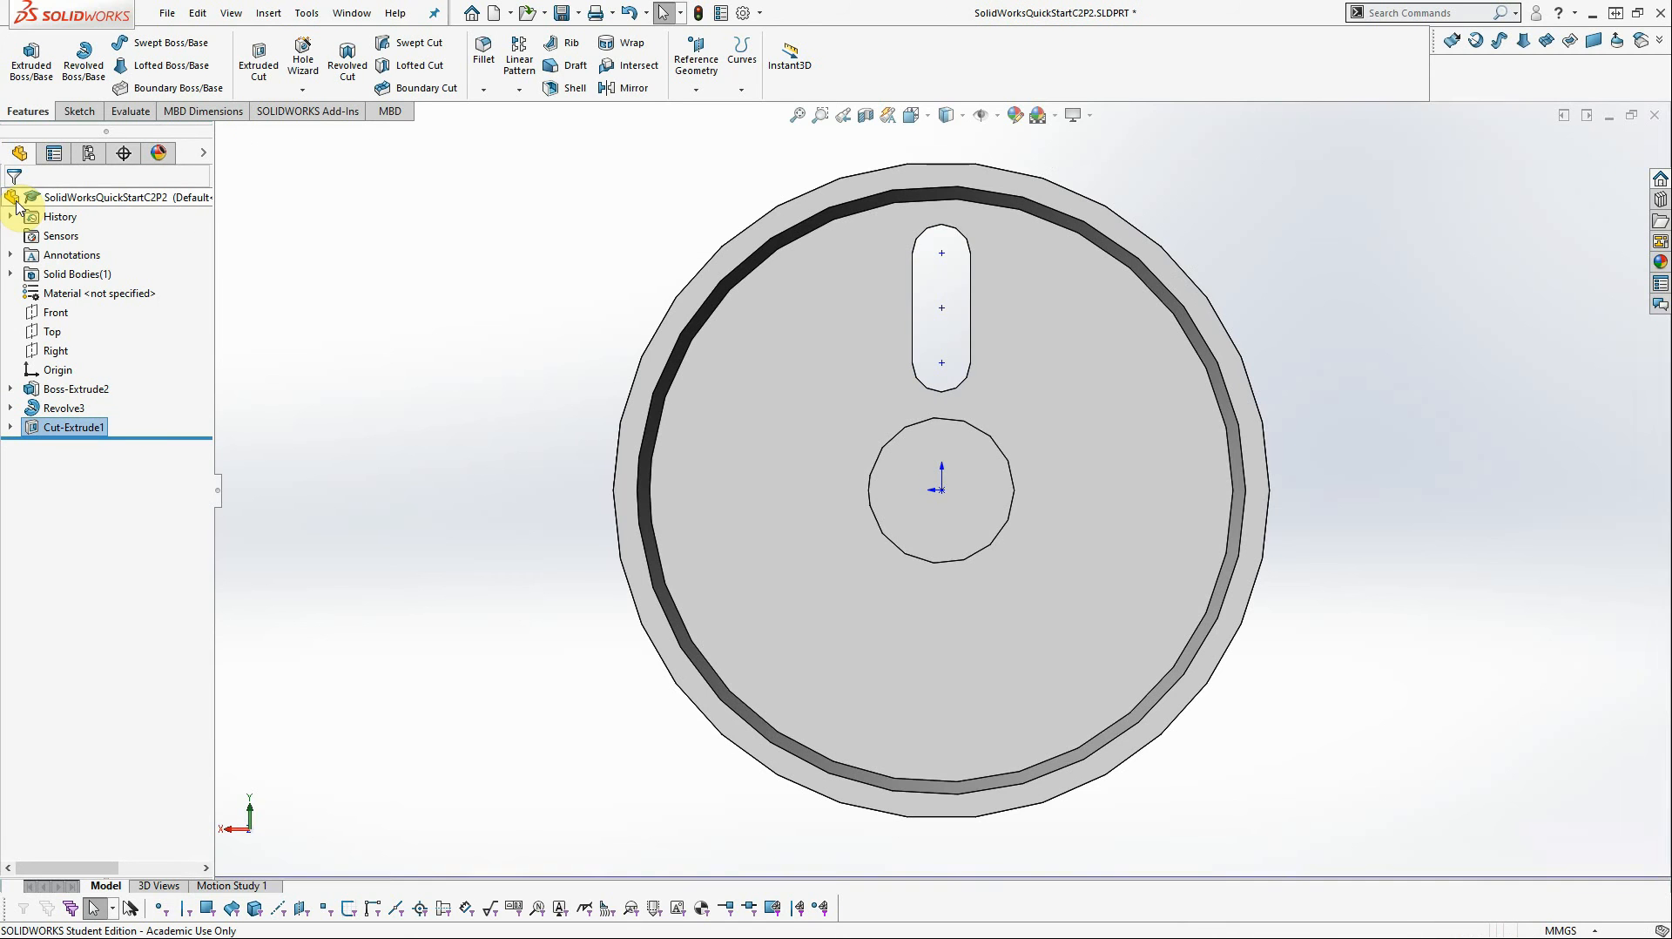
Step: Circular-pattern the slot cut around the hub's central axis with 8 equally spaced instances over 360 degrees
{"action": "middle_click_drag", "start_coordinate": [1388, 398], "coordinate": [1362, 407]}
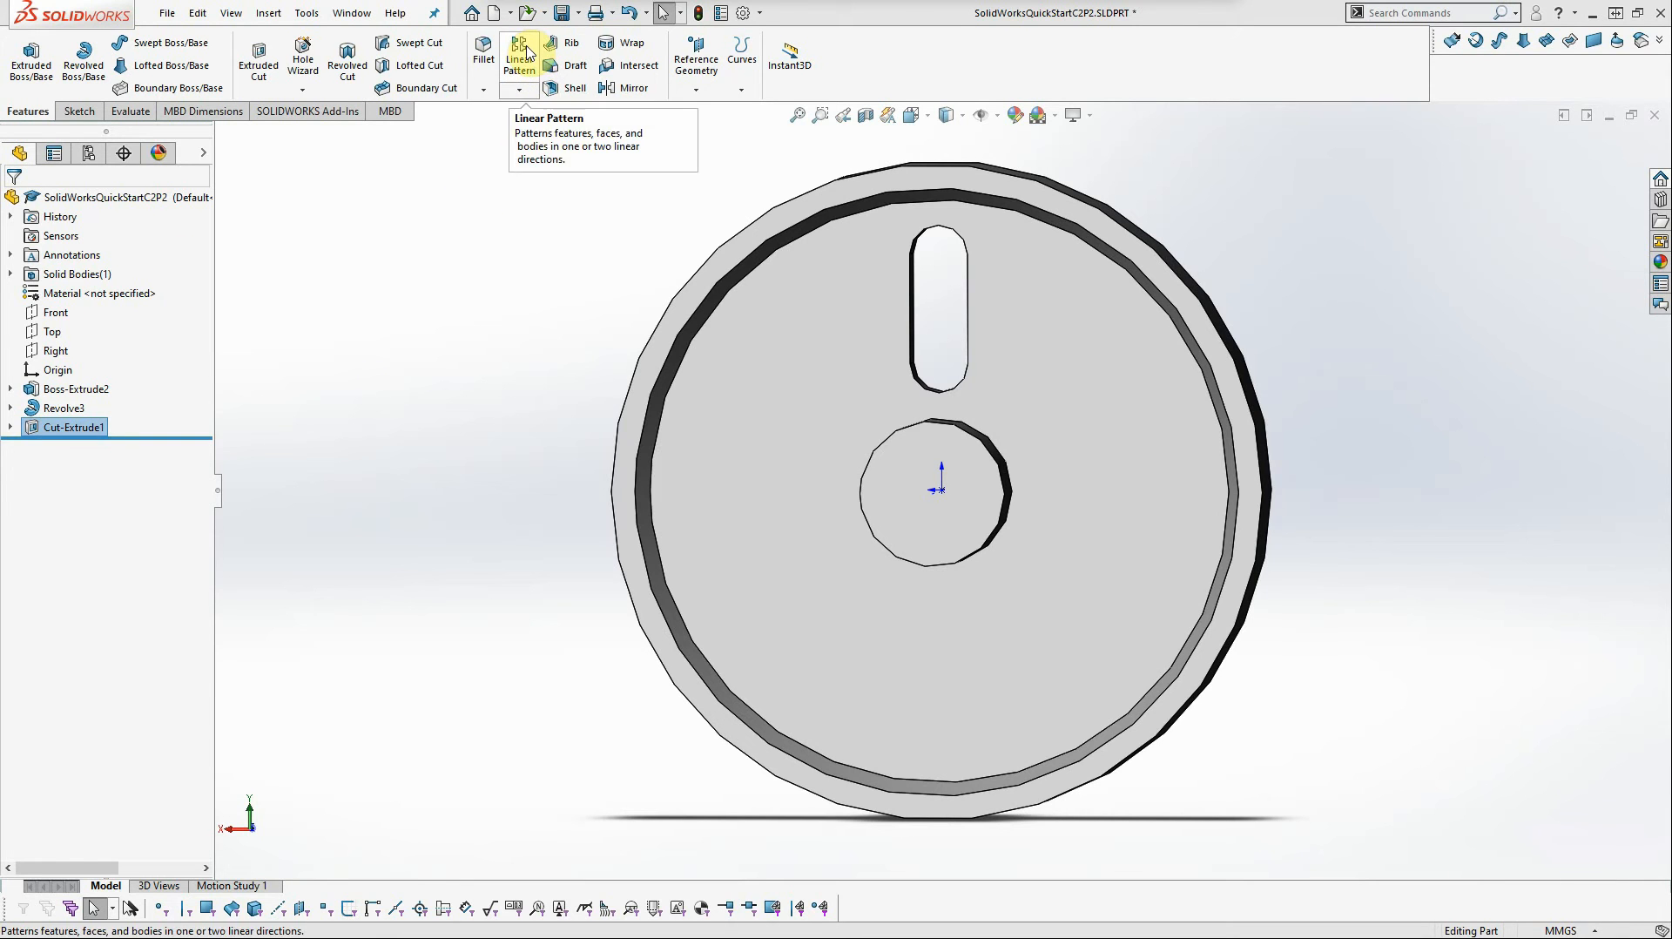
{"action": "left_click", "coordinate": [519, 90]}
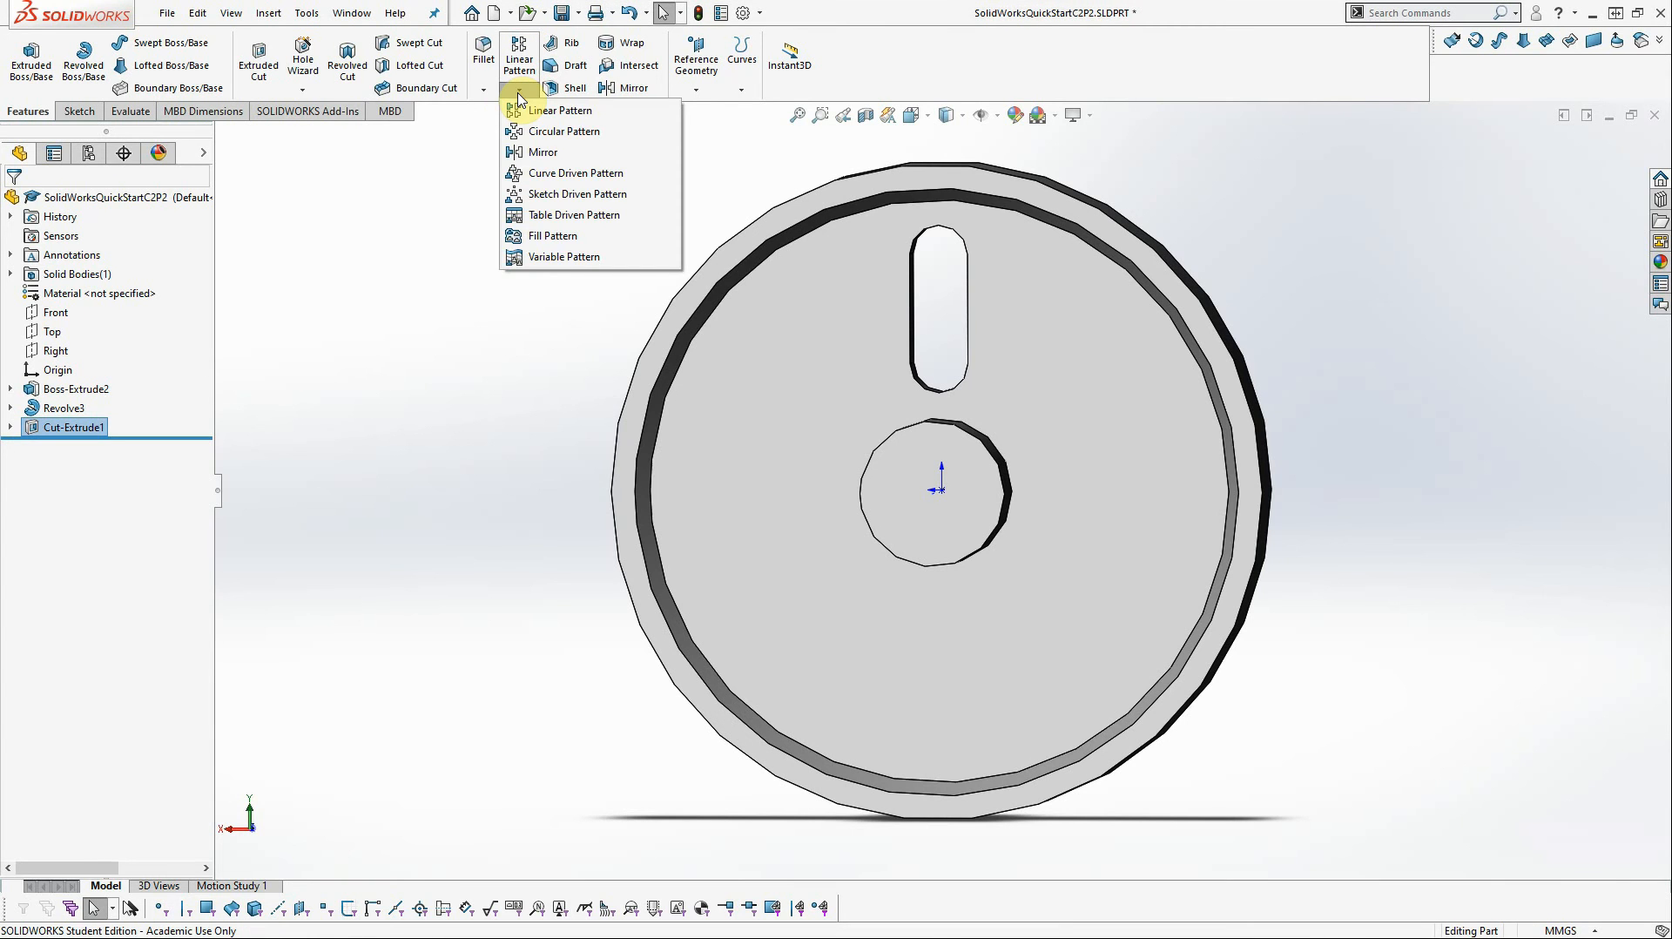
{"action": "left_click", "coordinate": [534, 136]}
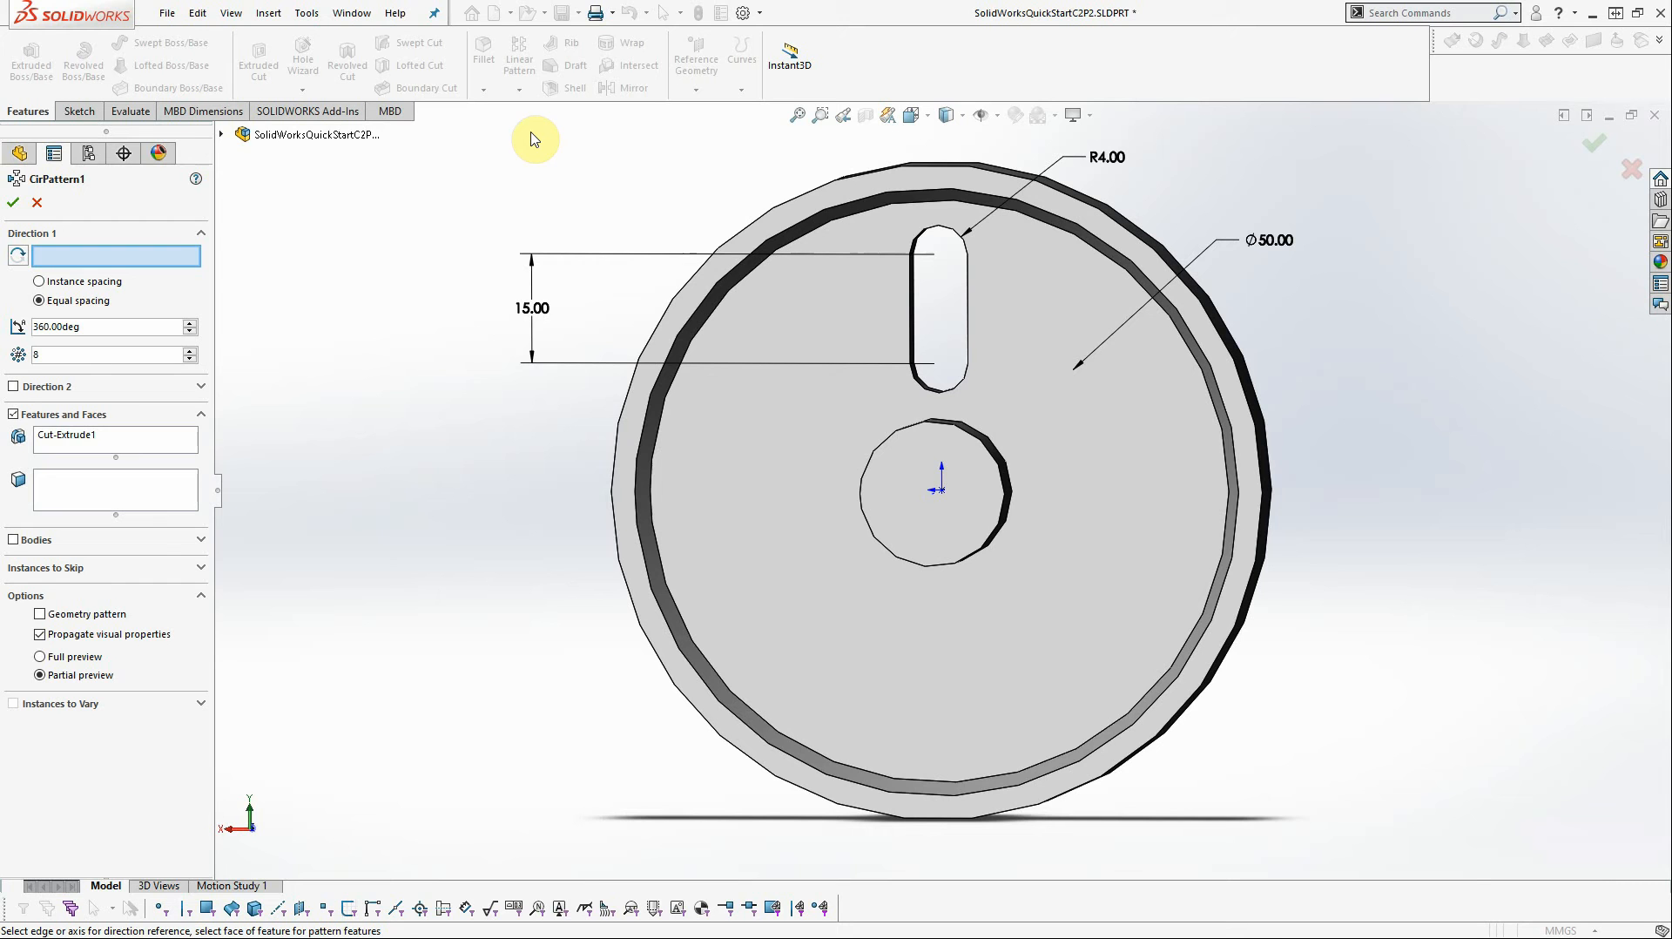
{"action": "left_click", "coordinate": [998, 117]}
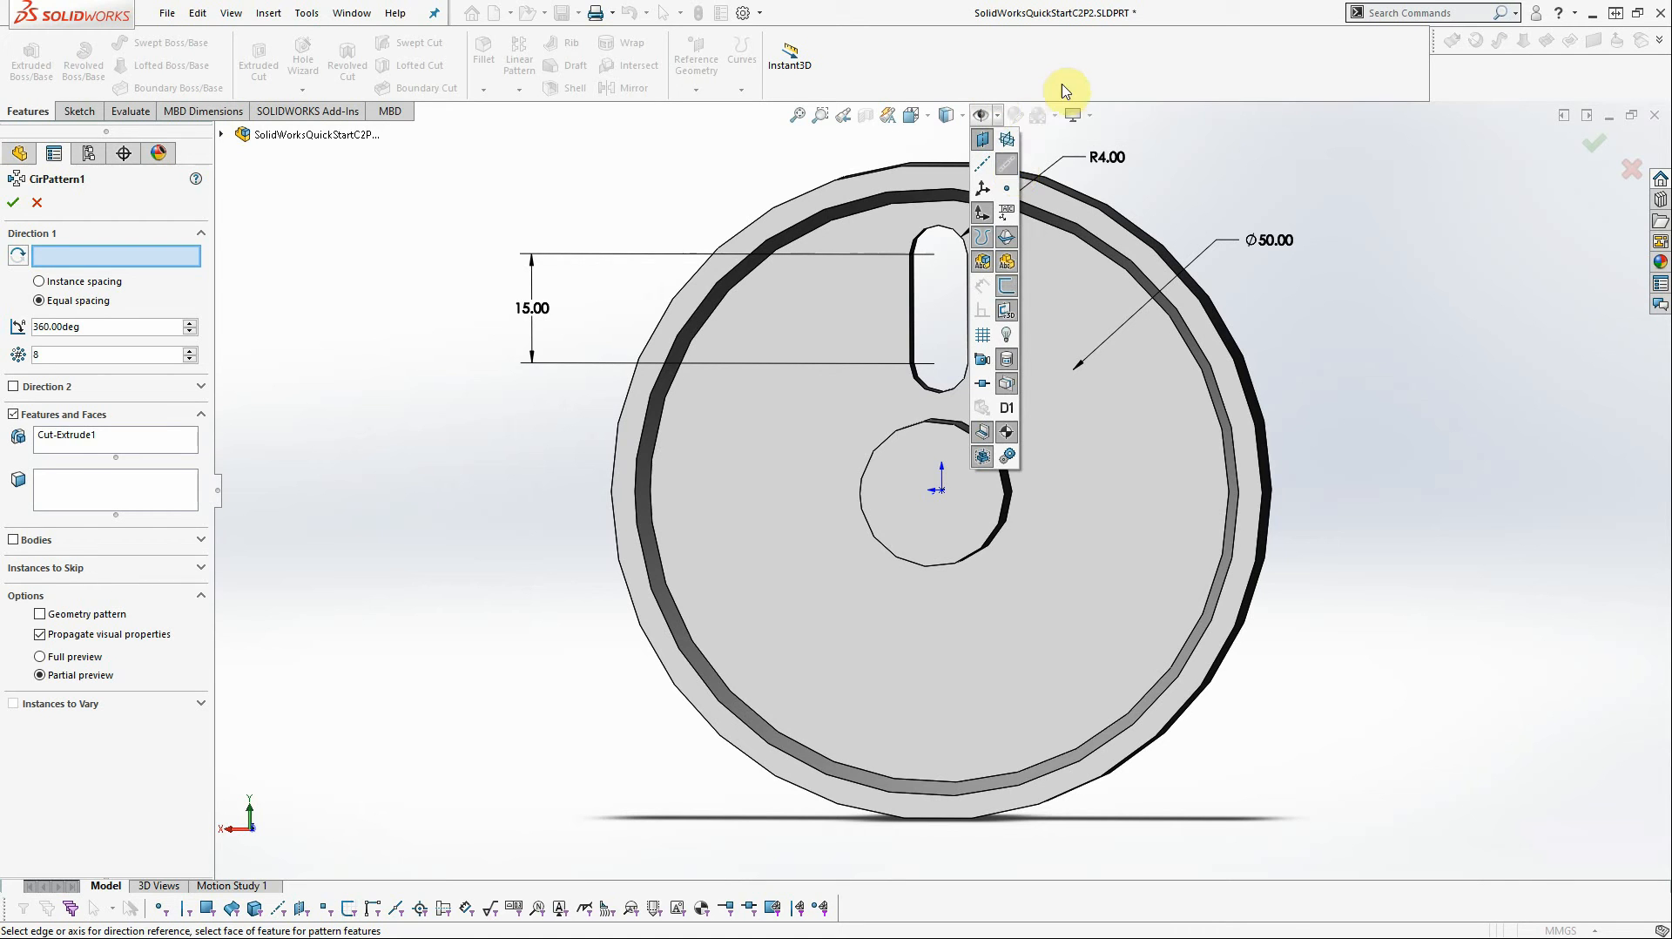
{"action": "left_click", "coordinate": [998, 119]}
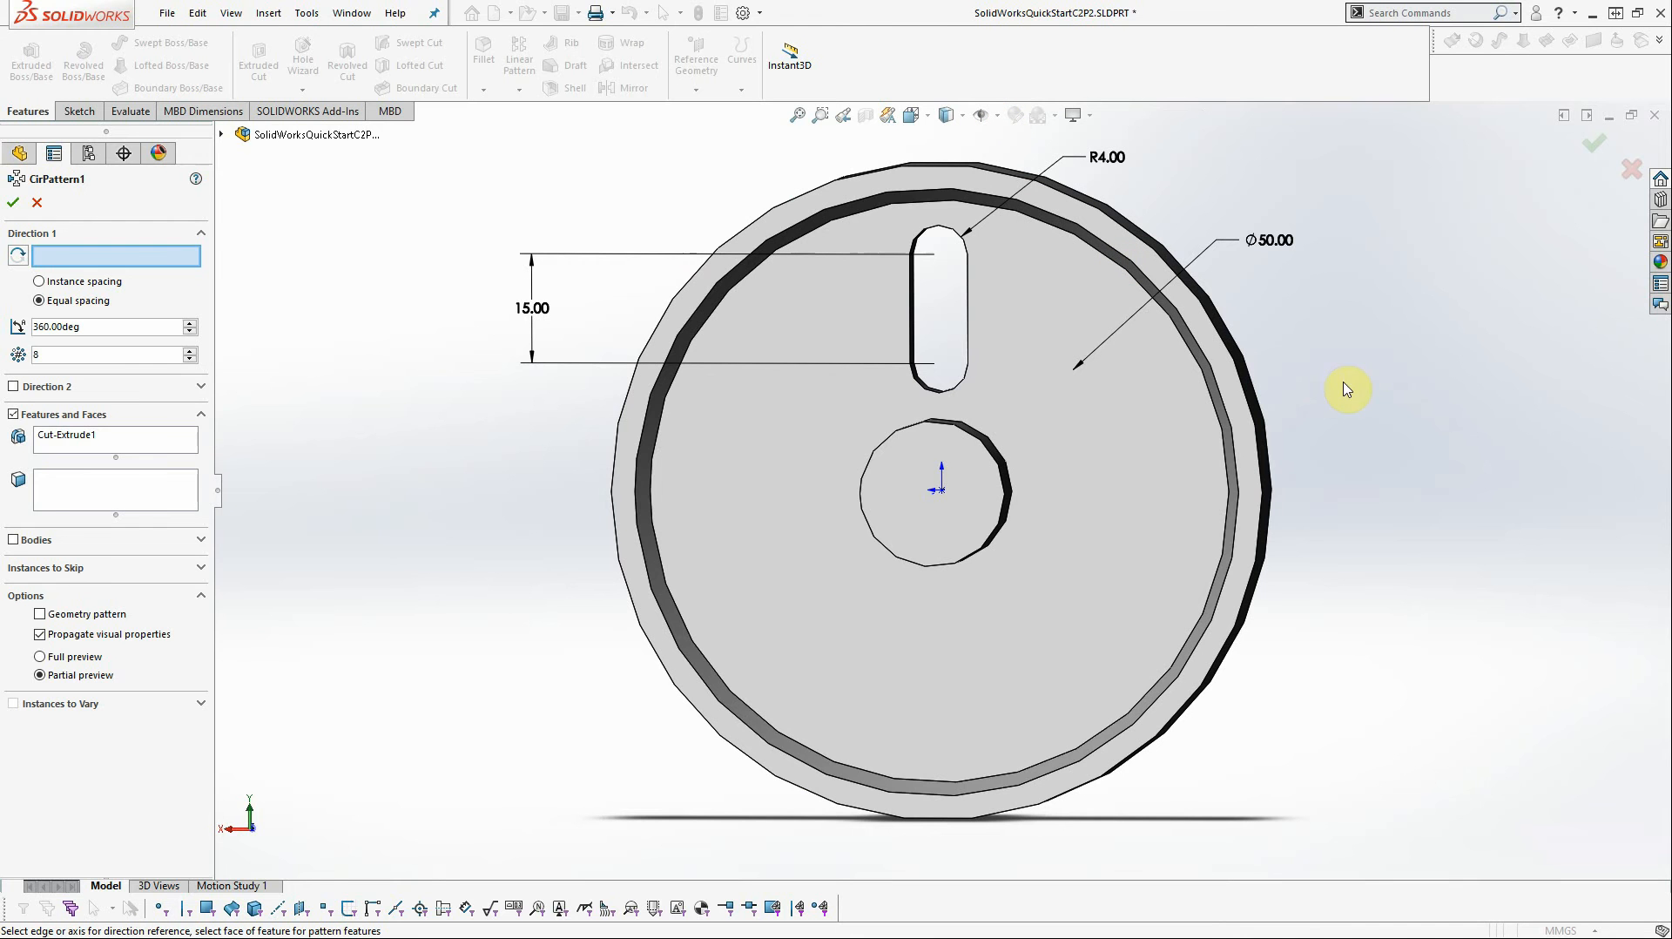
{"action": "middle_click_drag", "start_coordinate": [1400, 358], "coordinate": [1336, 362]}
{"action": "scroll", "coordinate": [1338, 364], "scroll_direction": "up", "scroll_amount": 1}
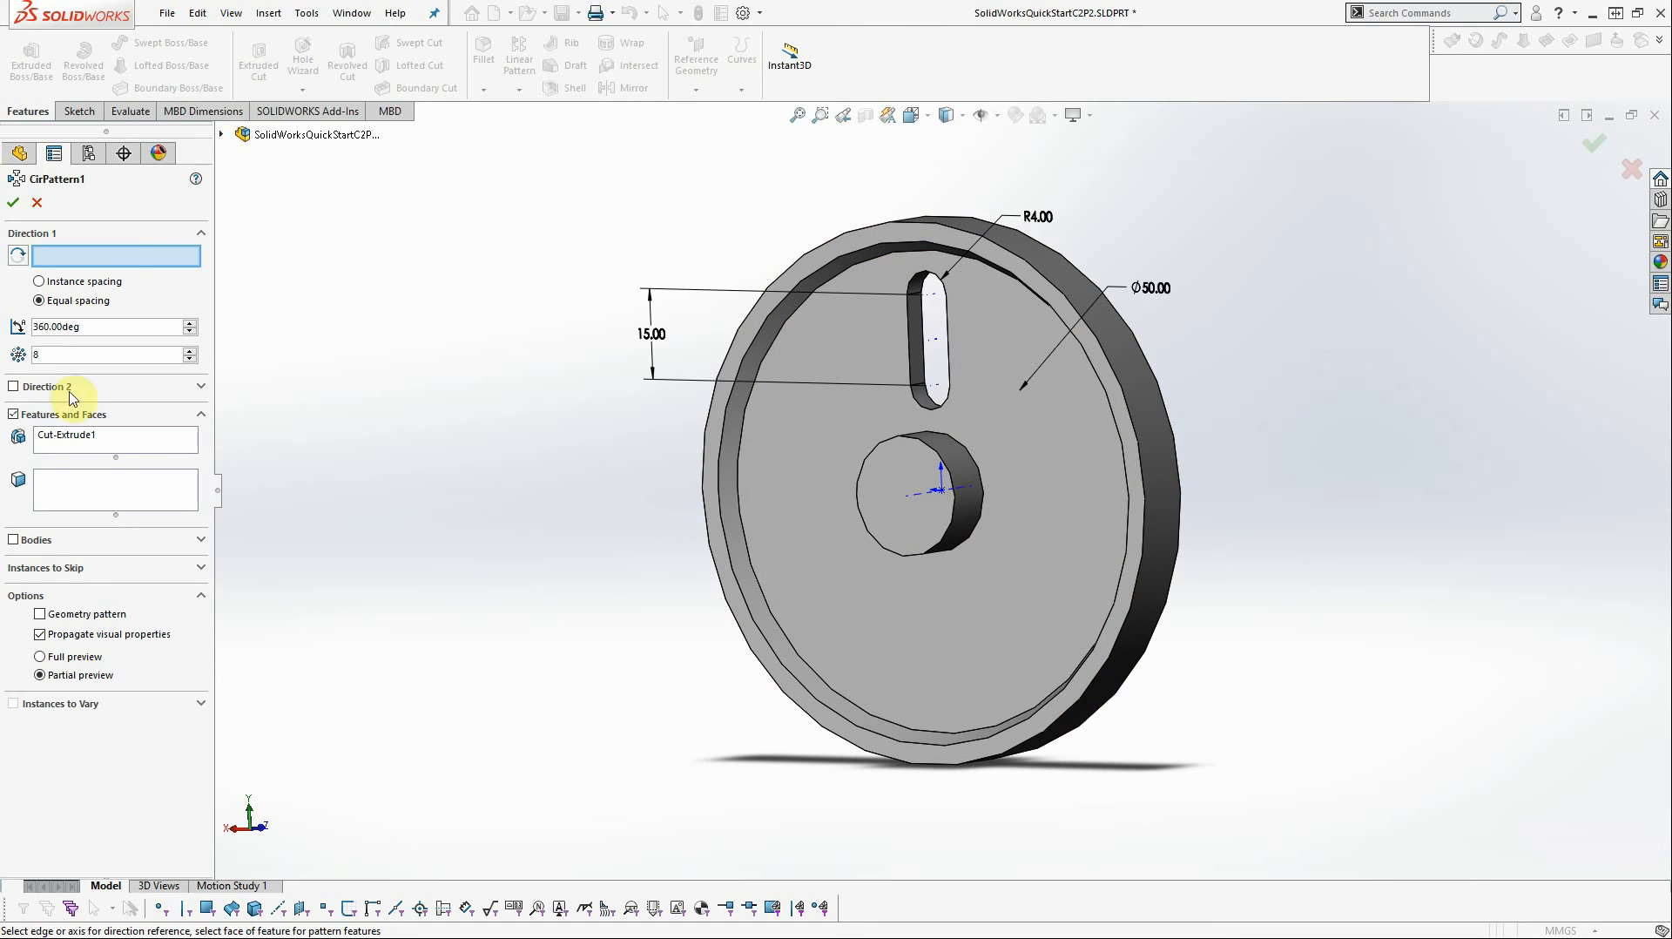
{"action": "left_click", "coordinate": [72, 260]}
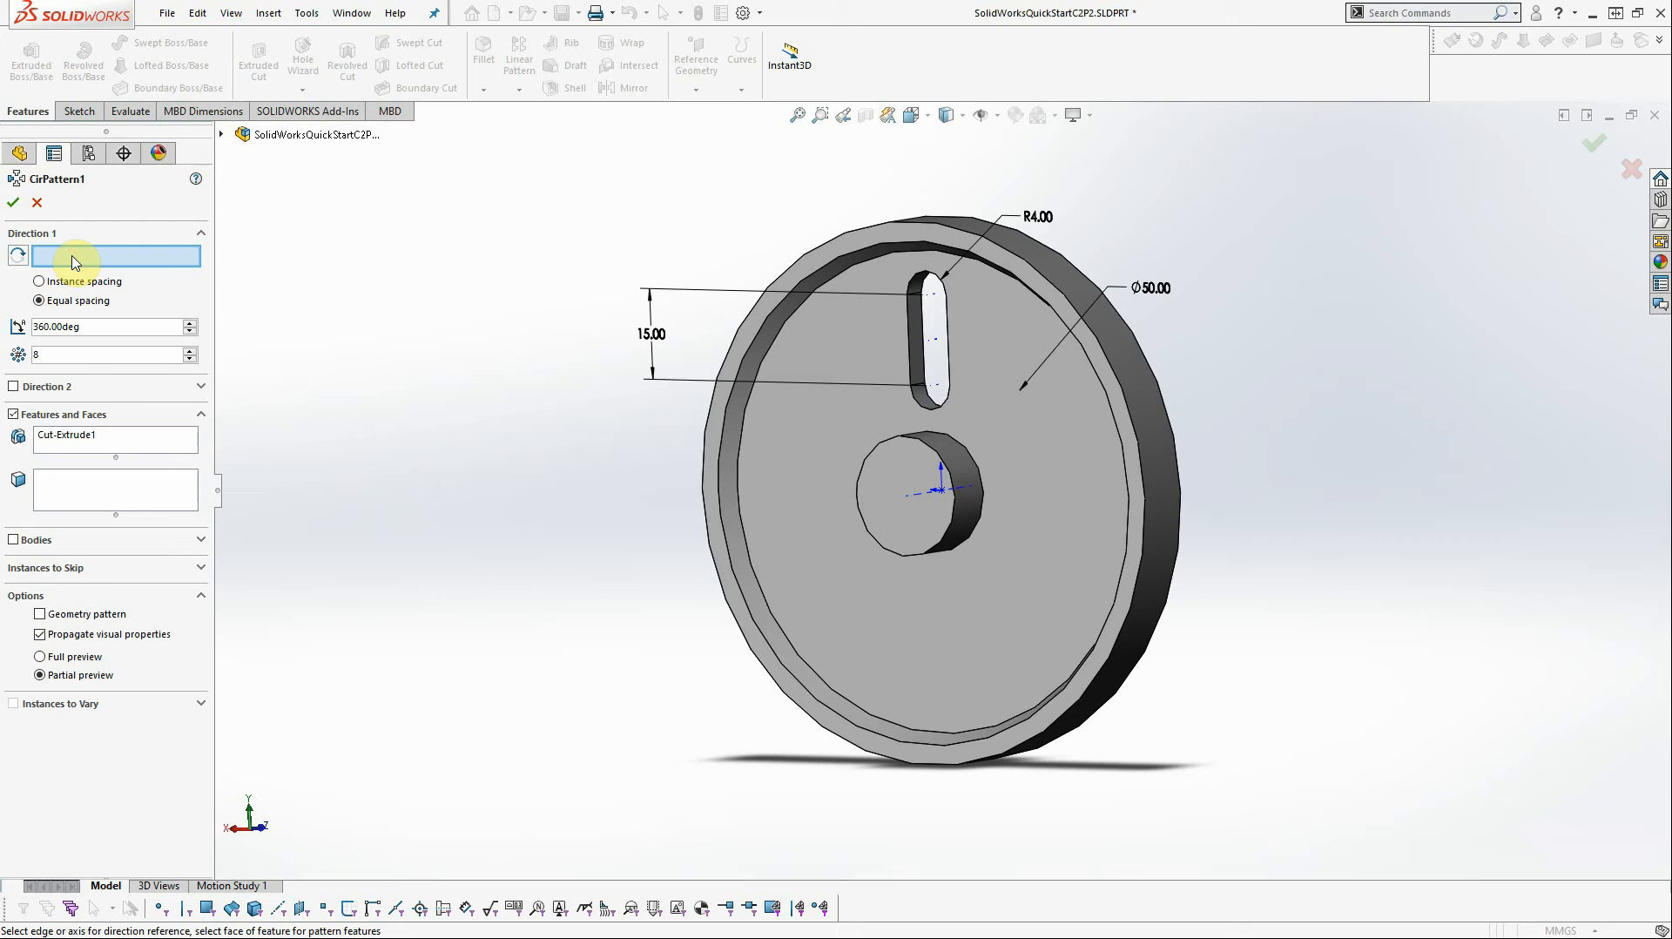
{"action": "left_click", "coordinate": [921, 500]}
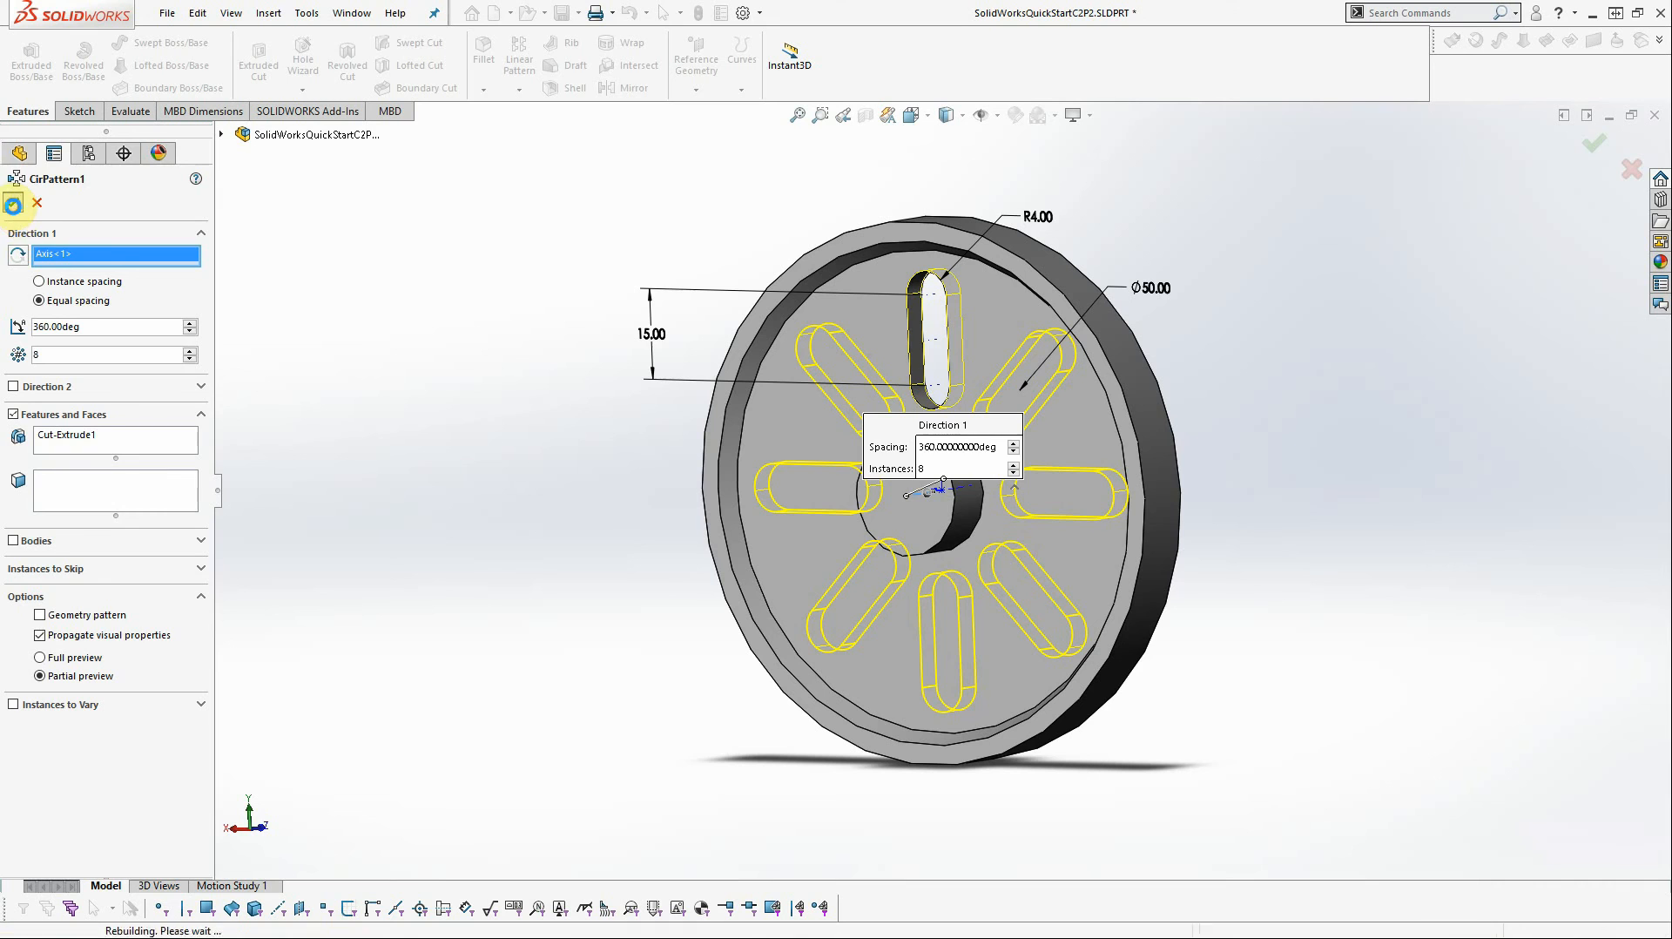
{"action": "left_click", "coordinate": [13, 206]}
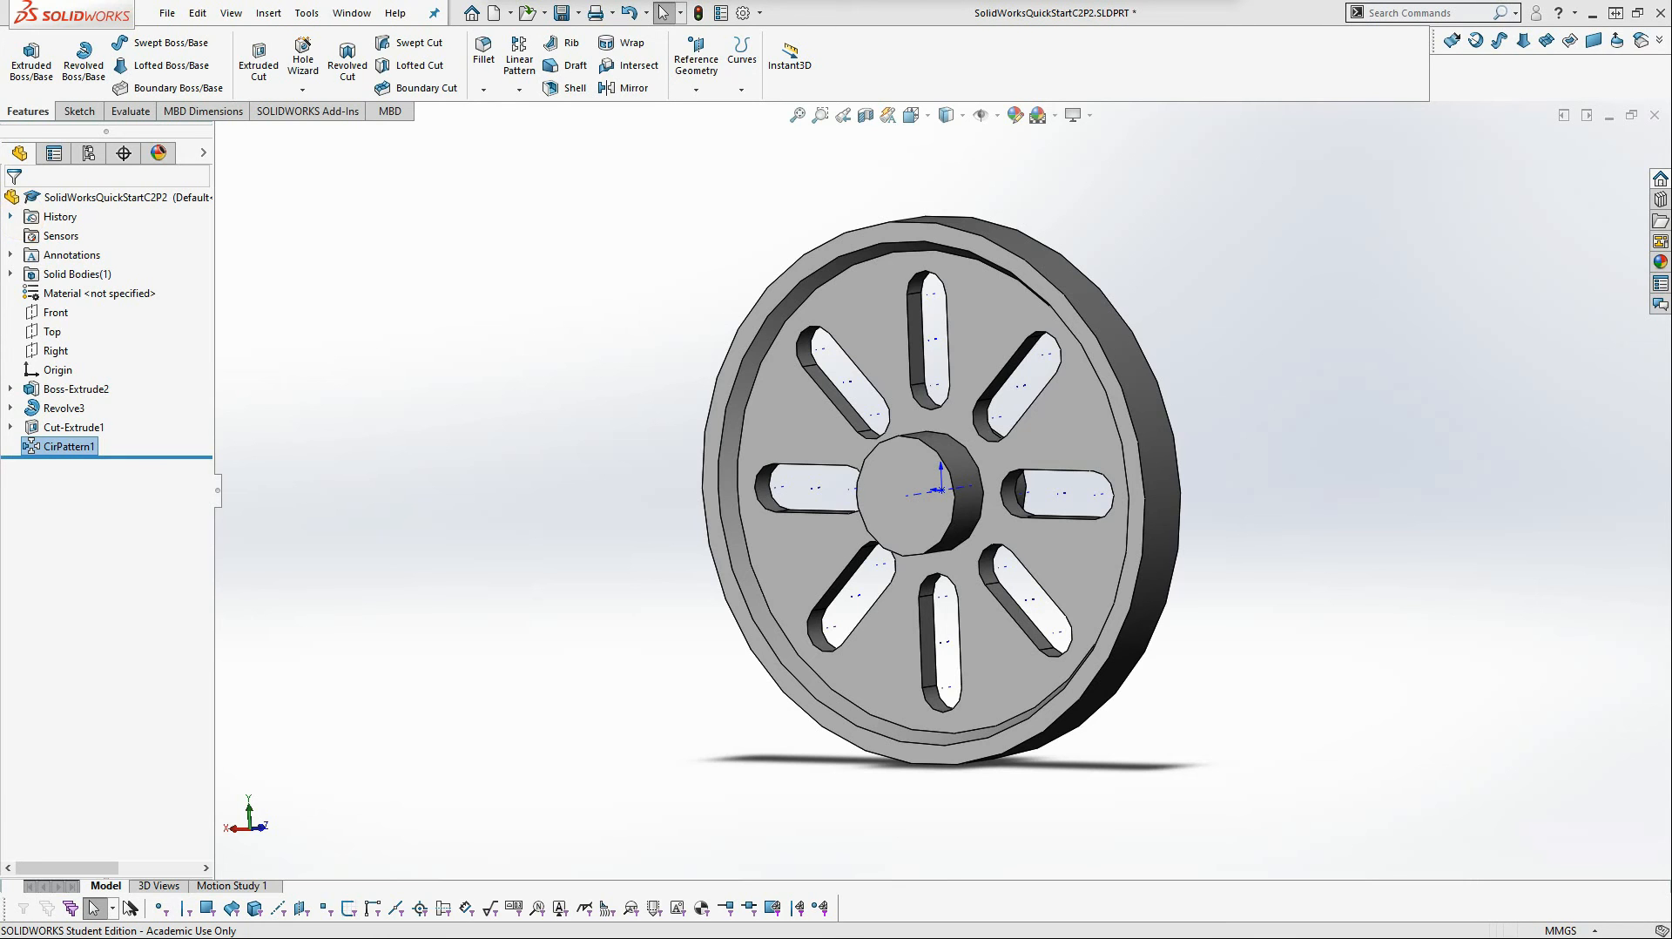
Step: Set the circular slot pattern to 4 instances, and undo that change
{"action": "right_click", "coordinate": [63, 452]}
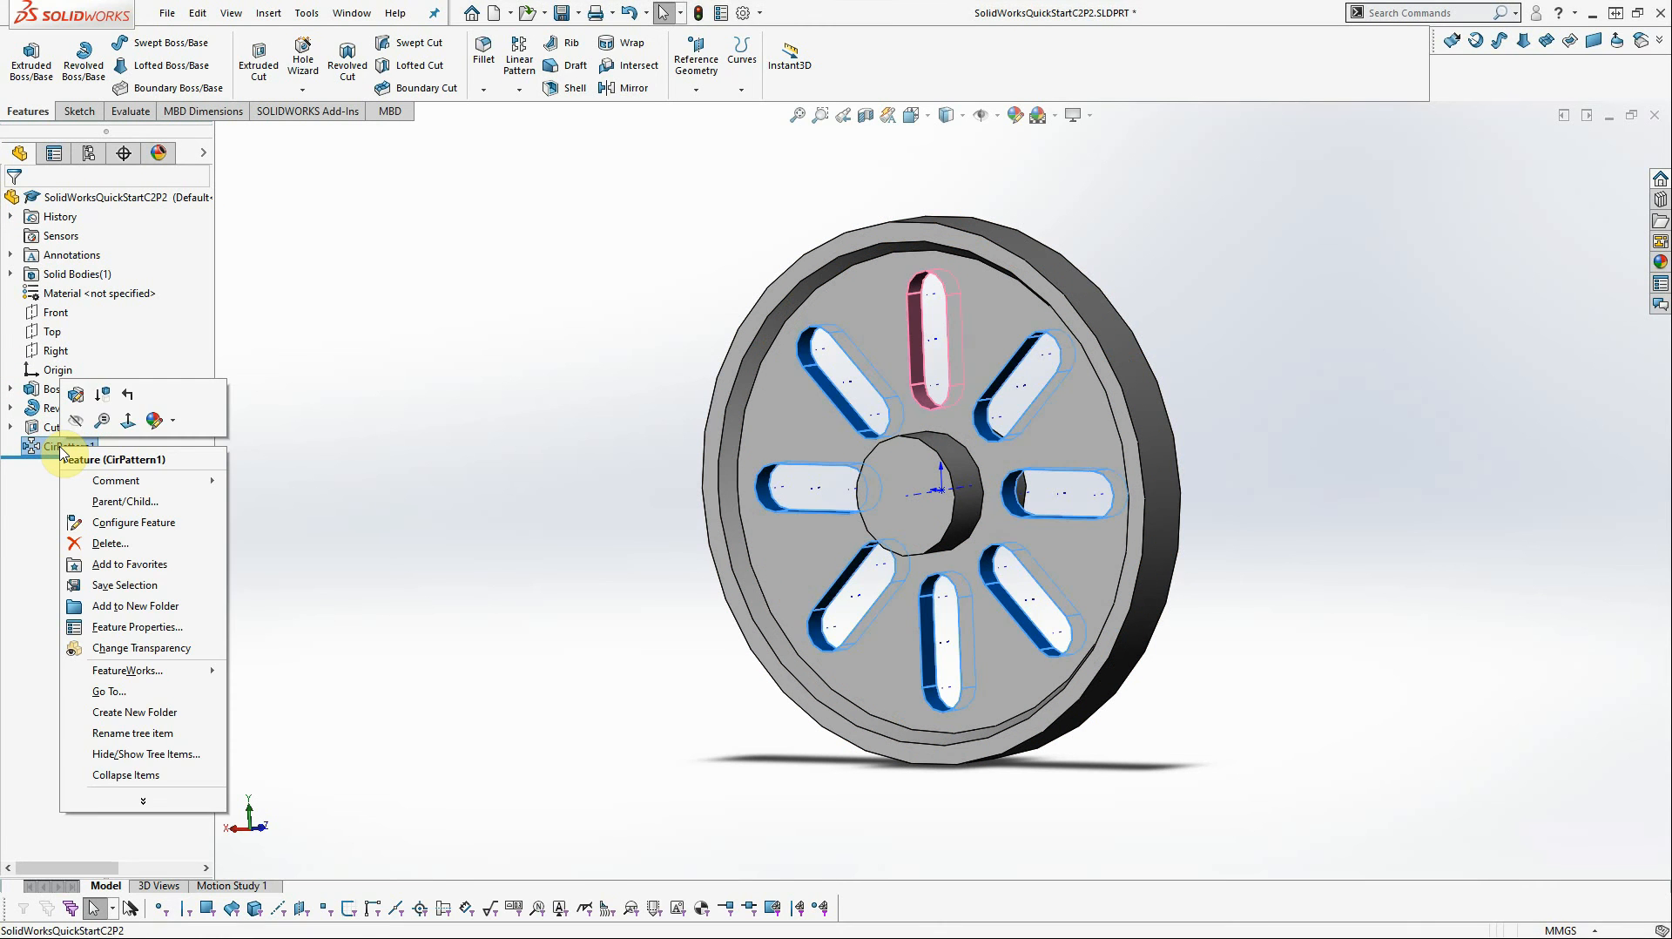
{"action": "left_click", "coordinate": [76, 397]}
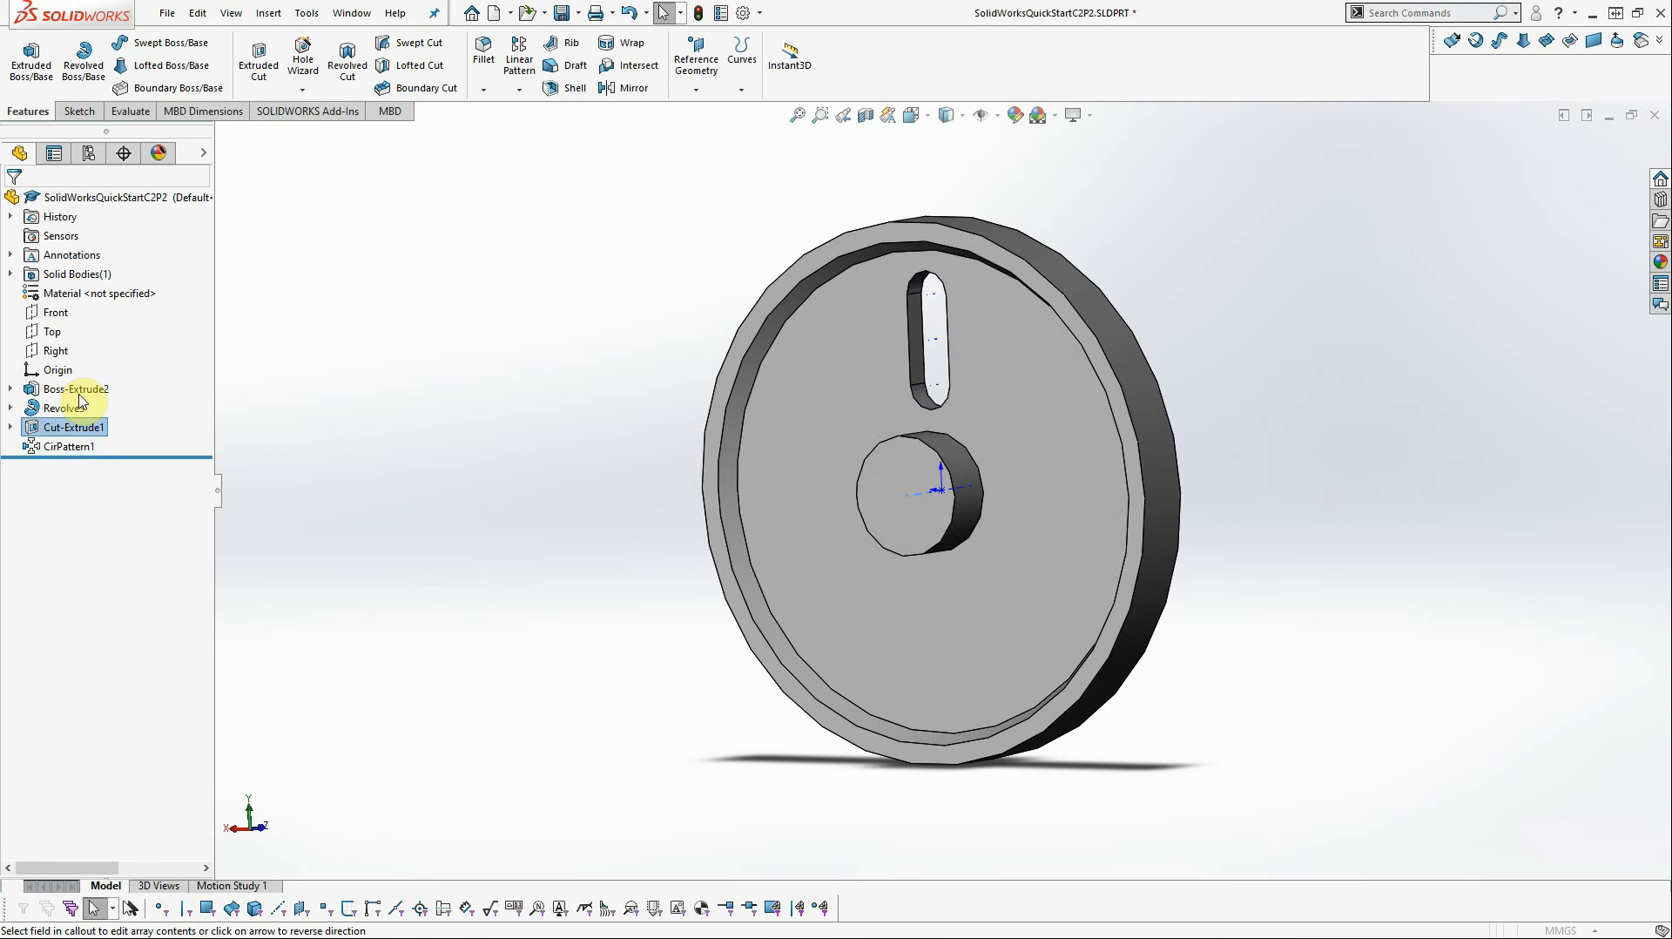
{"action": "double_click", "coordinate": [42, 355]}
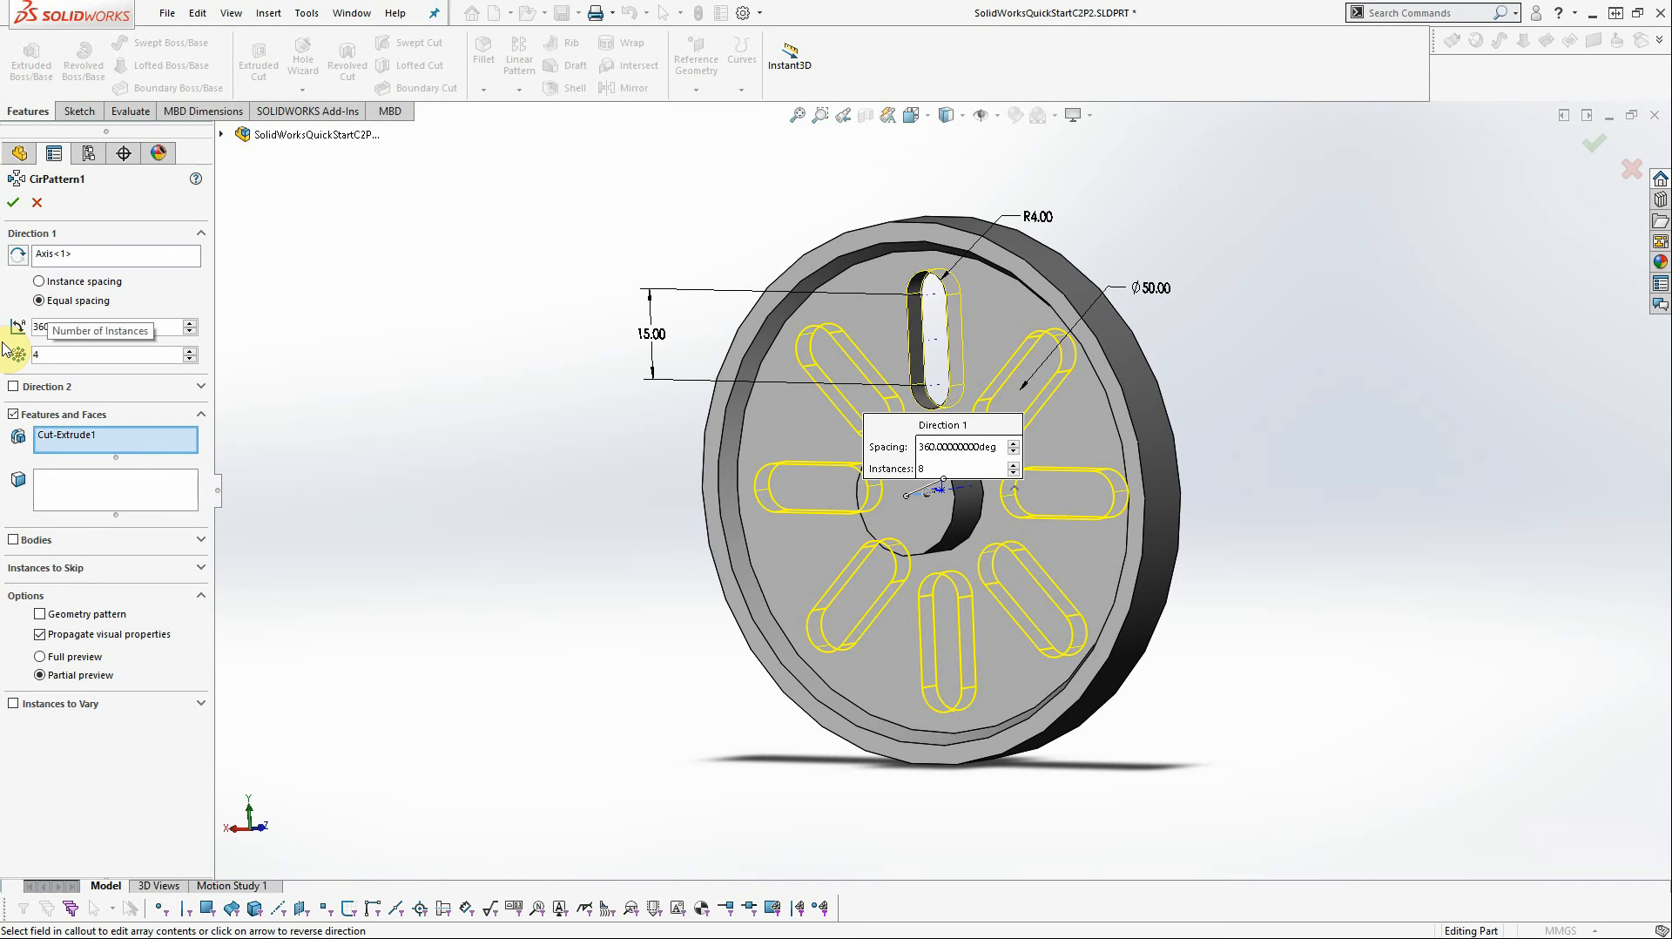
{"action": "key", "text": "Tab"}
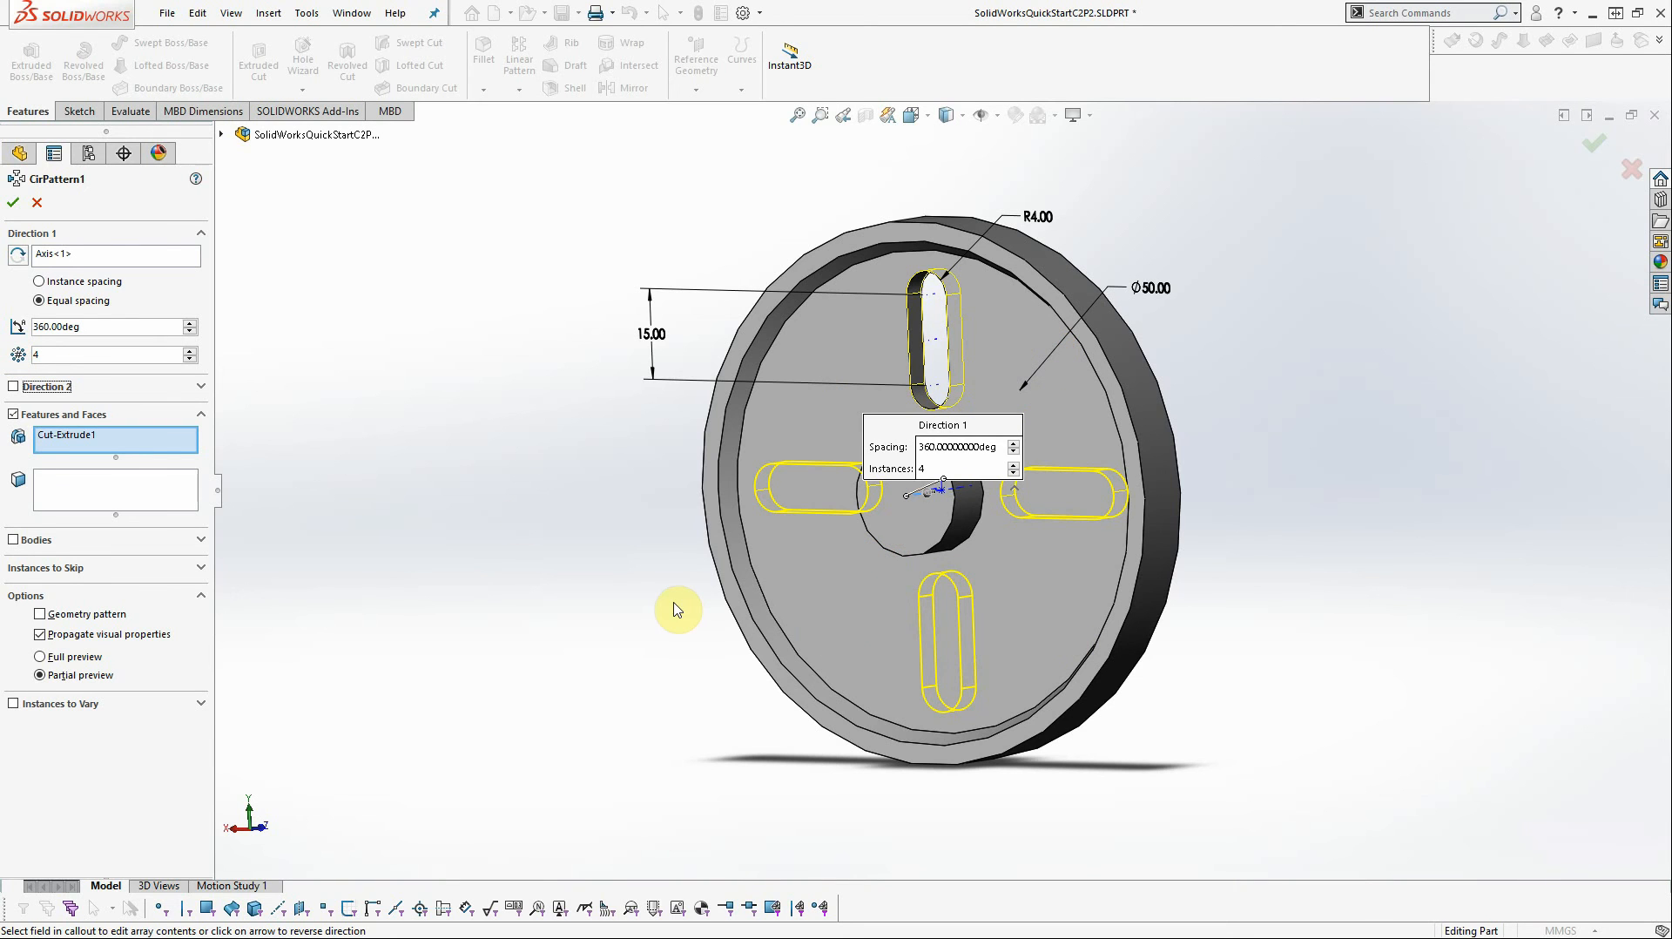
{"action": "left_click", "coordinate": [13, 203]}
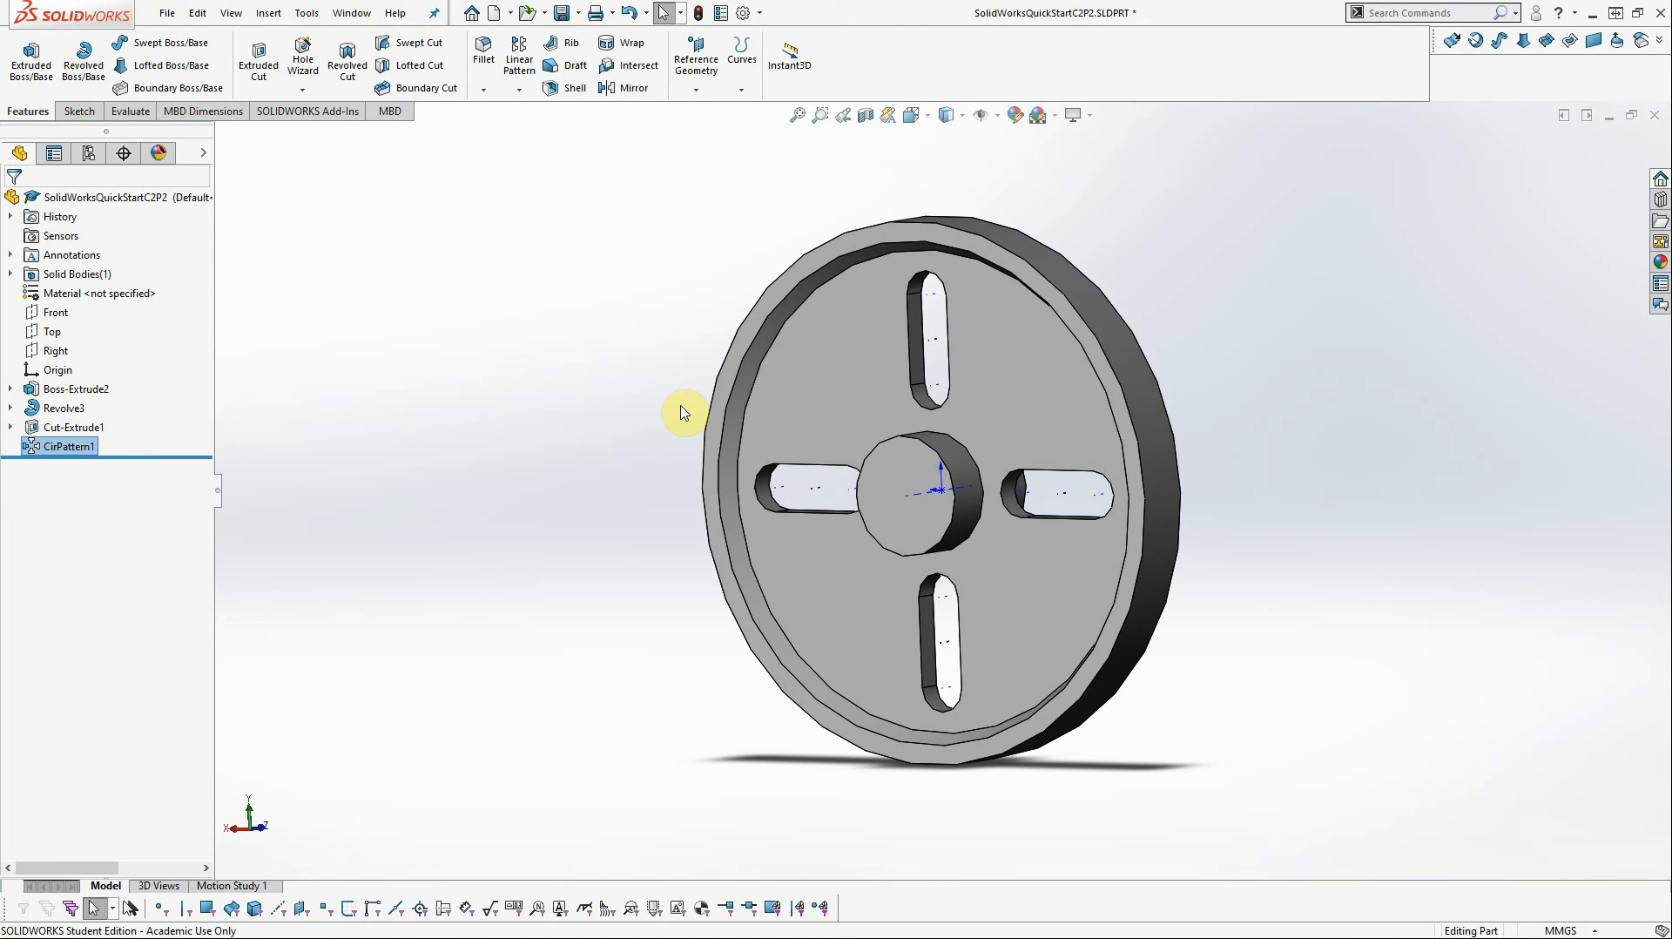
{"action": "key", "text": "ctrl+z"}
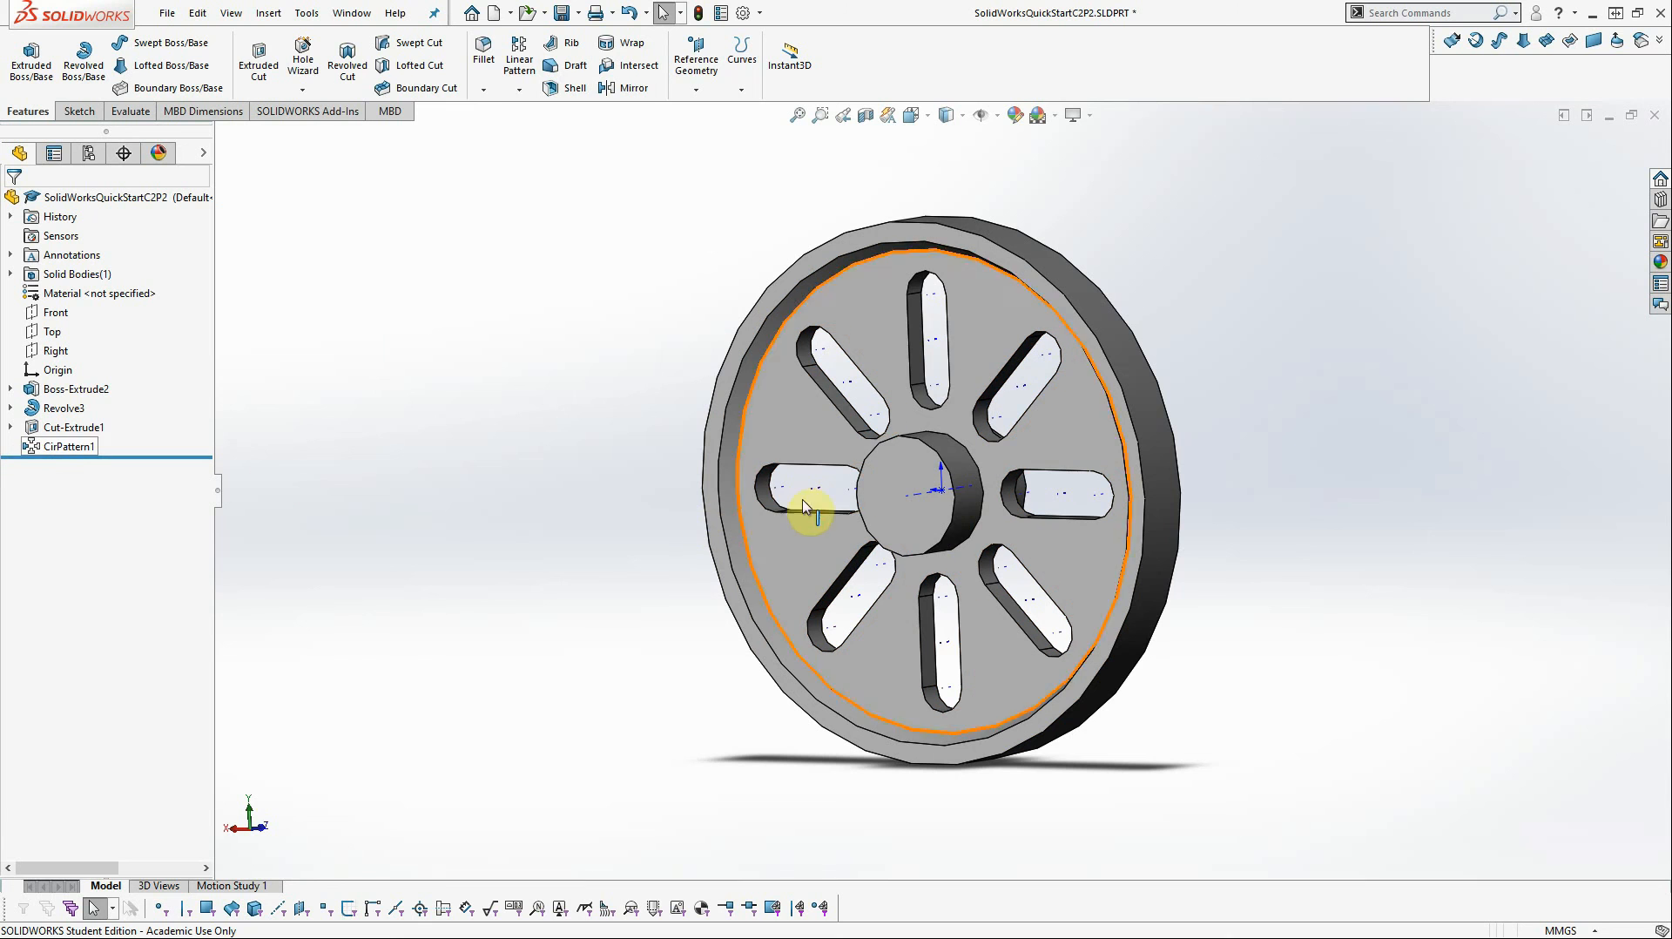
Step: Start a sketch on the hub's front face and draw a circle of about 2.15 mm radius centred on the origin
{"action": "left_click", "coordinate": [910, 484]}
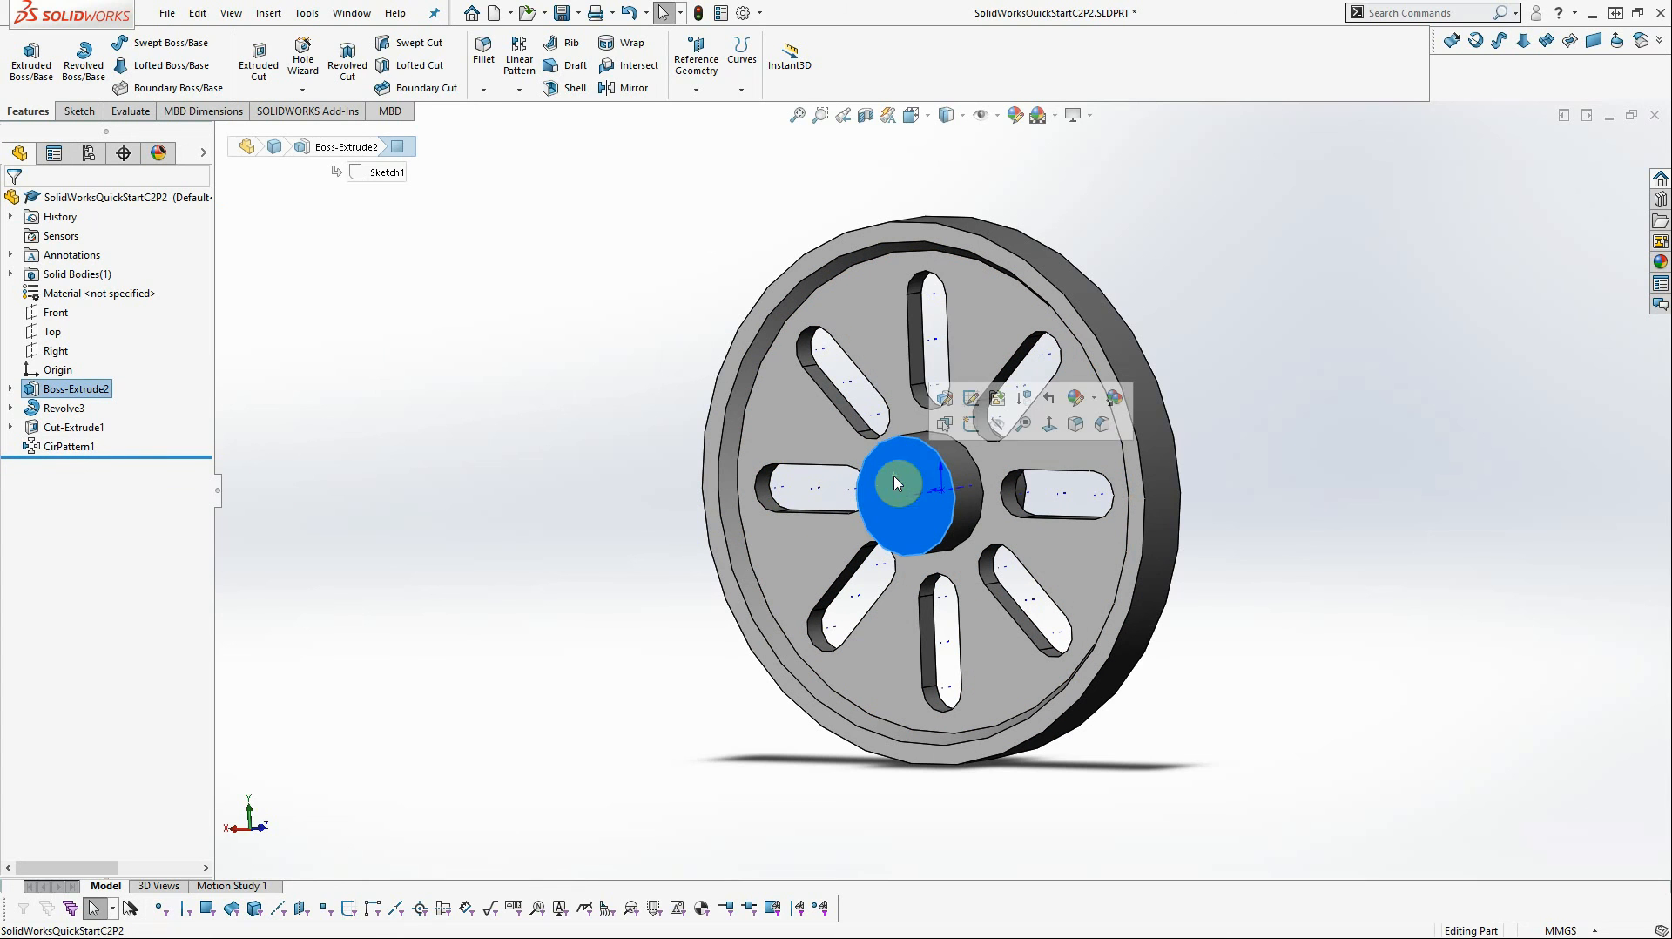
{"action": "left_click", "coordinate": [975, 422]}
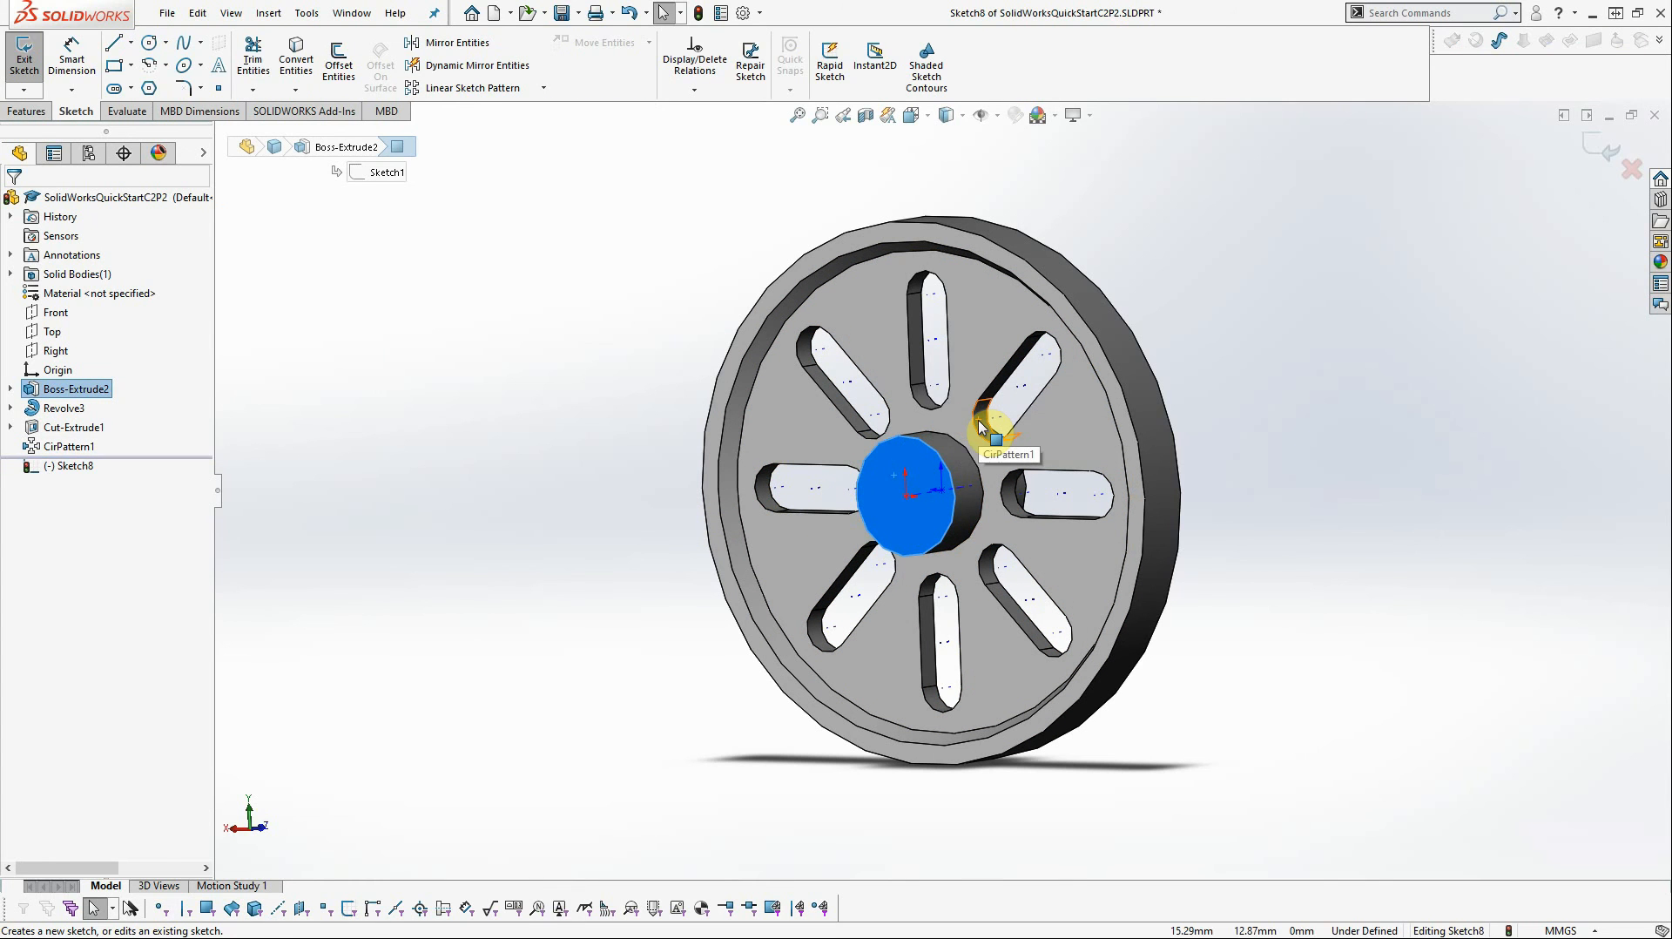
{"action": "right_click", "coordinate": [79, 469]}
{"action": "left_click", "coordinate": [127, 445]}
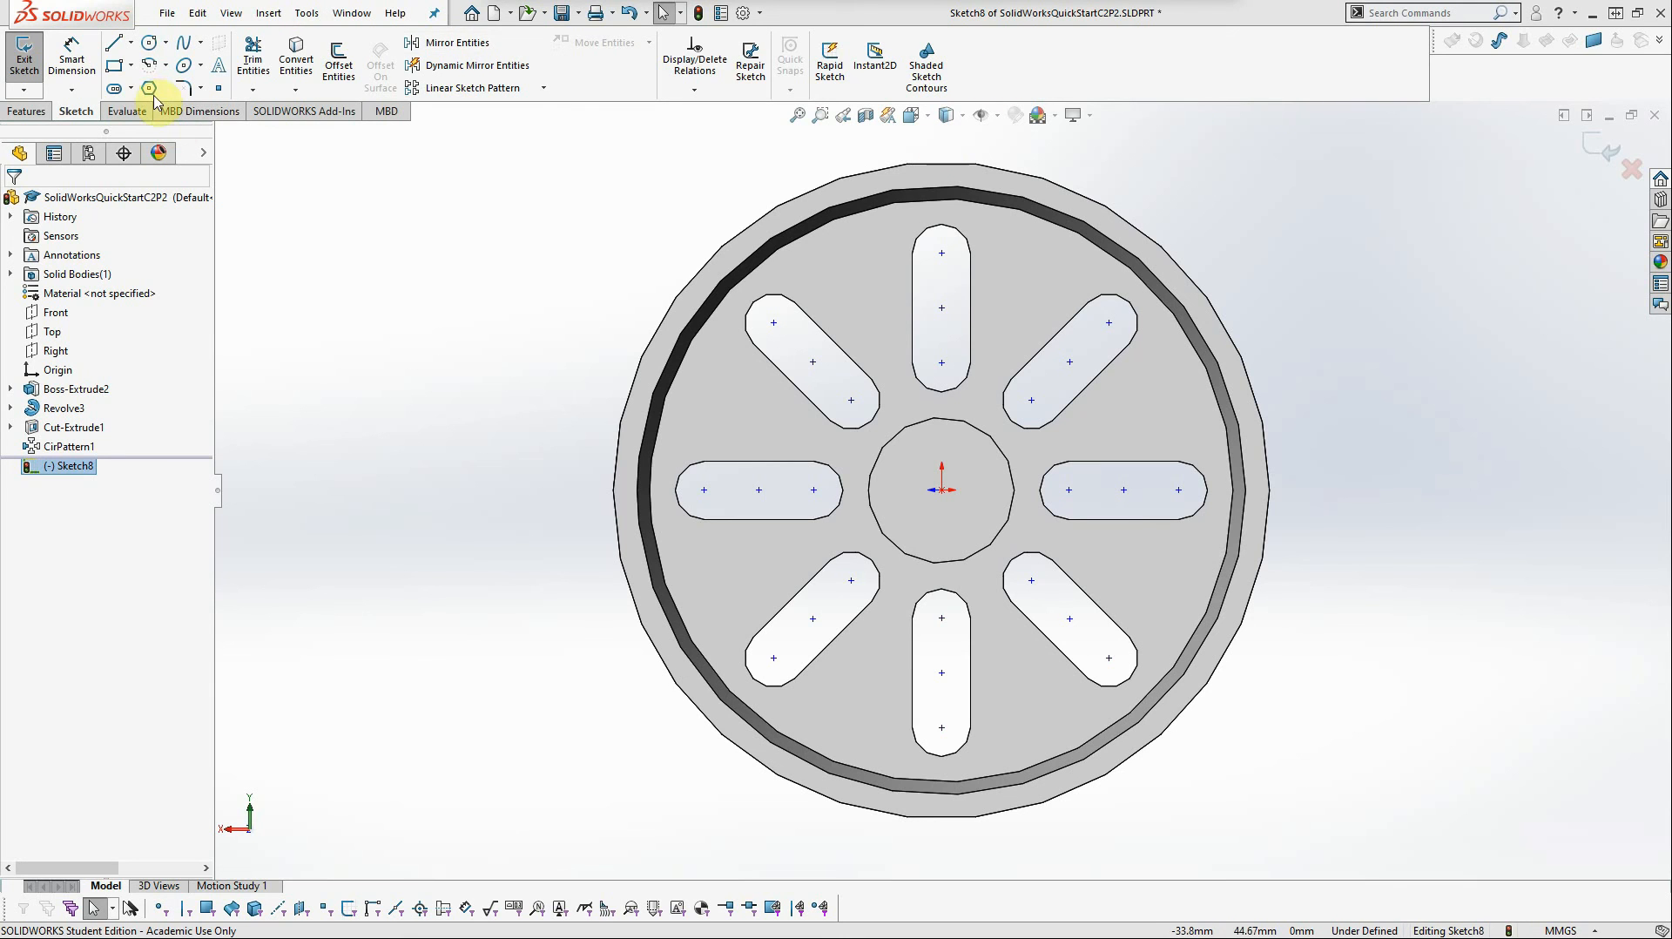
{"action": "left_click", "coordinate": [150, 42]}
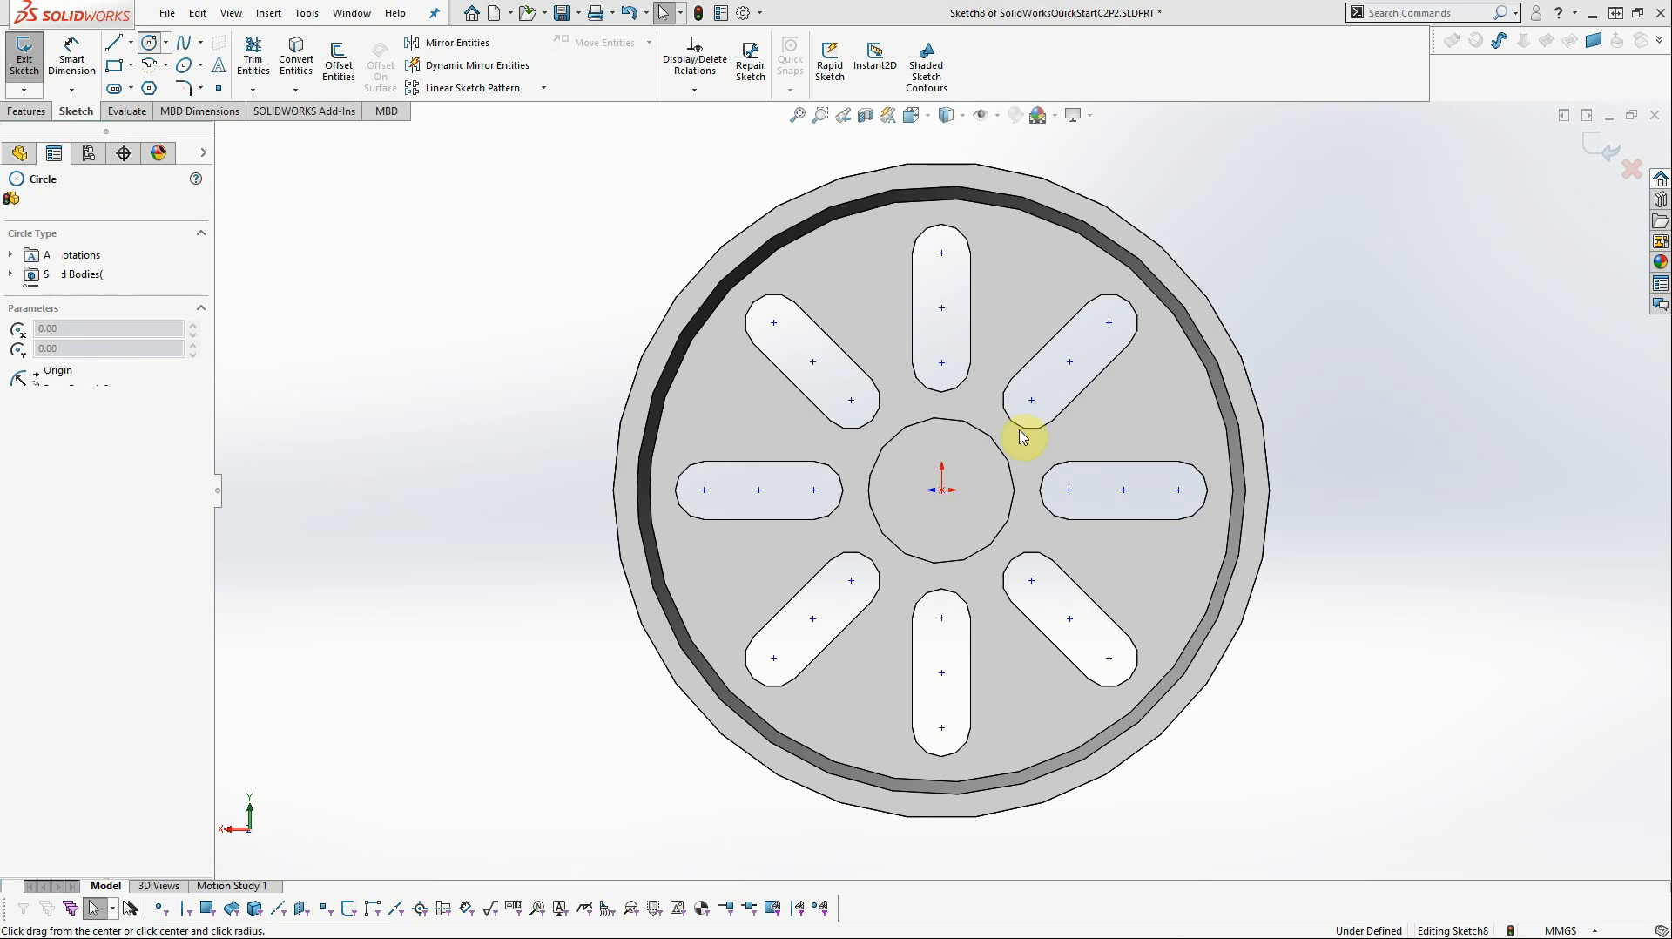
{"action": "left_click", "coordinate": [941, 489]}
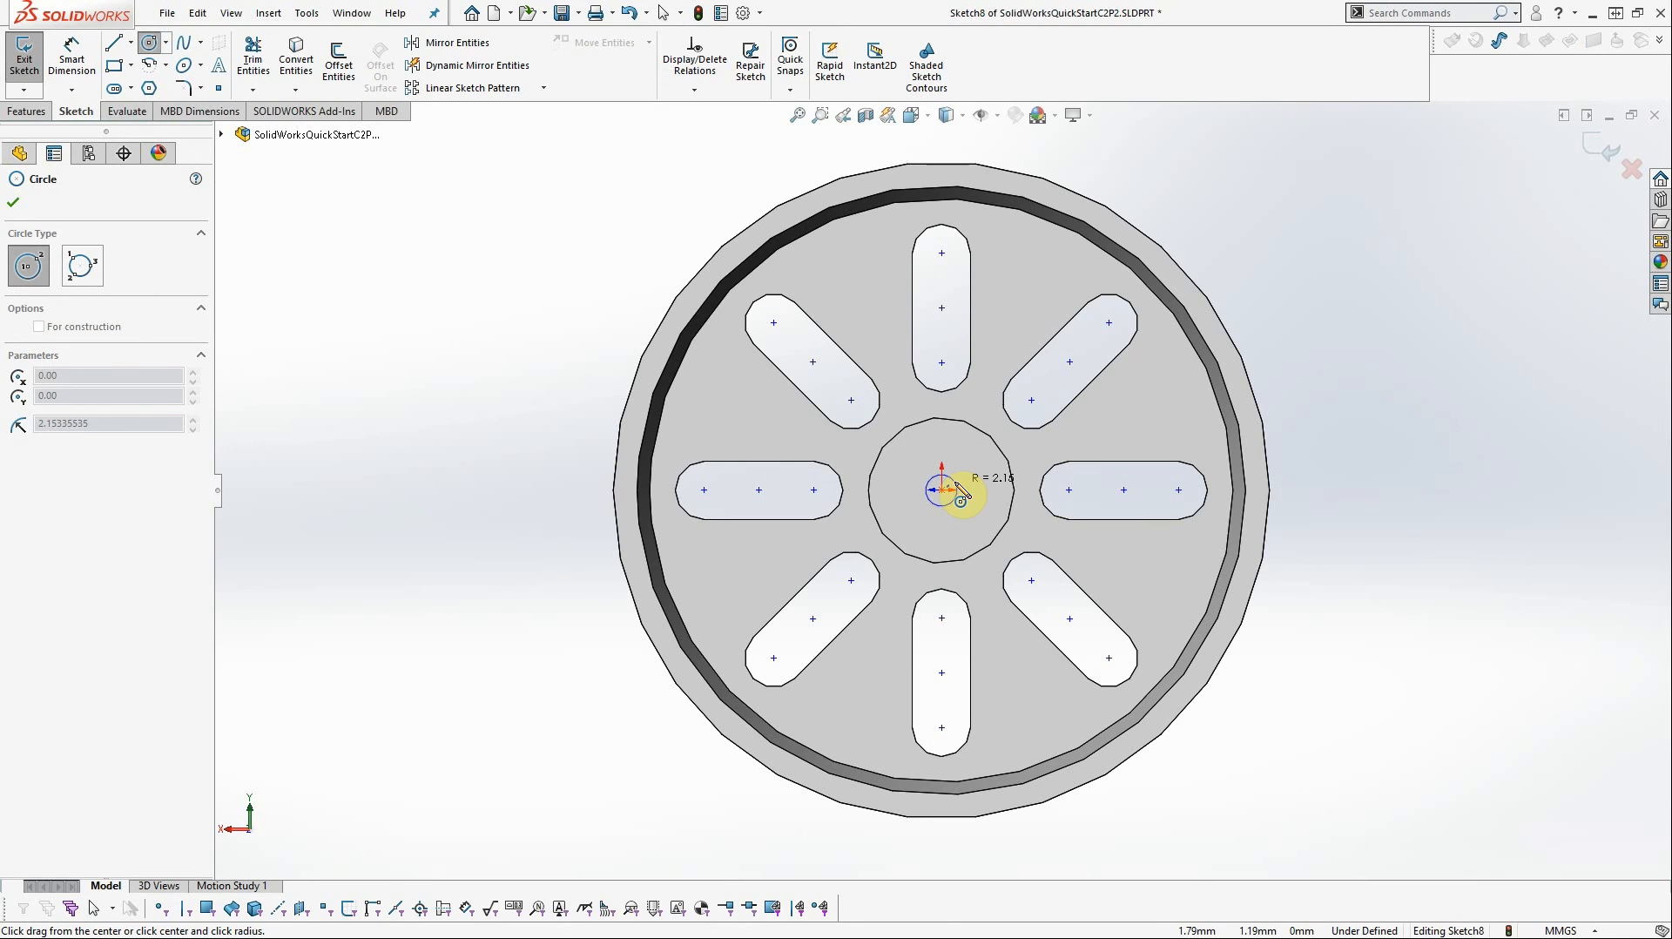
{"action": "left_click", "coordinate": [958, 484]}
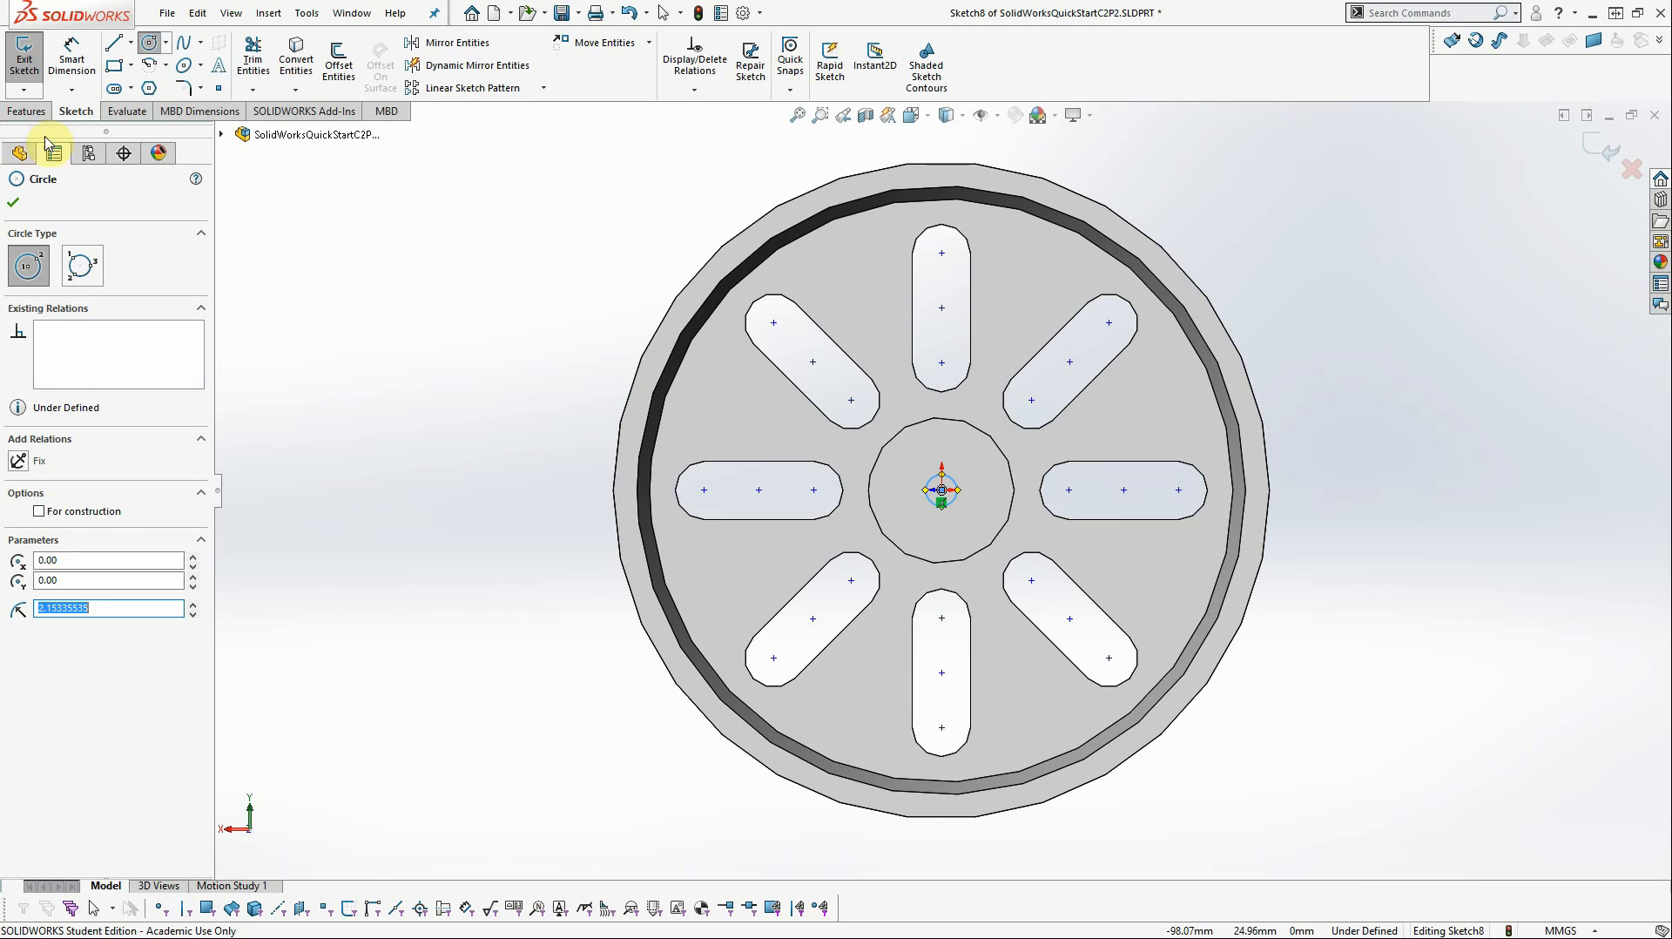
{"action": "left_click", "coordinate": [15, 206]}
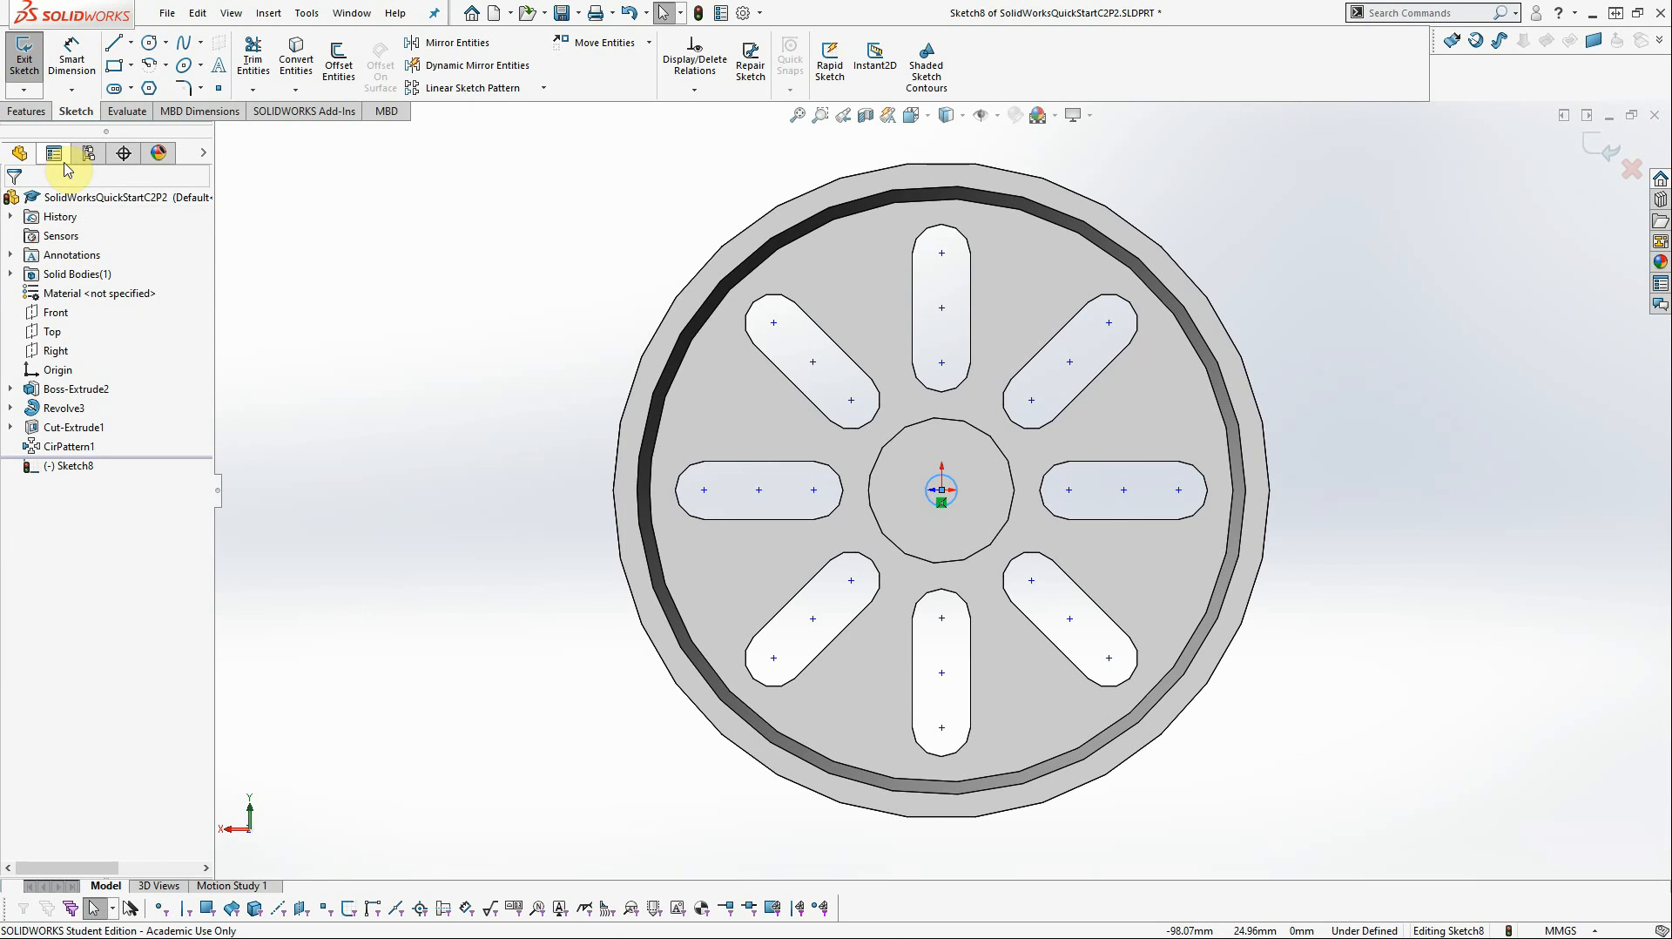
Step: Dimension the hub circle's diameter as 5 mm
{"action": "left_click", "coordinate": [72, 56]}
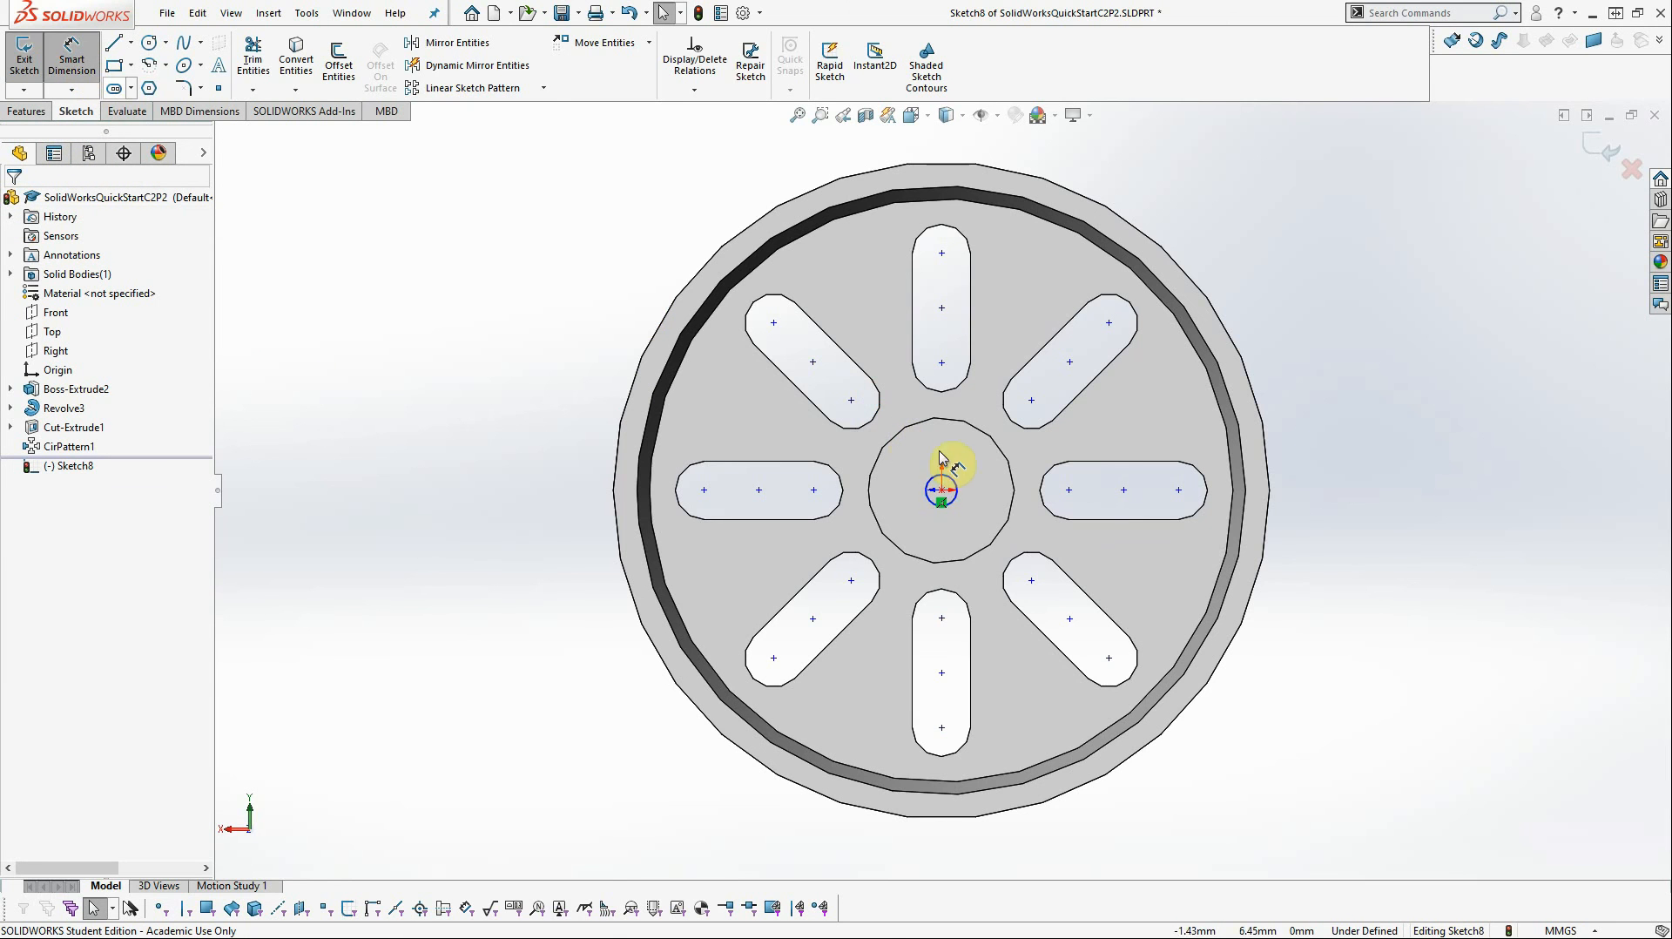
{"action": "left_click", "coordinate": [958, 485]}
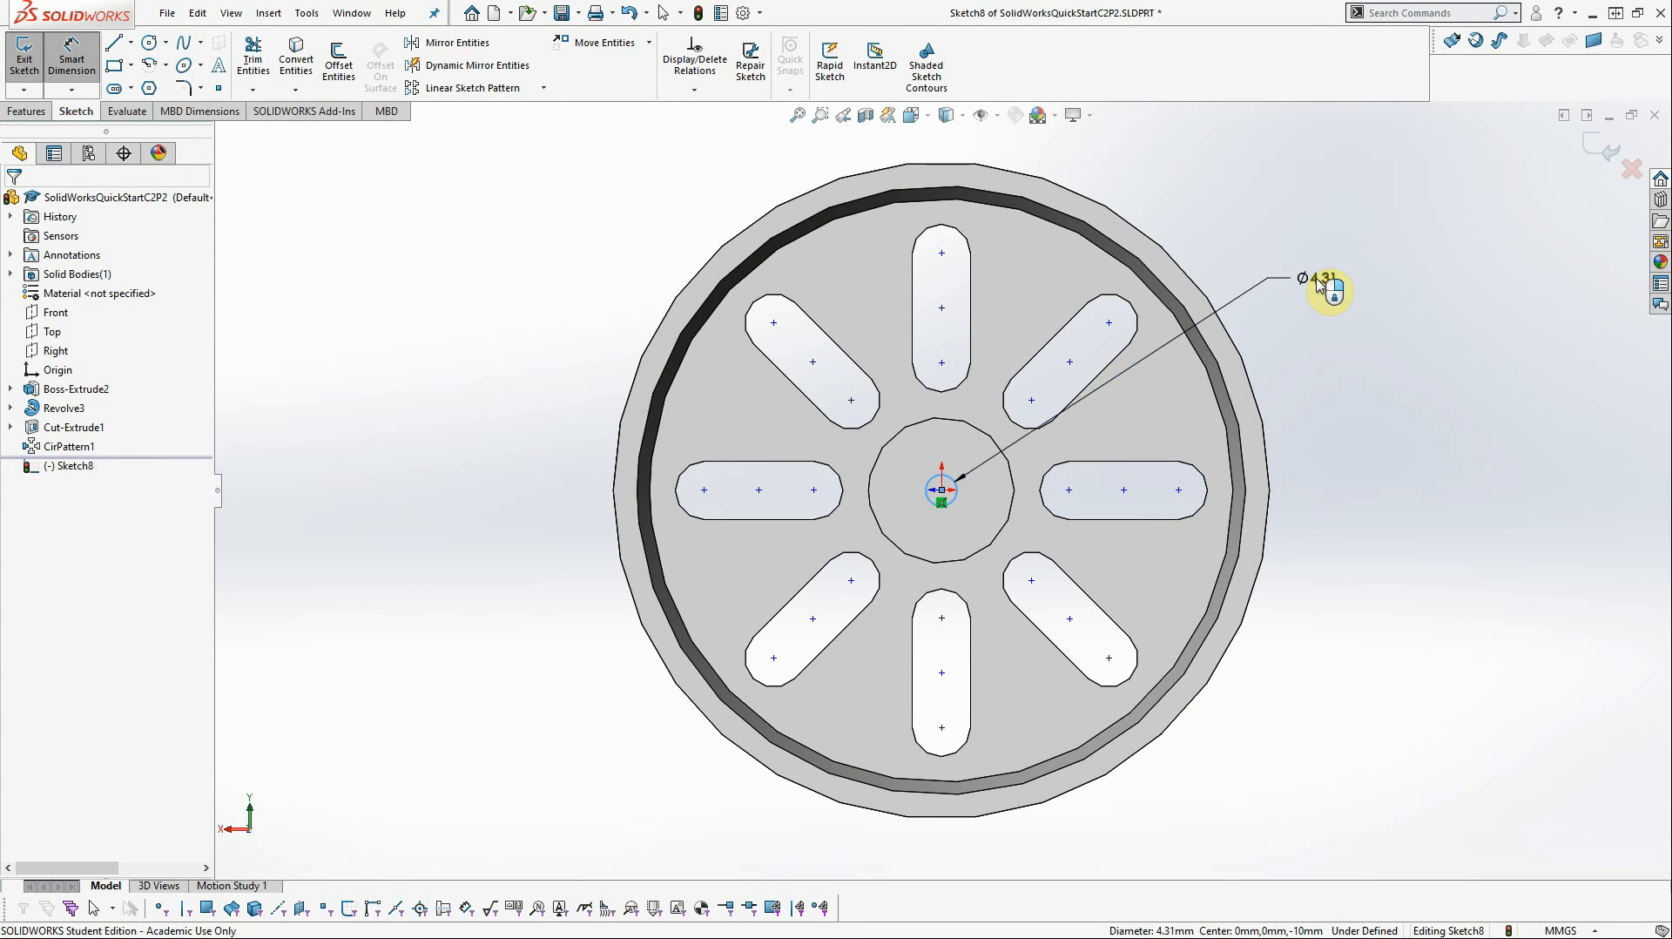
{"action": "left_click", "coordinate": [1320, 283]}
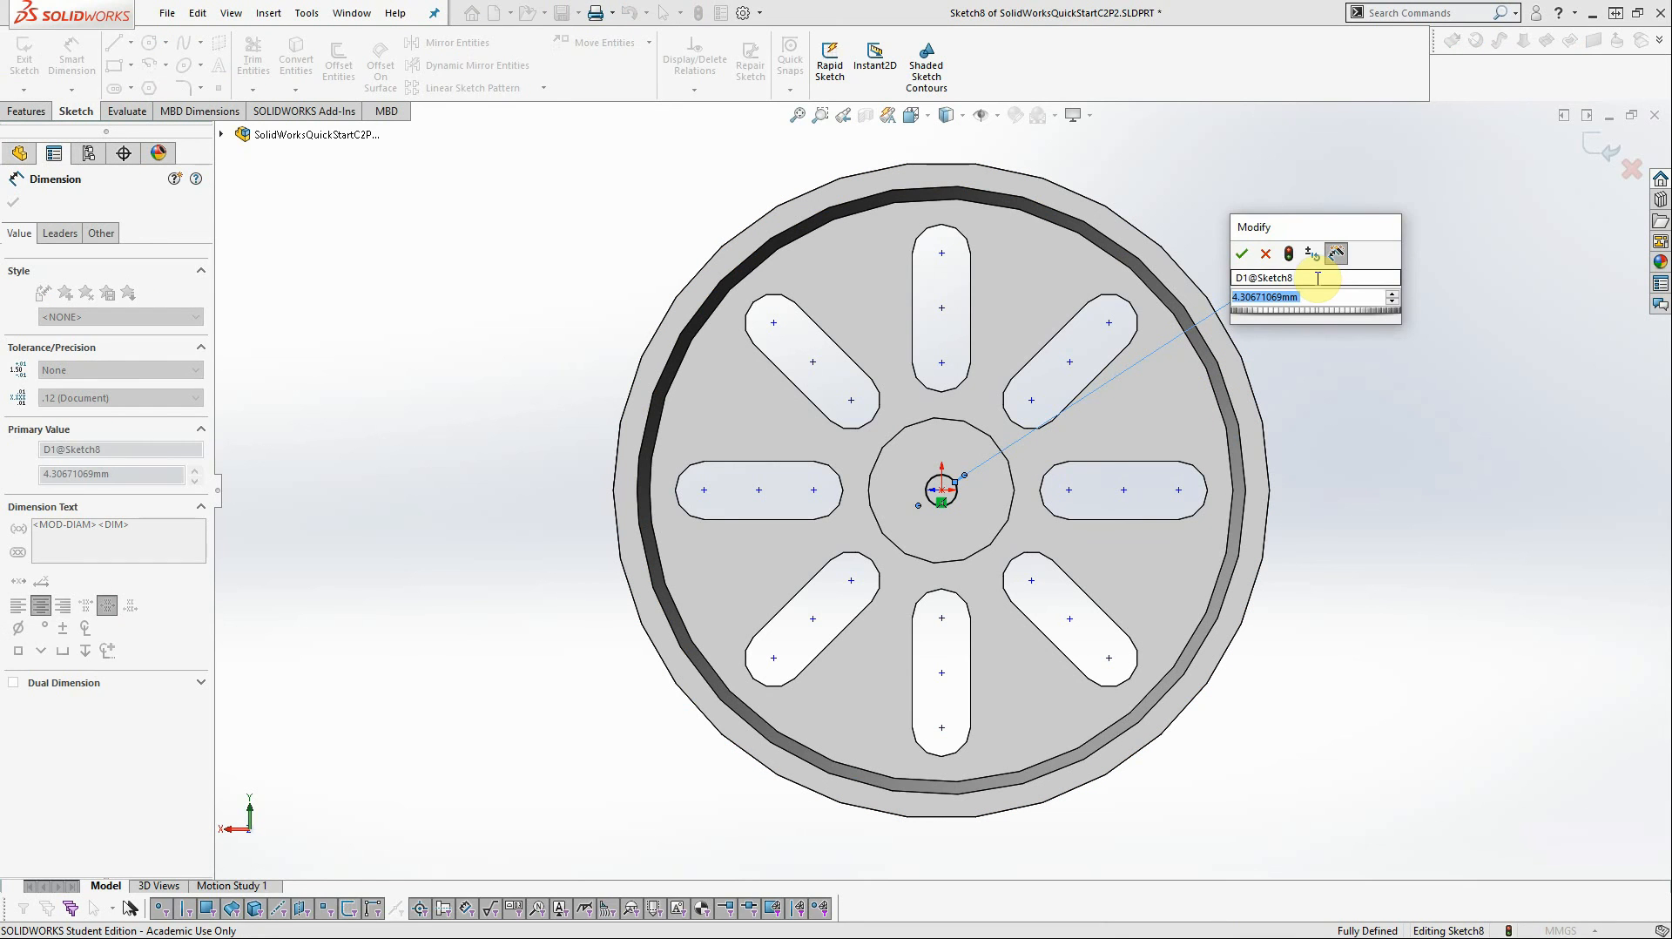
{"action": "type", "text": "5"}
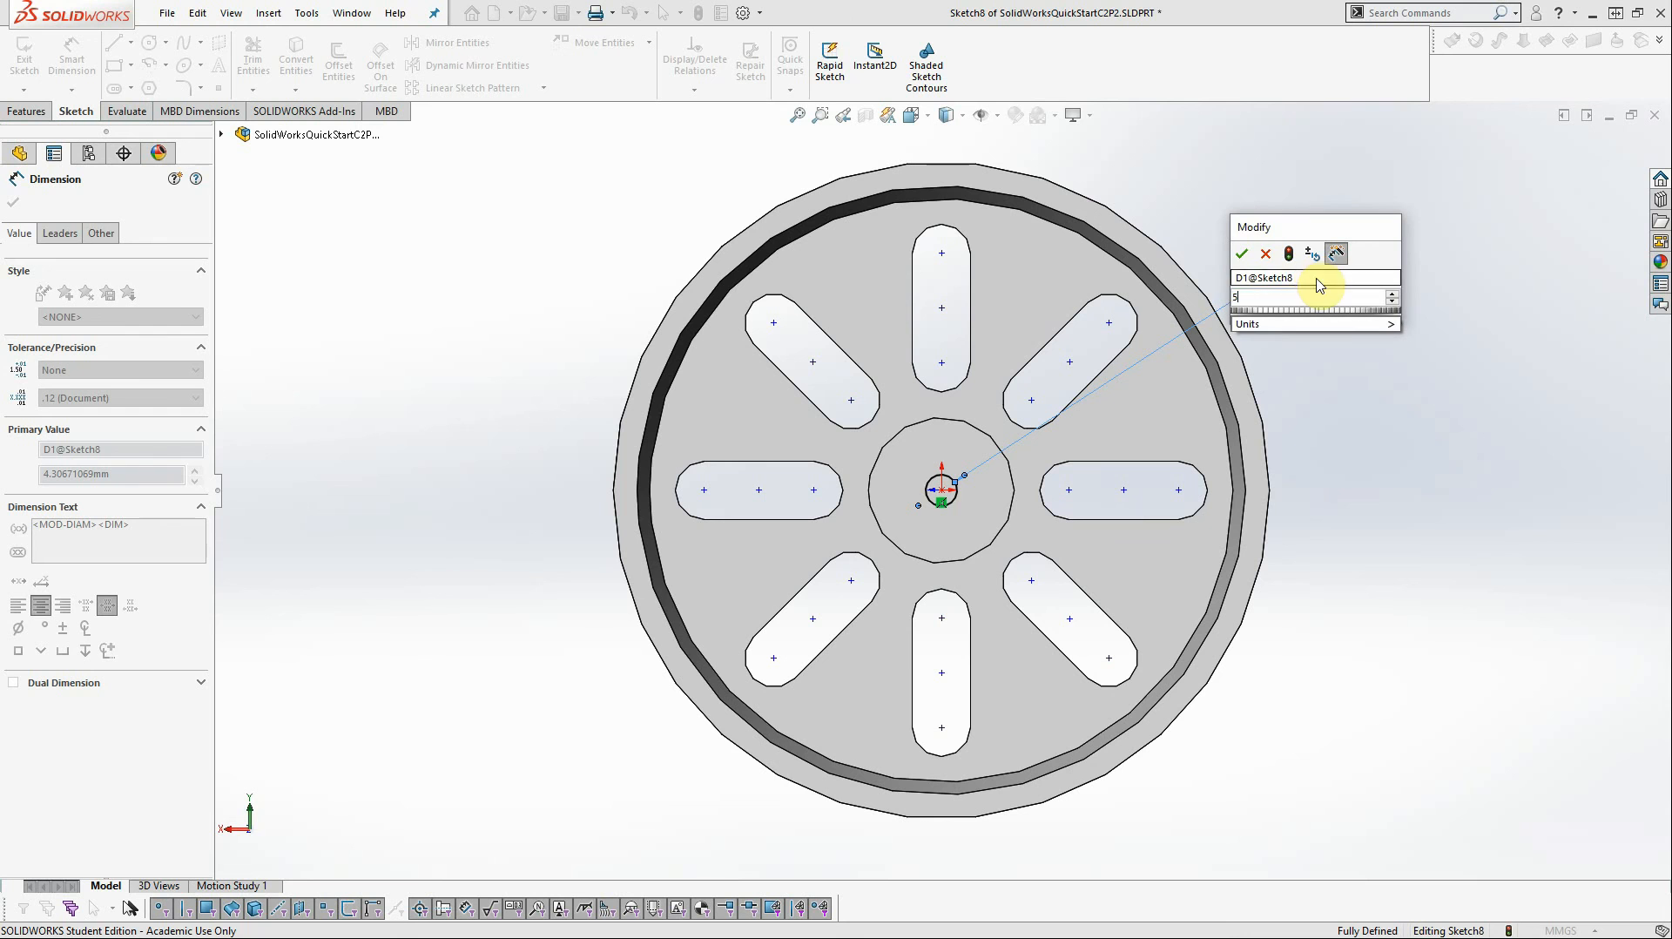
{"action": "left_click", "coordinate": [1243, 254]}
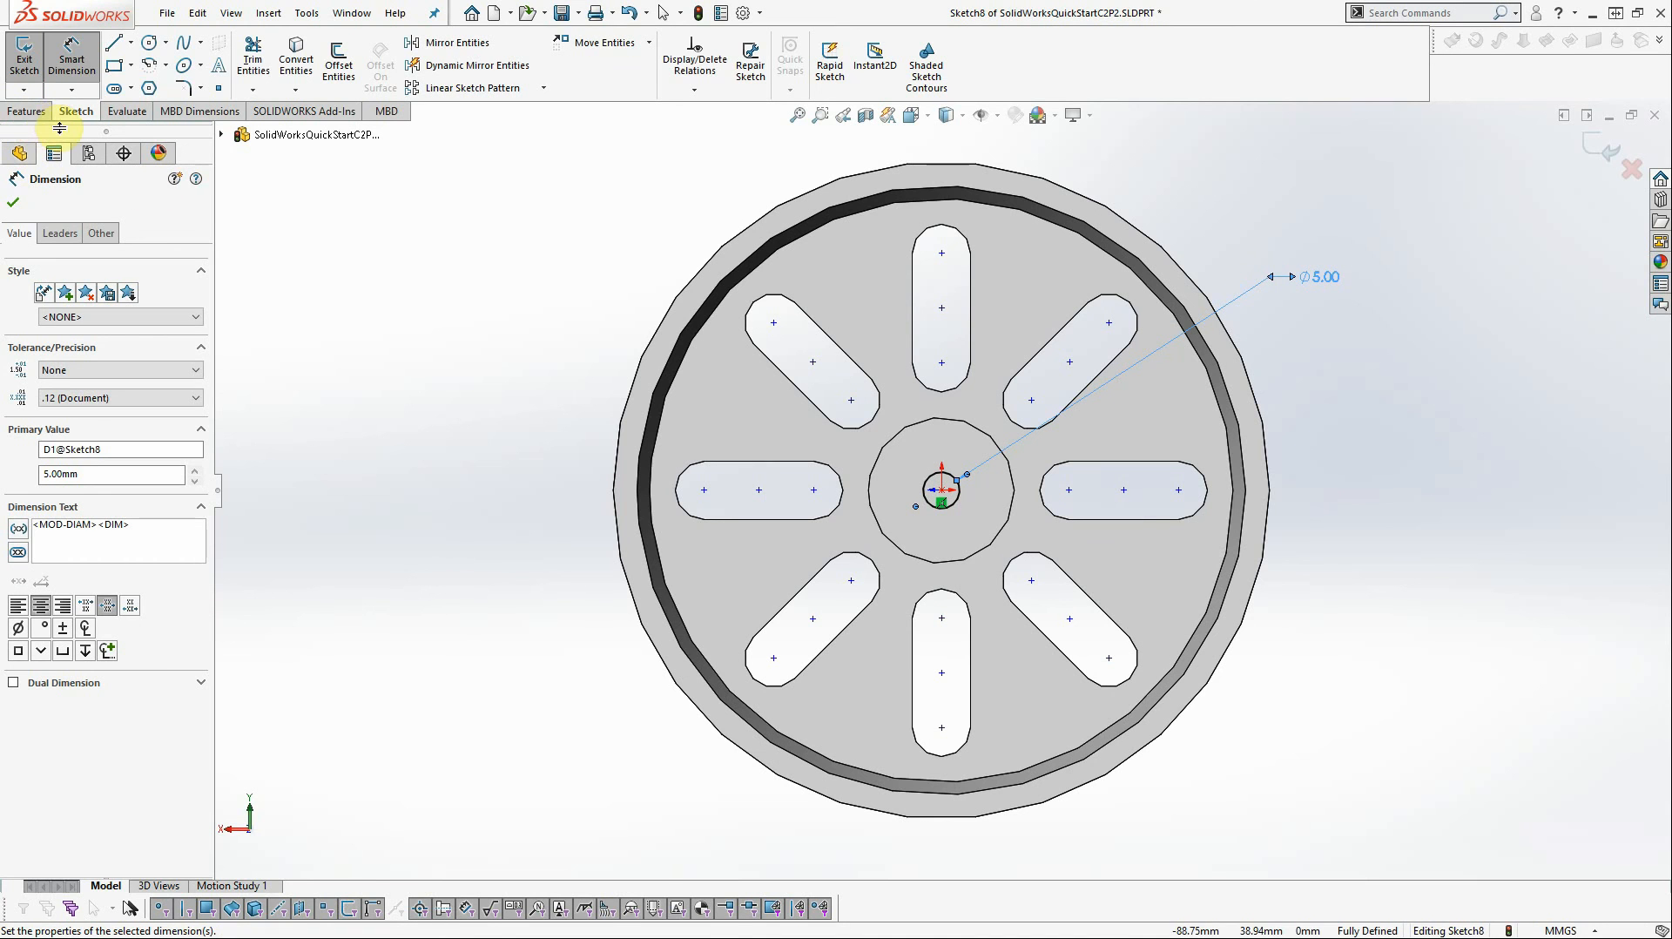
Step: Extrude-cut the 5 mm circle with the Through All end condition to make the hub's centre bore
{"action": "left_click", "coordinate": [27, 110]}
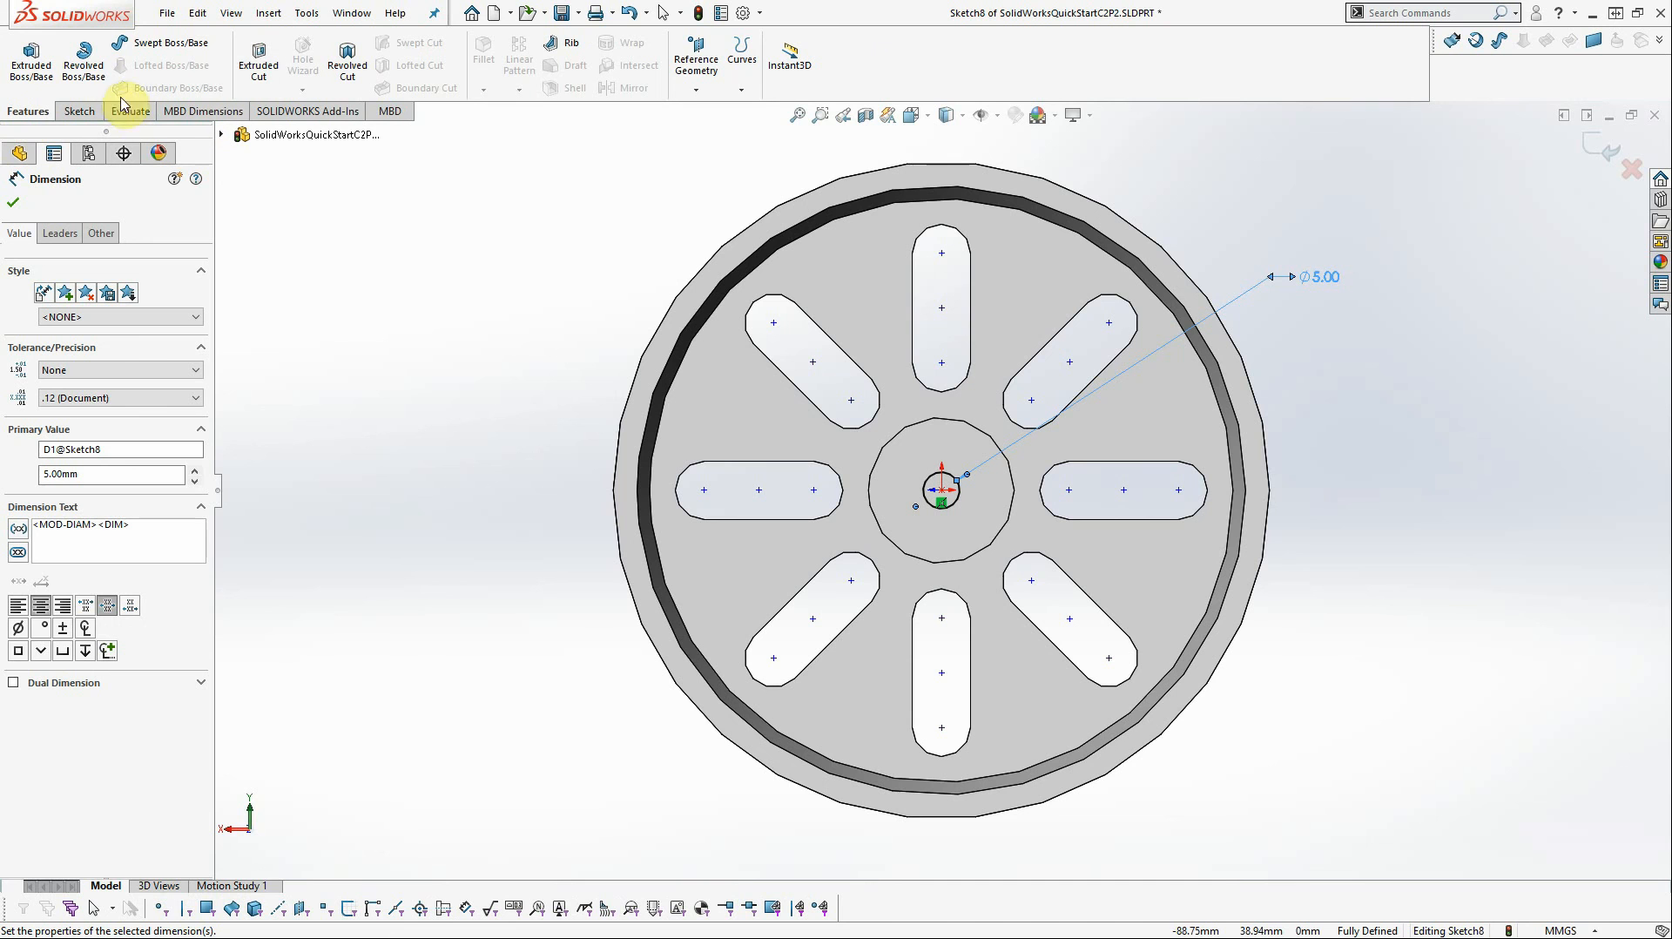
{"action": "left_click", "coordinate": [252, 59]}
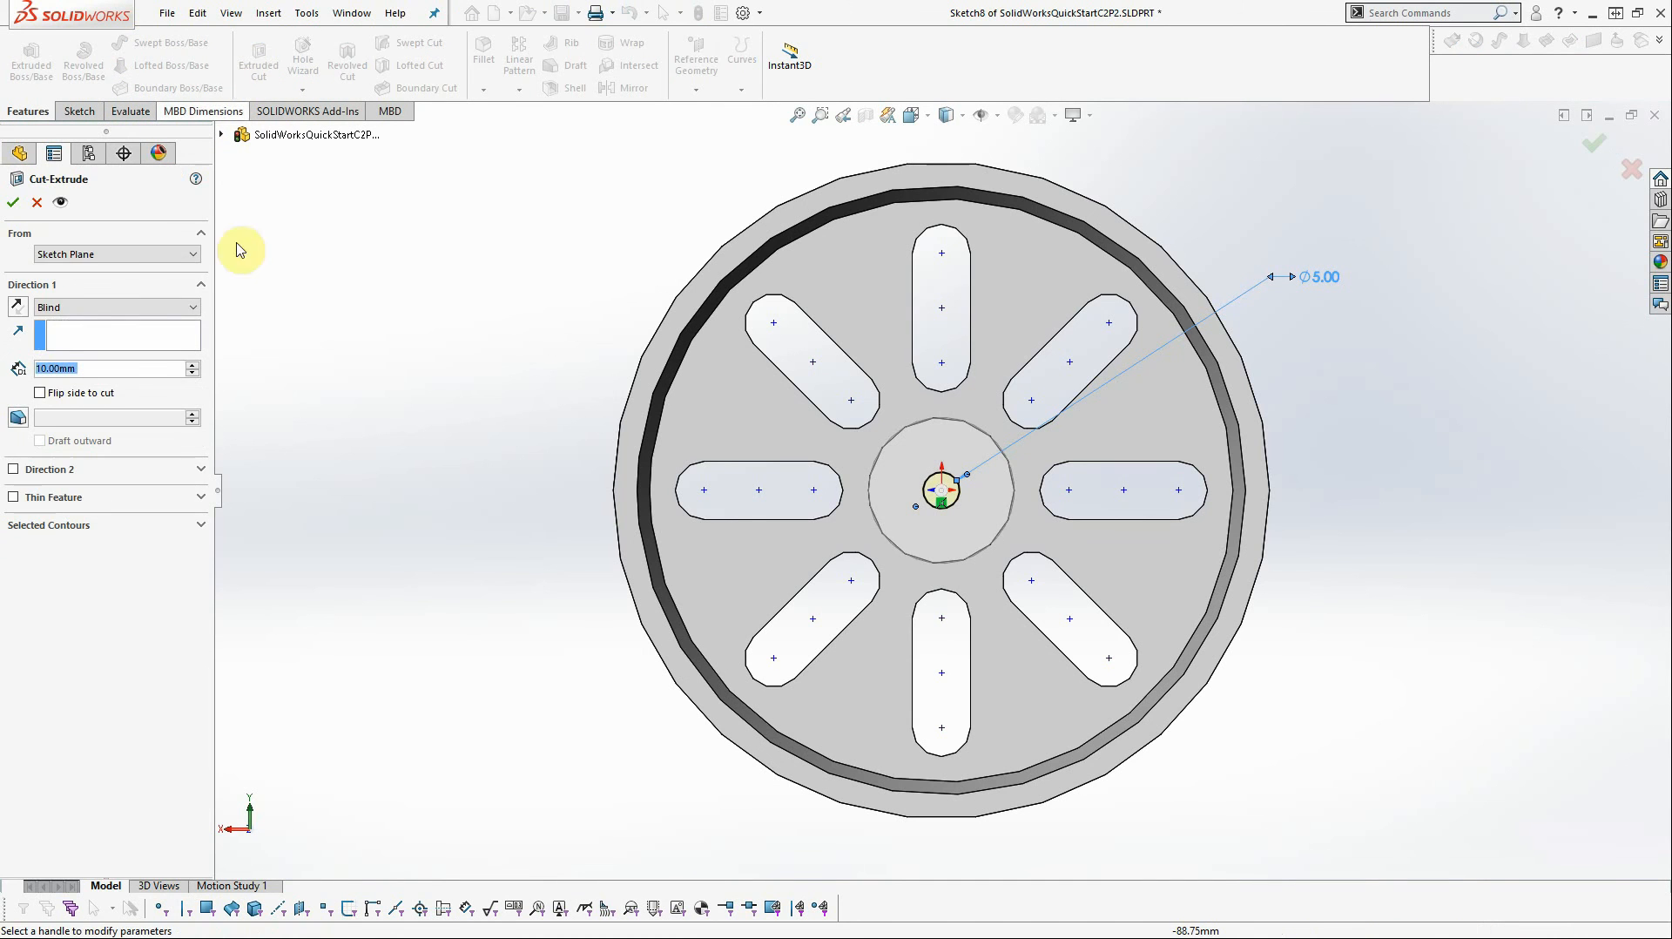
{"action": "left_click", "coordinate": [160, 309]}
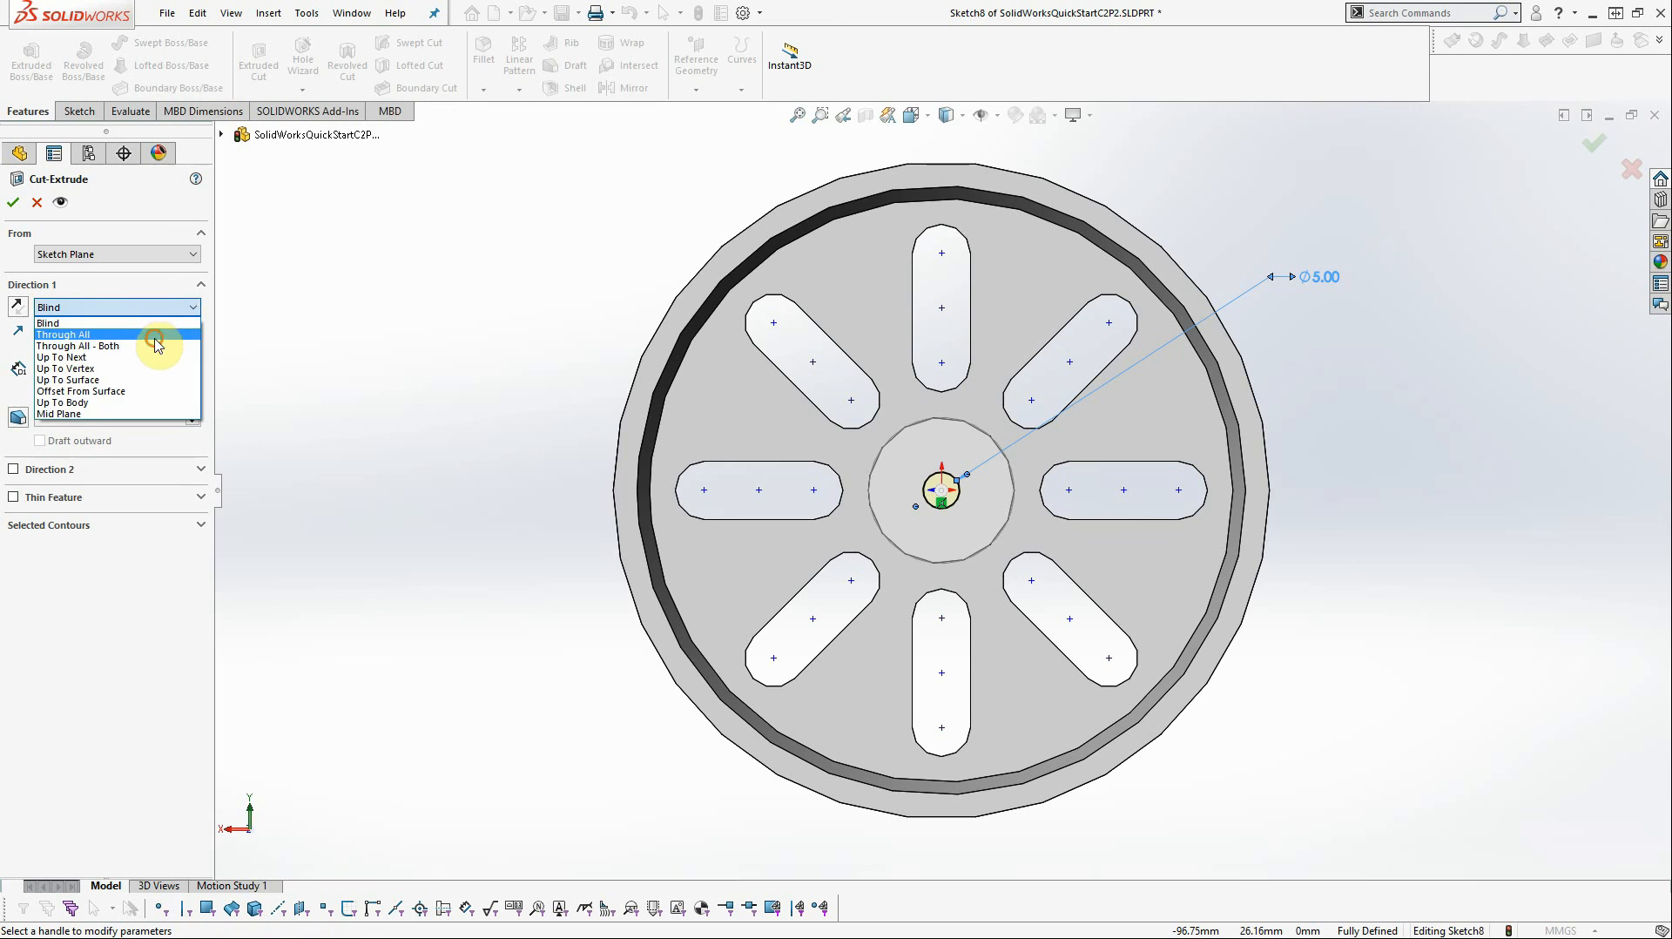
{"action": "left_click", "coordinate": [157, 335]}
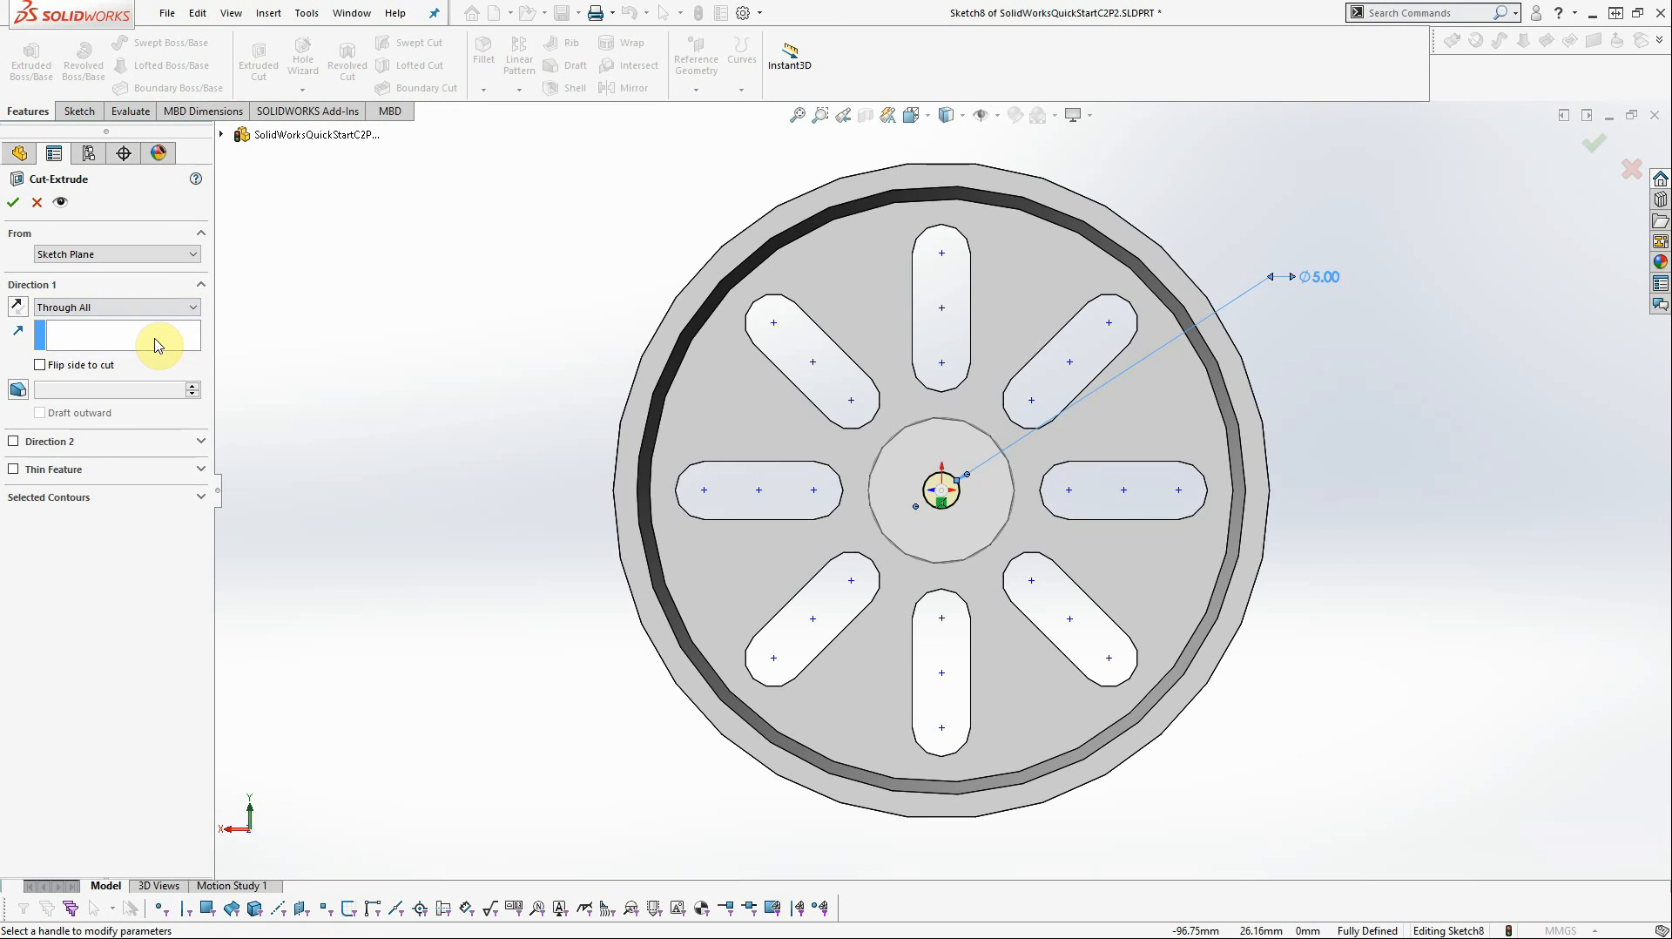
{"action": "left_click", "coordinate": [12, 204]}
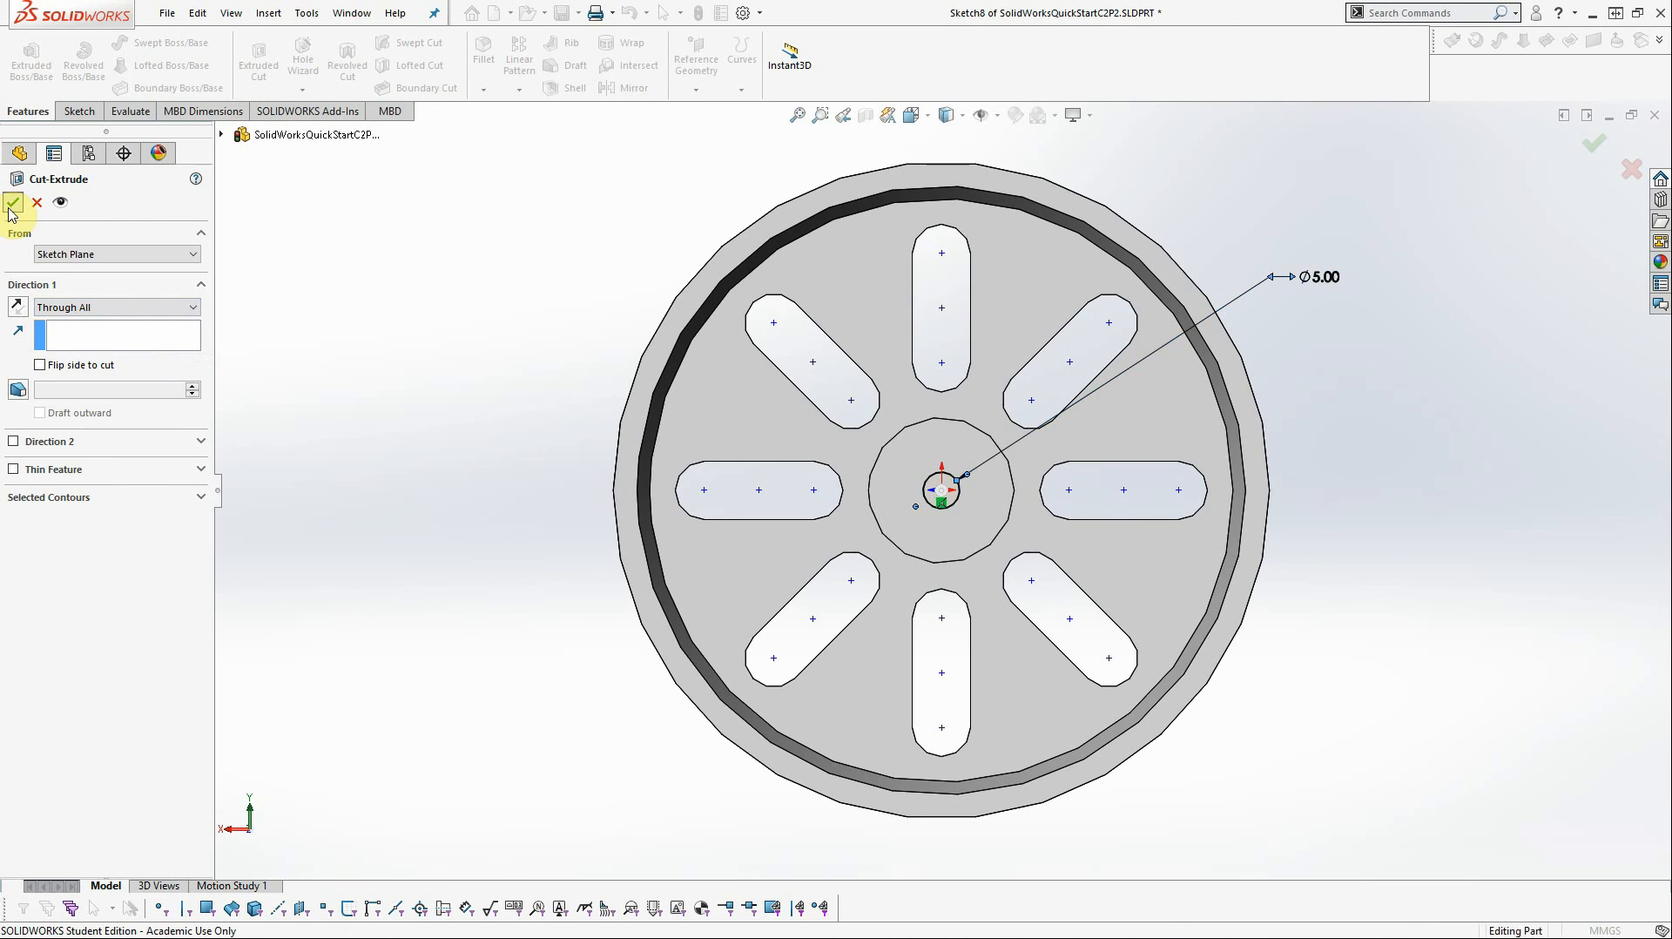